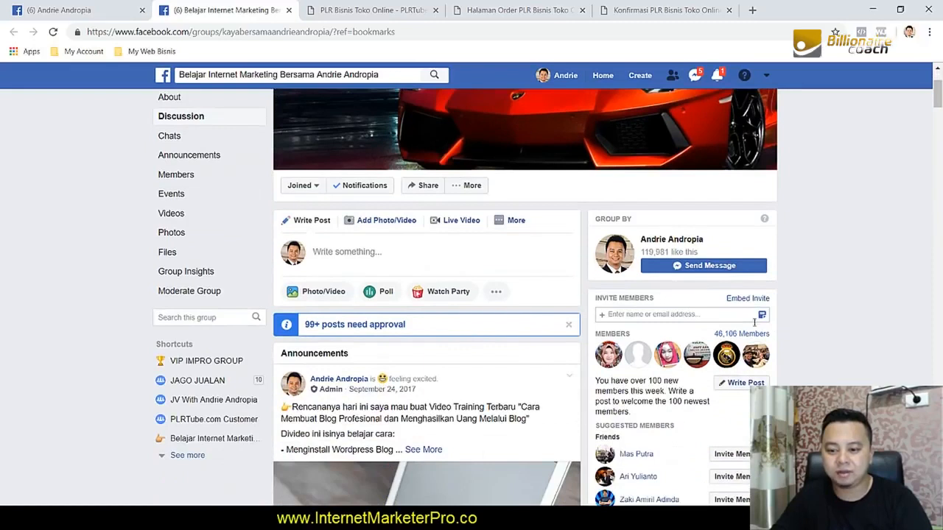
Step: Find the group post asking for "facebook ads" video topics and expand its comments, including all previous ones
scroll(818, 333, "down", 1)
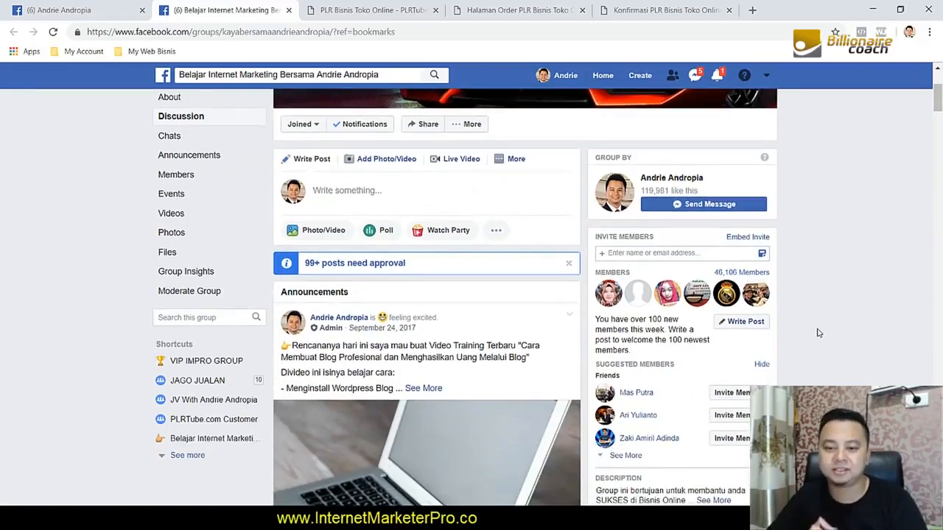
scroll(811, 332, "down", 3)
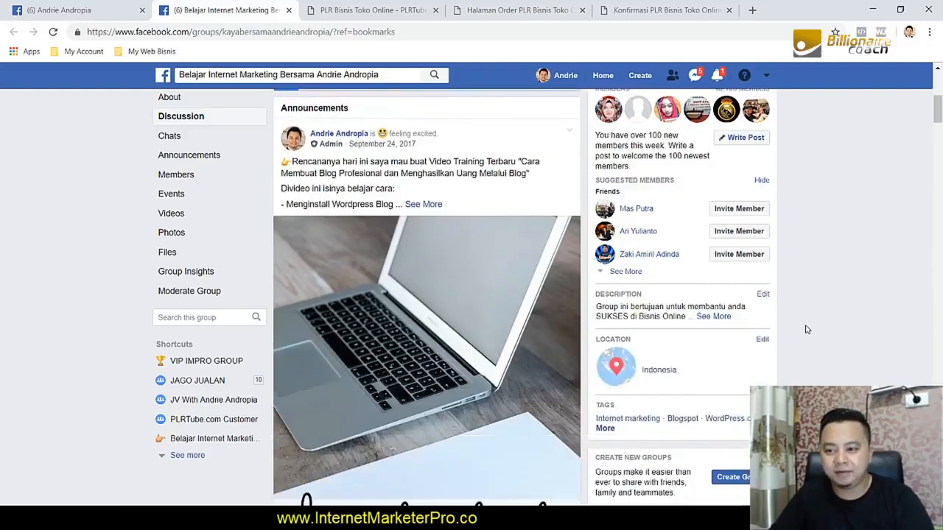
scroll(805, 332, "down", 10)
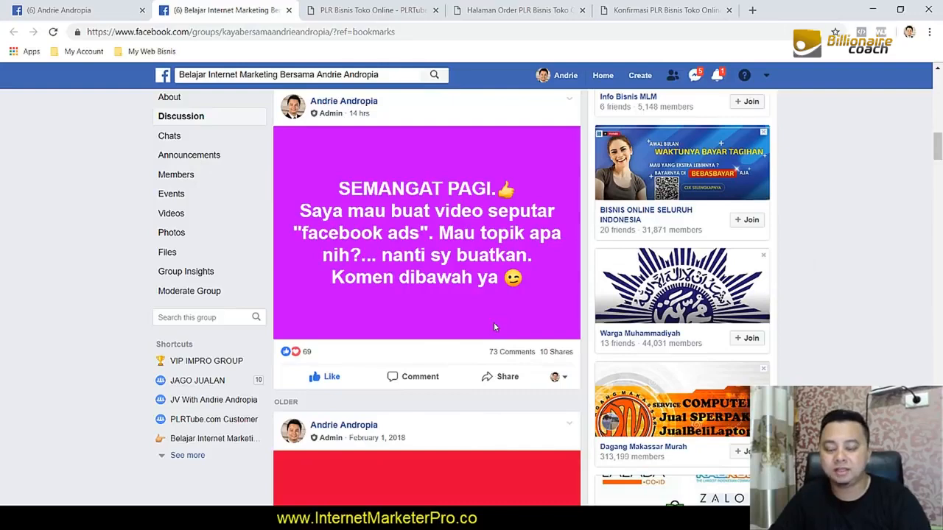
scroll(492, 328, "down", 2)
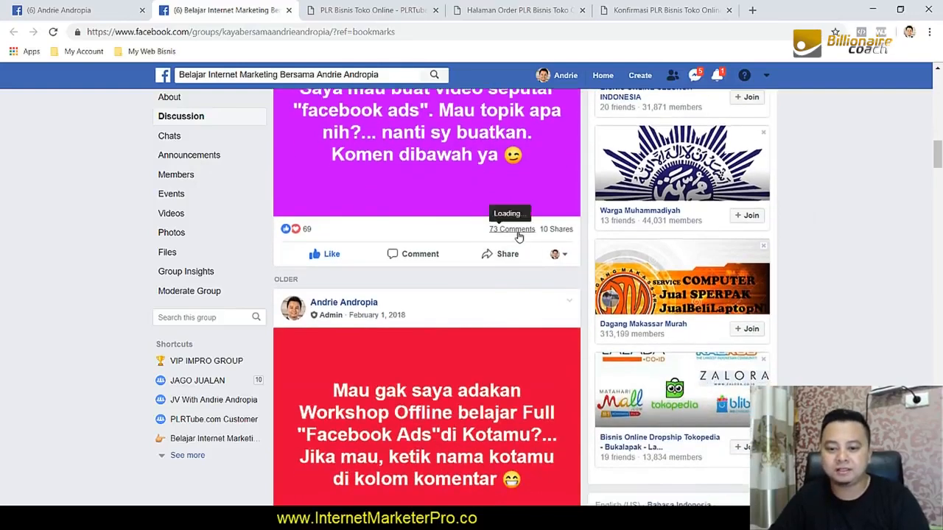
left_click(518, 234)
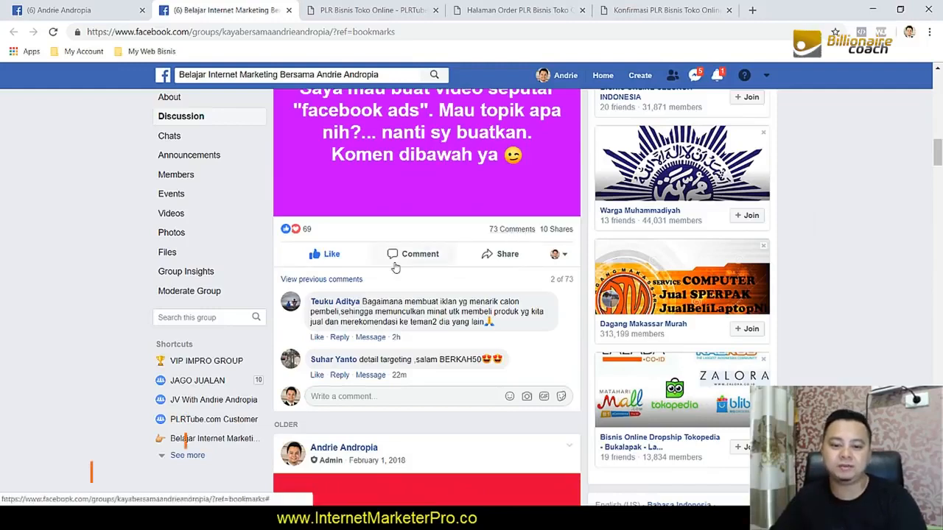
left_click(336, 280)
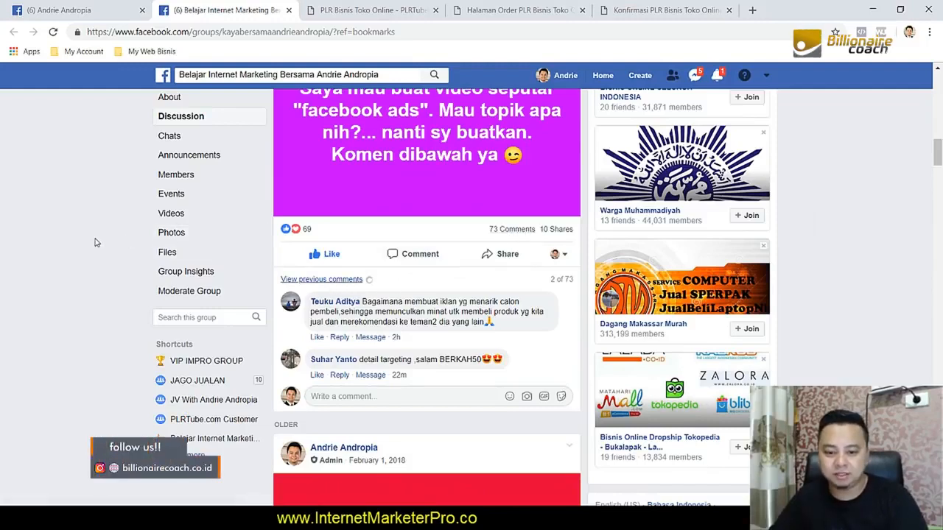
scroll(93, 242, "down", 2)
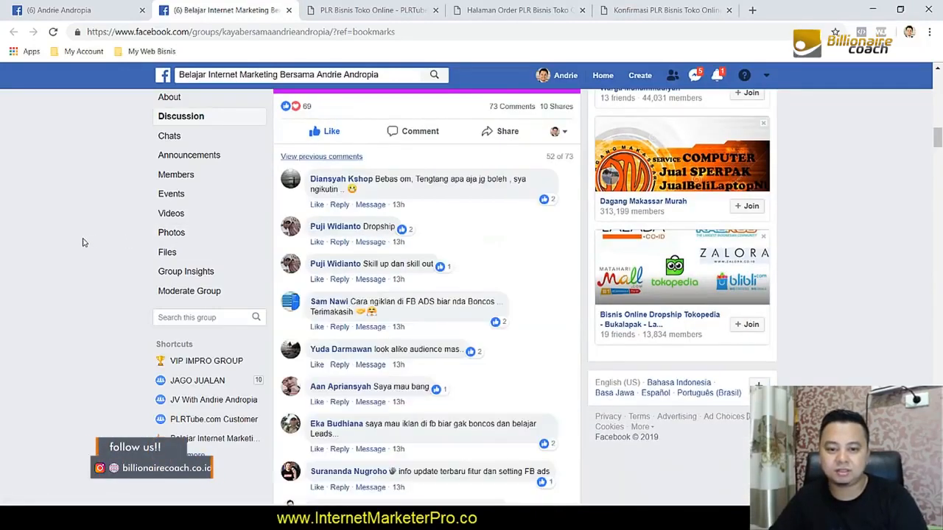
left_click(341, 157)
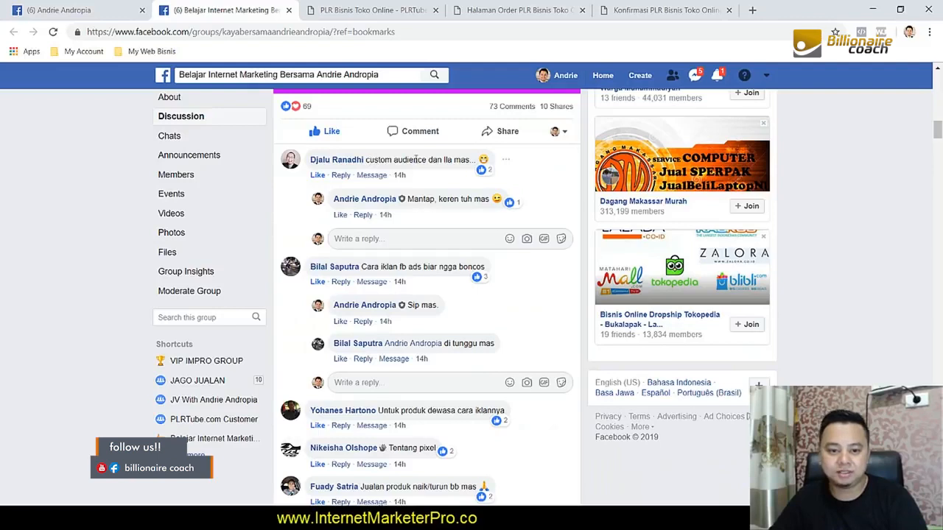
Step: Read through the comments on the "facebook ads" post to examine which video topics members request
scroll(366, 245, "down", 1)
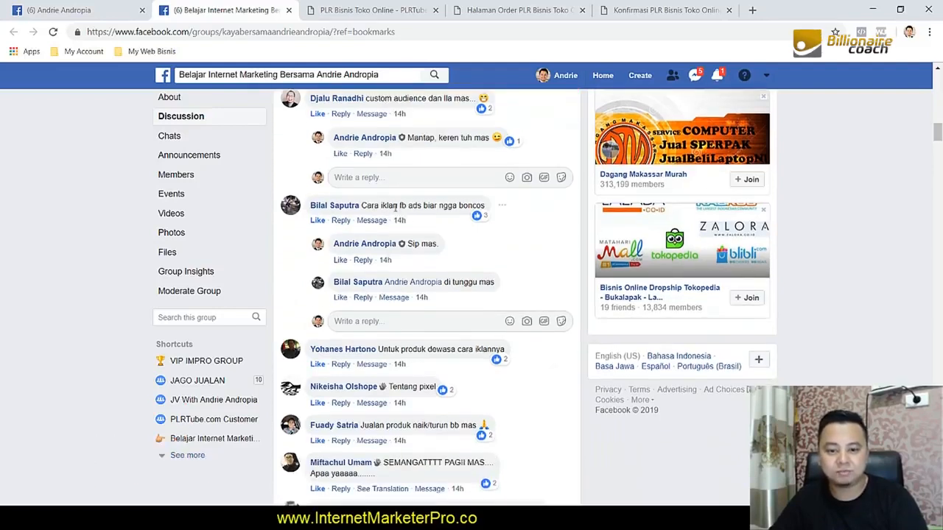
scroll(391, 251, "down", 2)
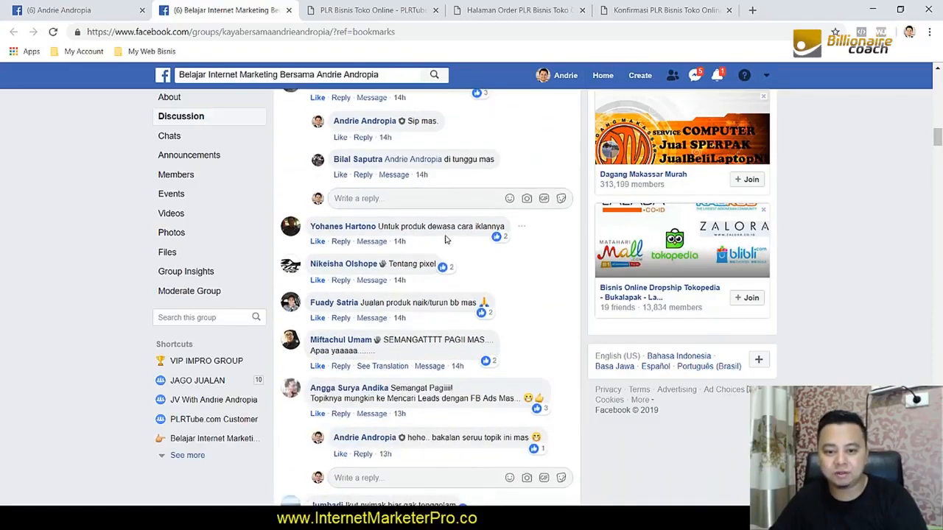
scroll(442, 239, "down", 1)
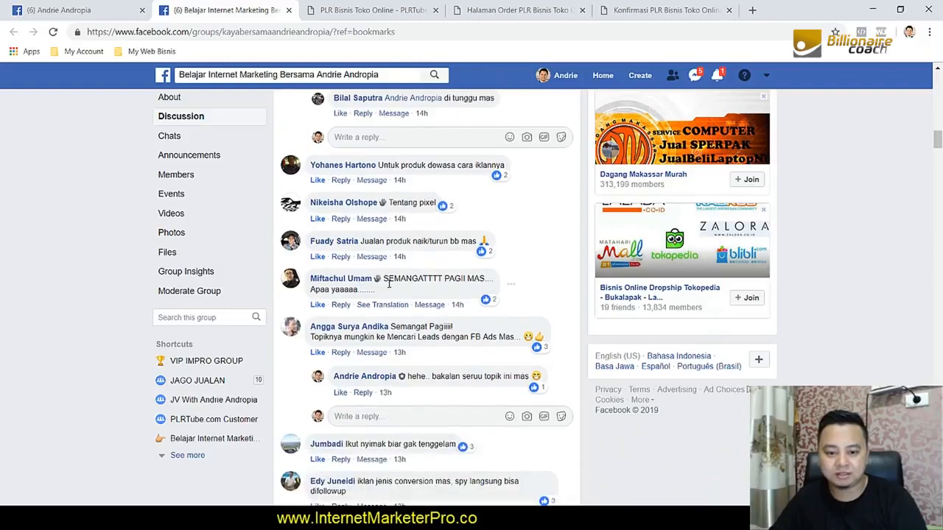
scroll(389, 283, "down", 1)
scroll(390, 276, "down", 2)
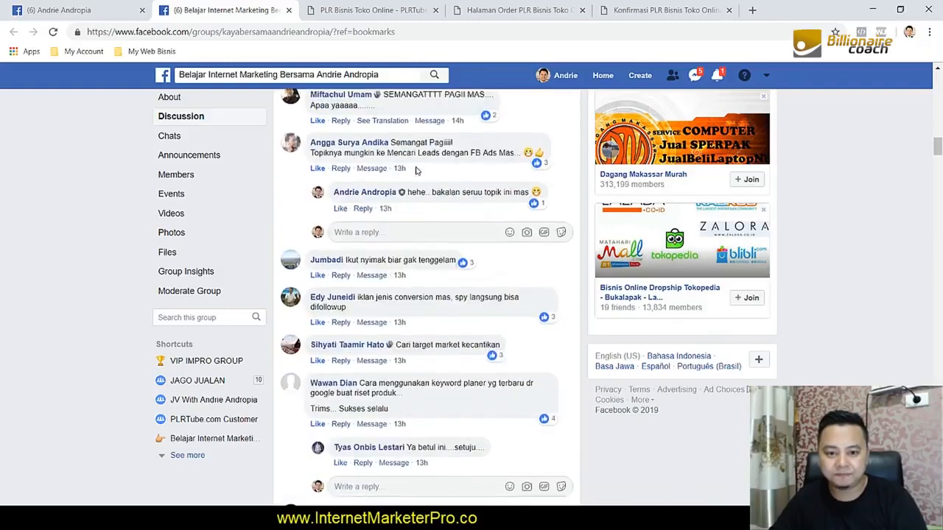
scroll(435, 214, "up", 1)
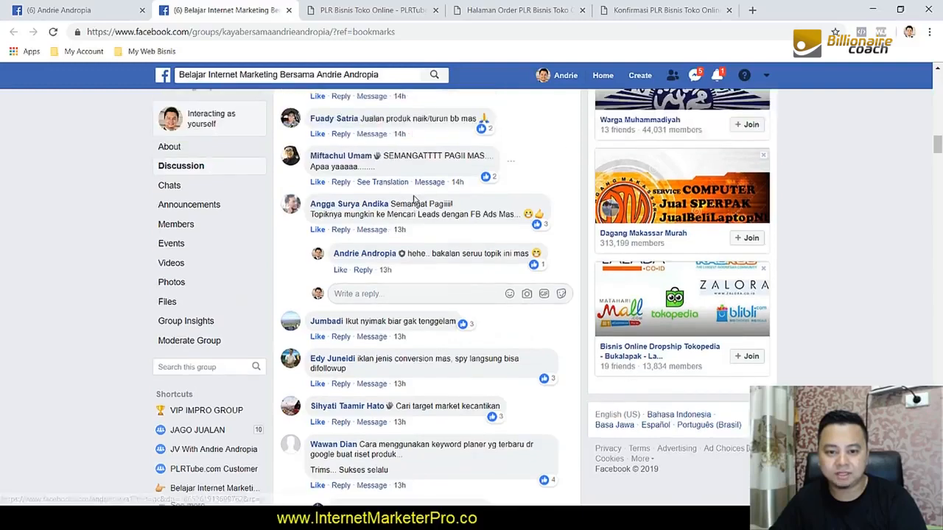
scroll(427, 265, "down", 1)
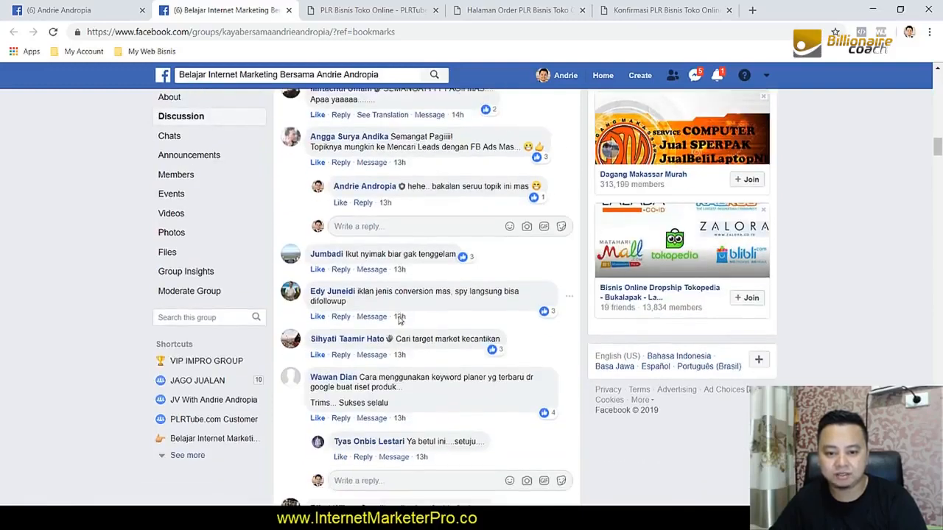
scroll(398, 320, "down", 1)
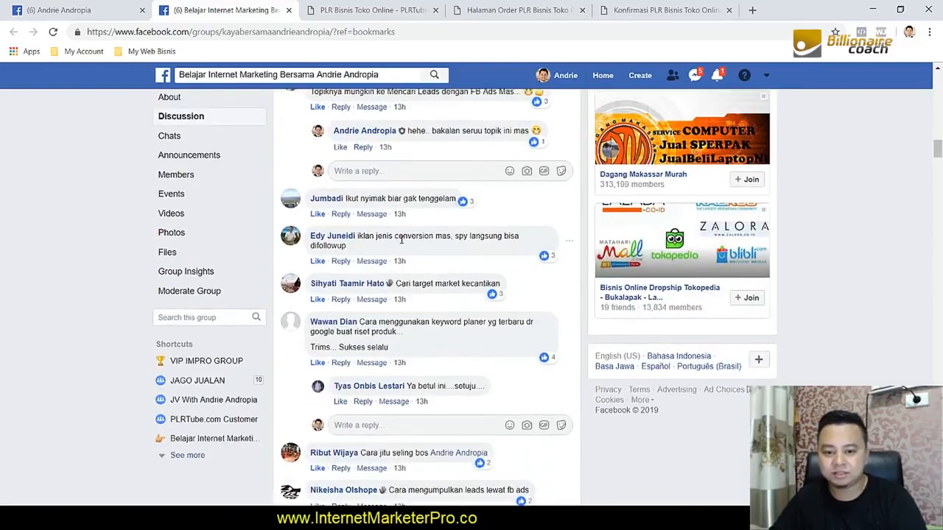
scroll(402, 241, "down", 4)
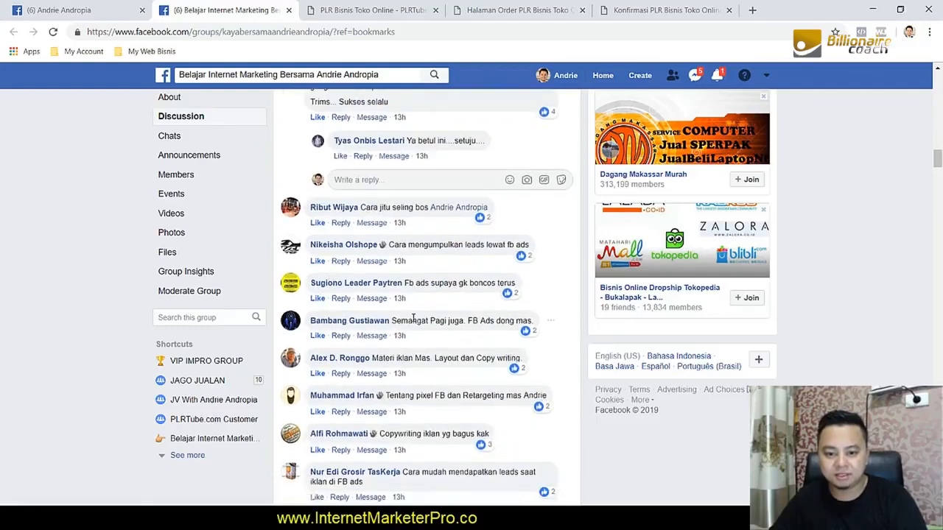
scroll(414, 317, "down", 1)
scroll(413, 318, "down", 1)
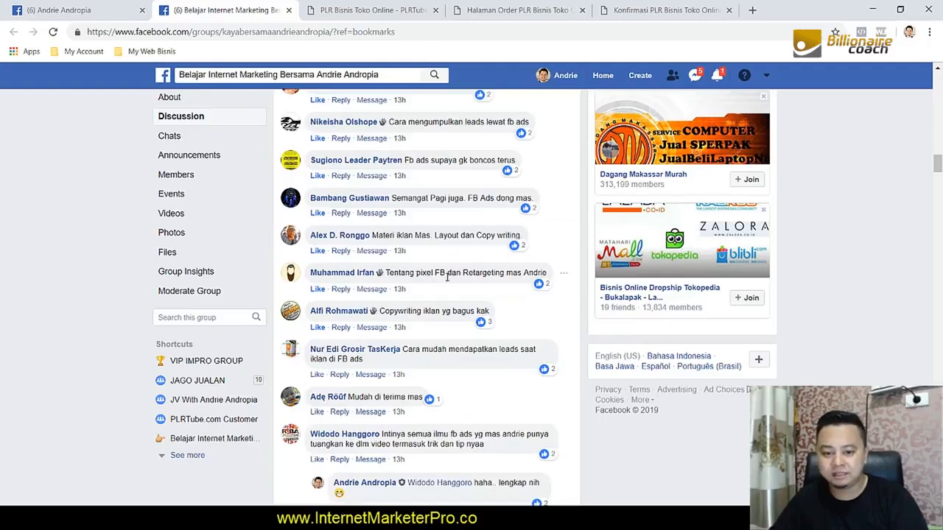
scroll(427, 294, "down", 3)
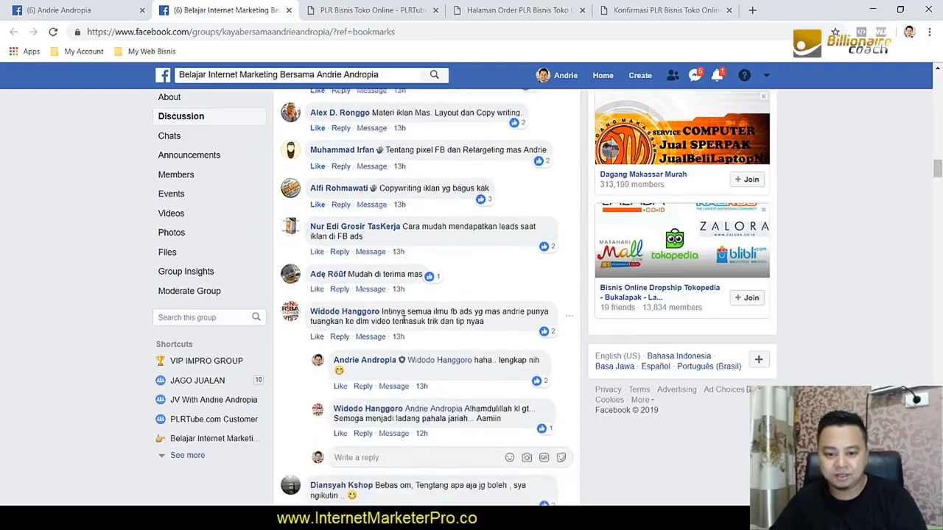
scroll(402, 319, "down", 4)
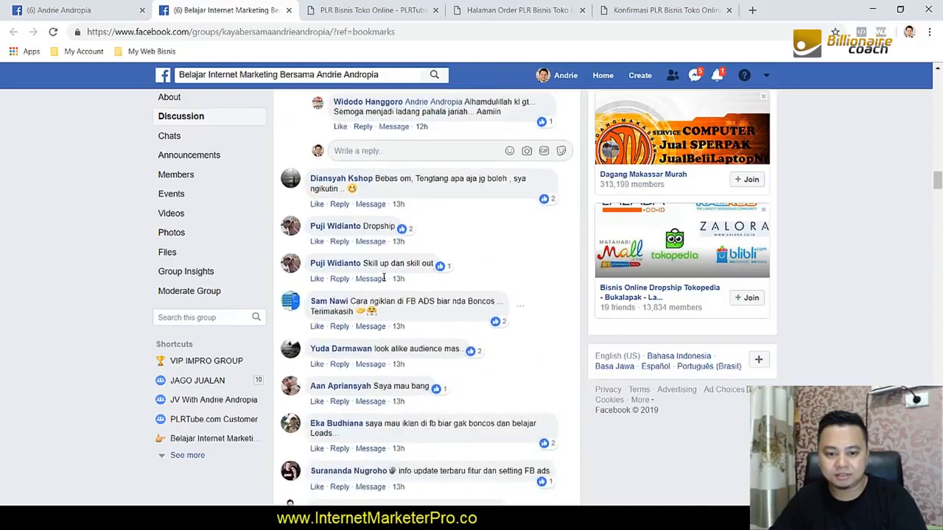
scroll(399, 298, "down", 1)
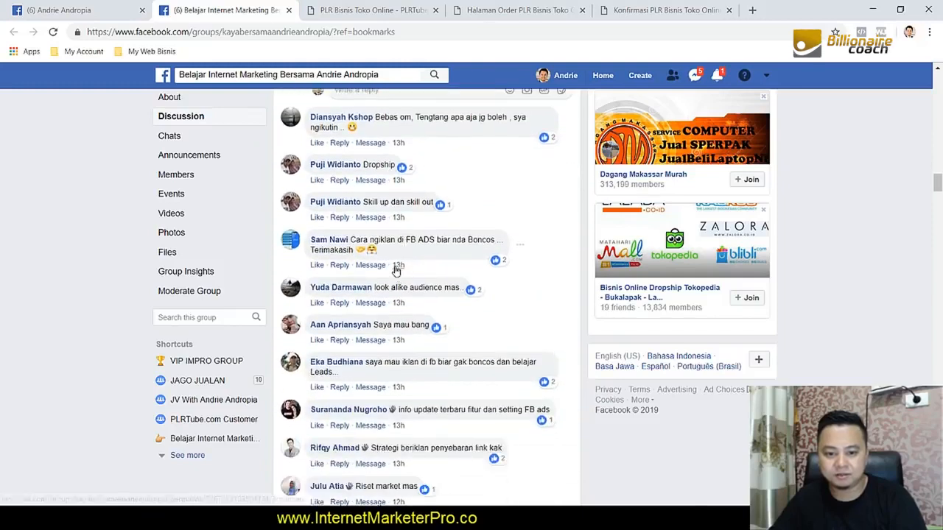
scroll(388, 282, "down", 3)
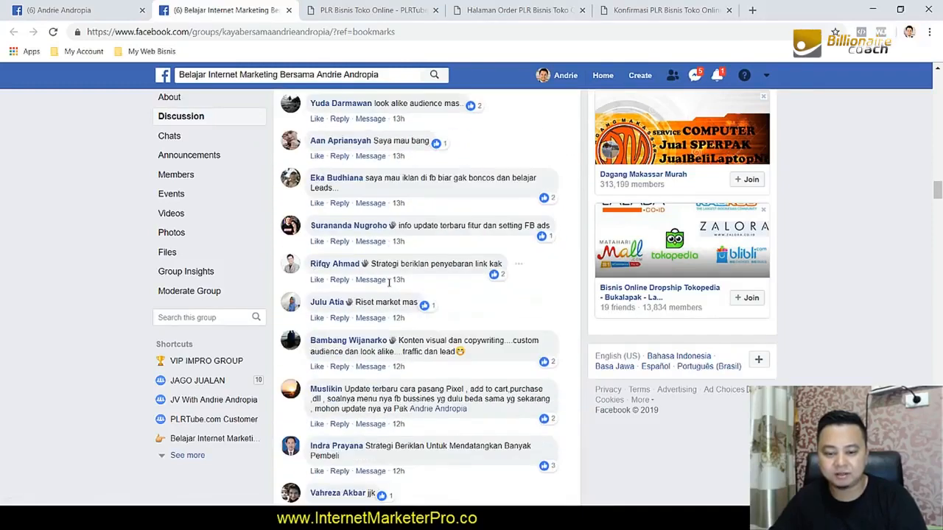
scroll(401, 281, "down", 1)
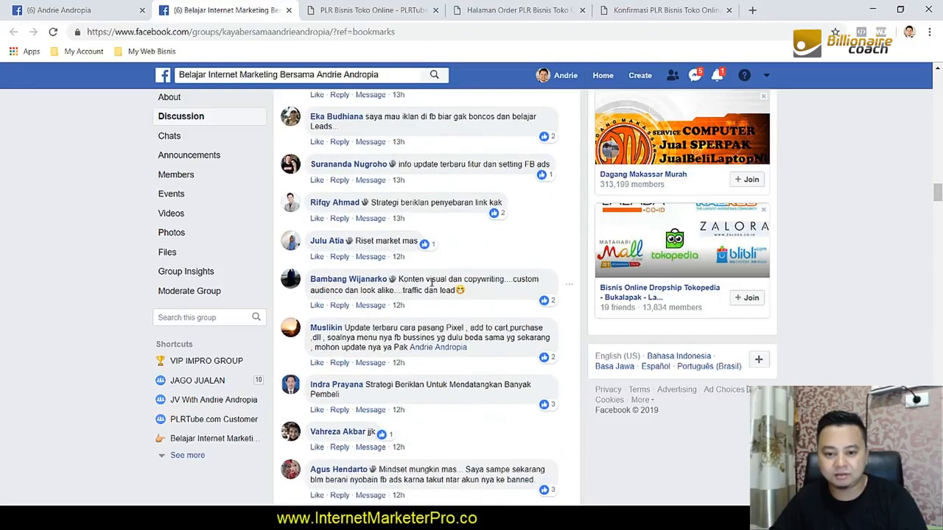
scroll(387, 280, "down", 2)
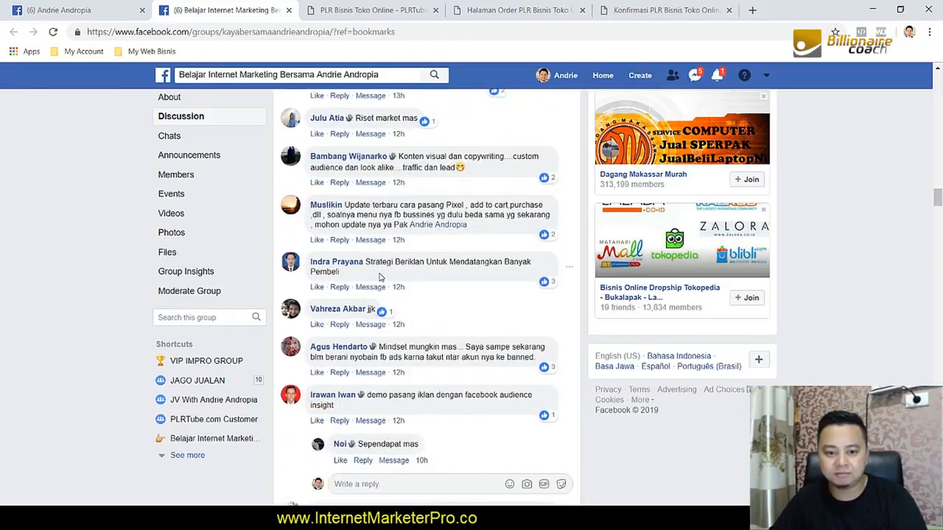
scroll(379, 277, "down", 2)
scroll(380, 277, "down", 8)
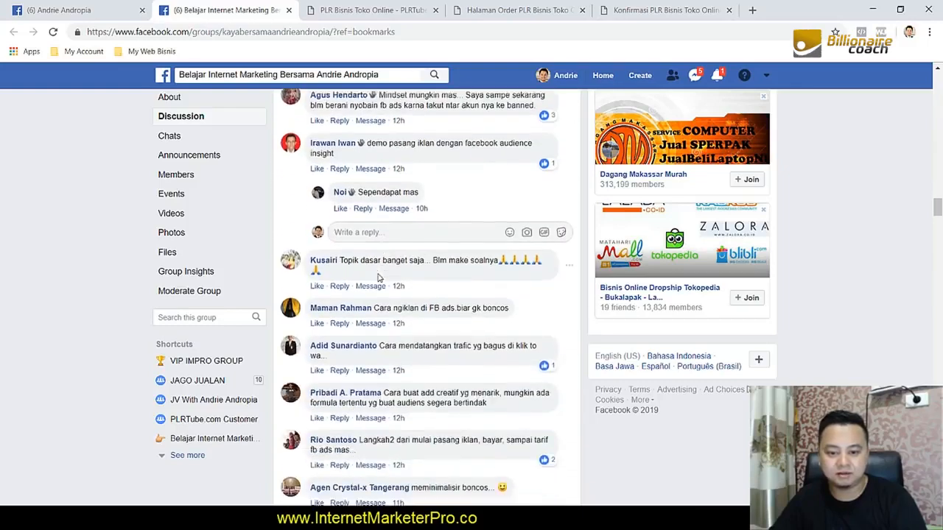
scroll(414, 272, "down", 3)
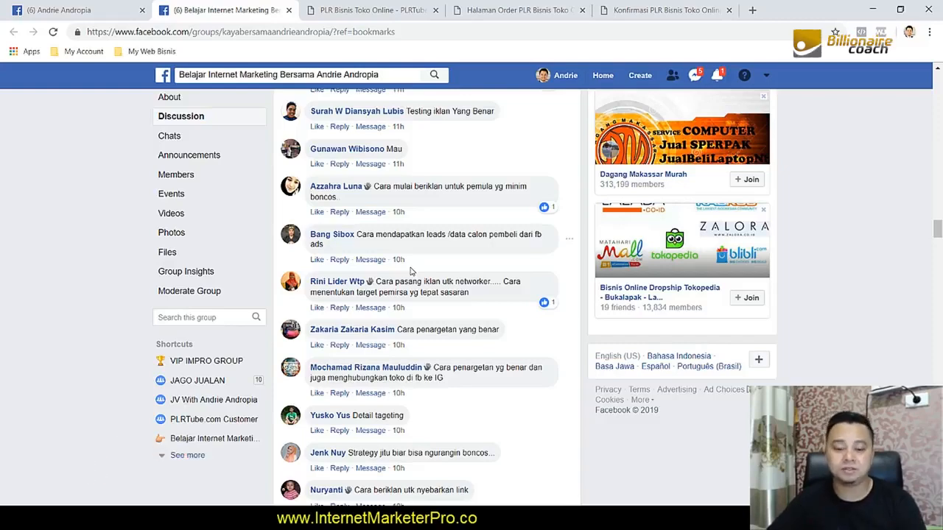
Step: Go back up from the comments to the "SEMANGAT PAGI" post about "facebook ads" in the group feed
scroll(413, 280, "up", 3)
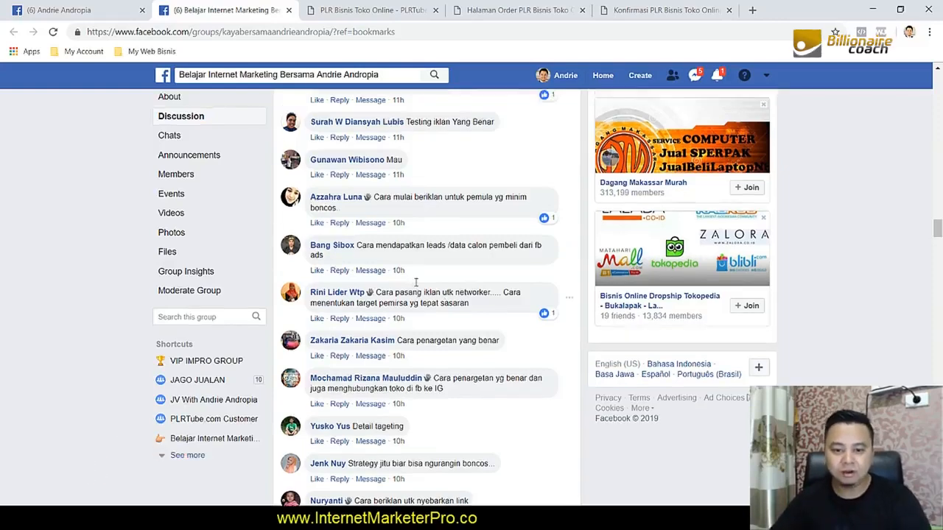
scroll(413, 290, "up", 3)
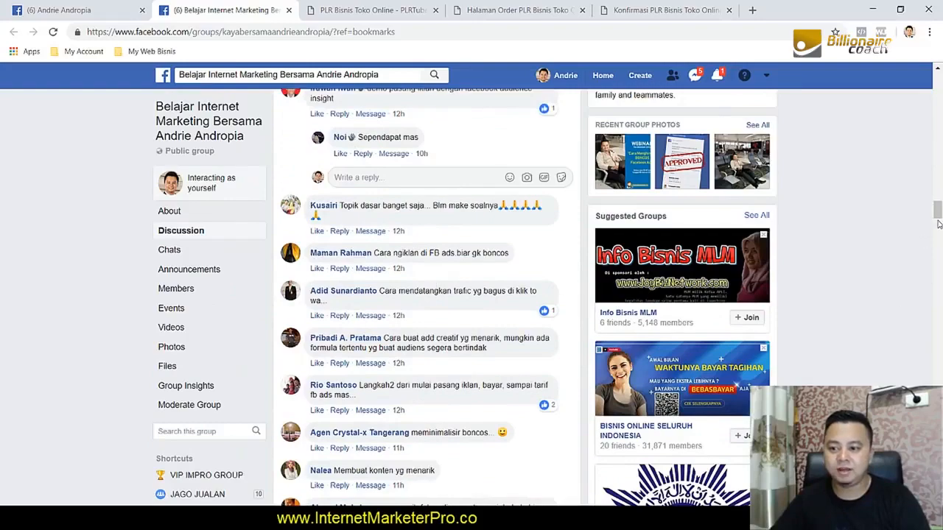
left_click_drag(936, 217, 934, 92)
scroll(872, 258, "down", 10)
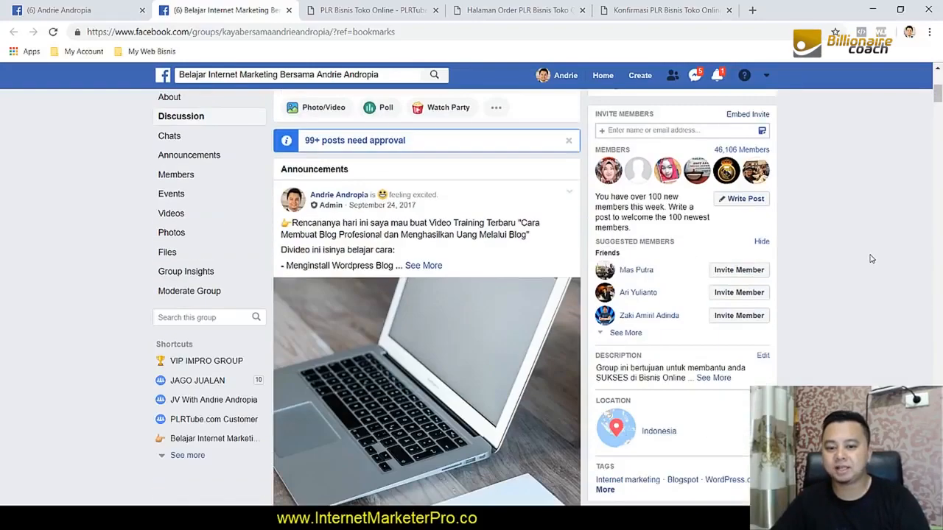
scroll(871, 259, "down", 3)
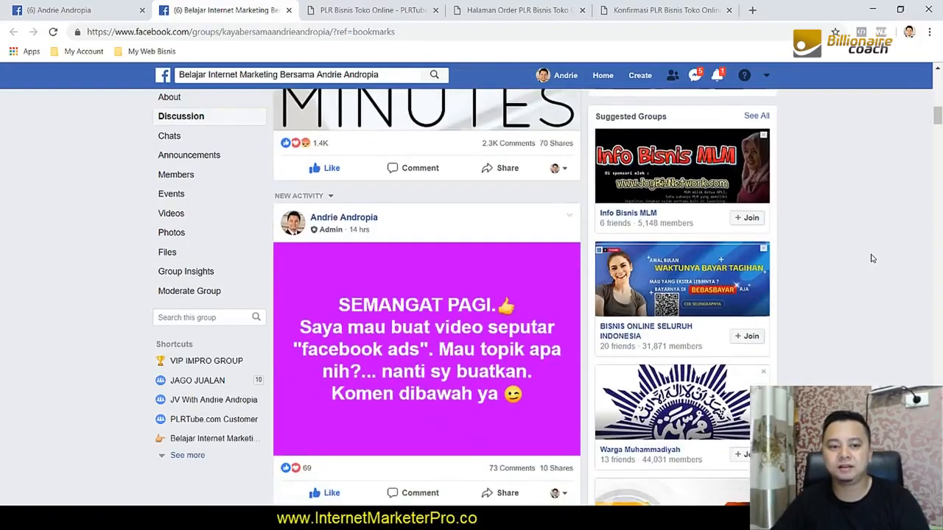
Step: Switch to Notepad and write the heading "PIXEL :" followed by a blank line
left_click(423, 519)
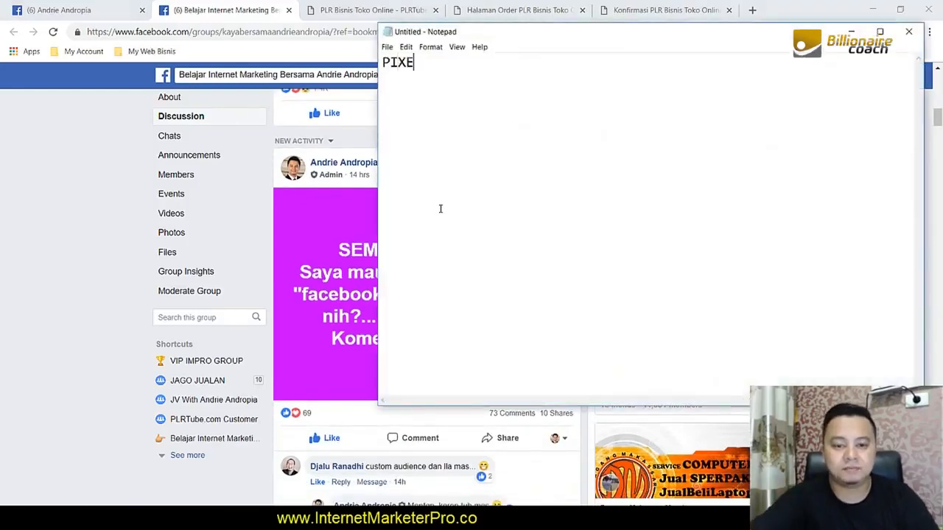
type("PIXEL :")
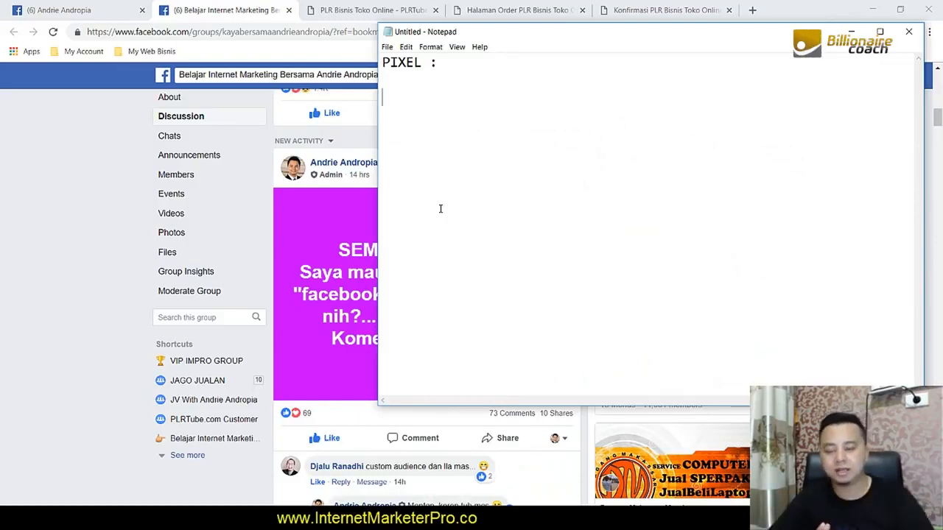
key("Return")
key("Return")
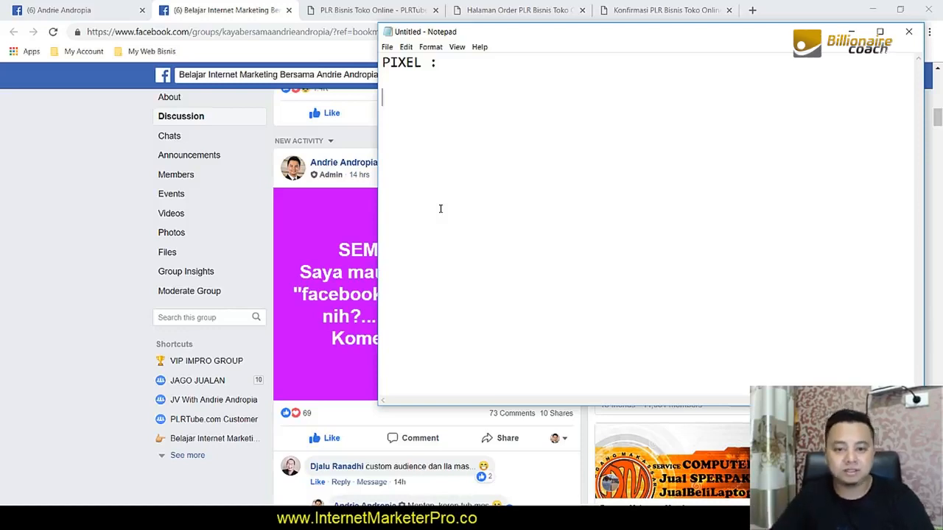
Step: Write the line "Kode ditanam di website tujuan mencatat audience" under the PIXEL heading
type("Kode ")
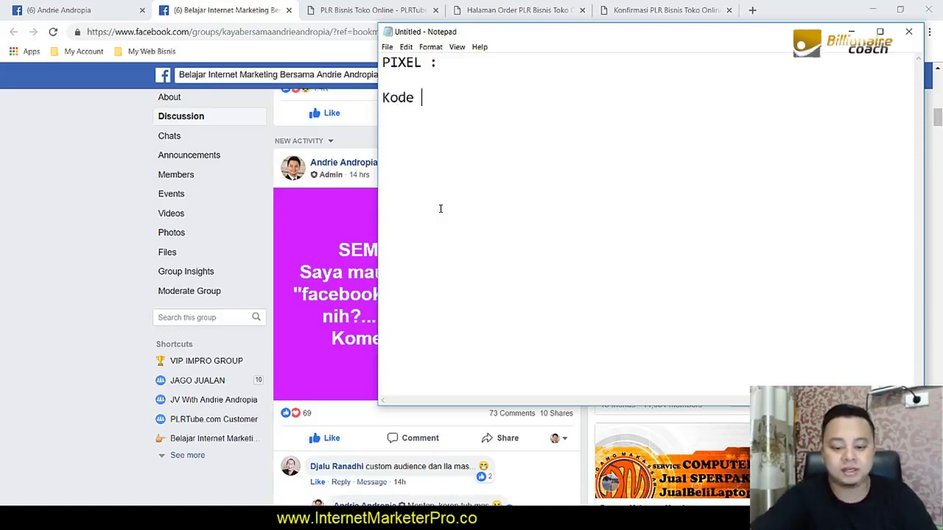
type("ditana")
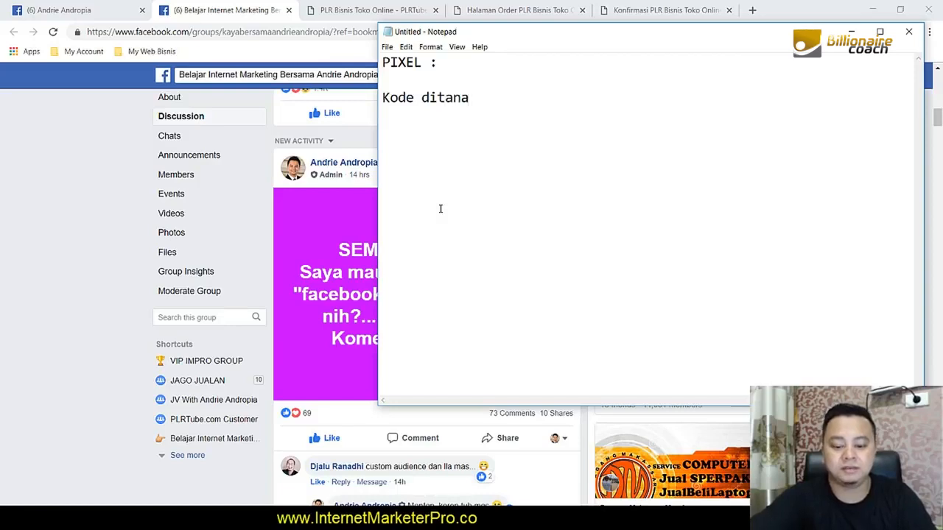
type("m di websit")
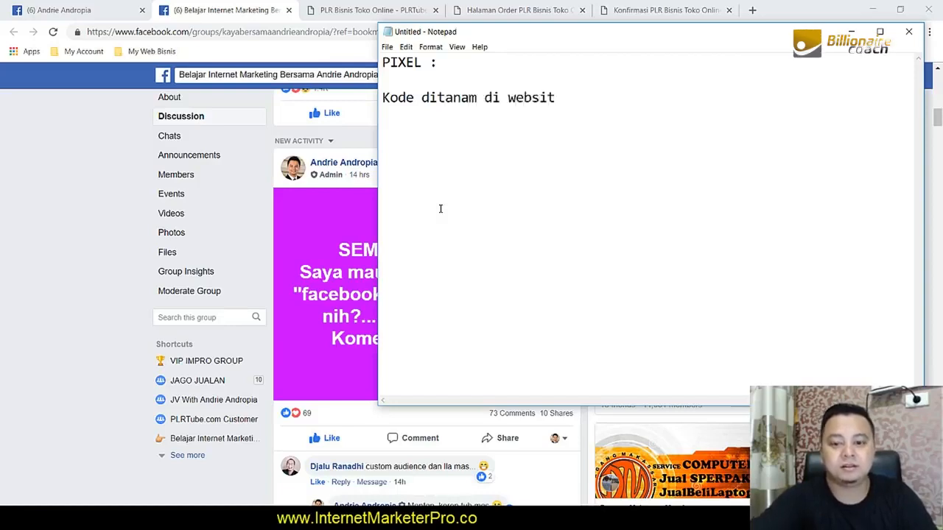
type("e tuju")
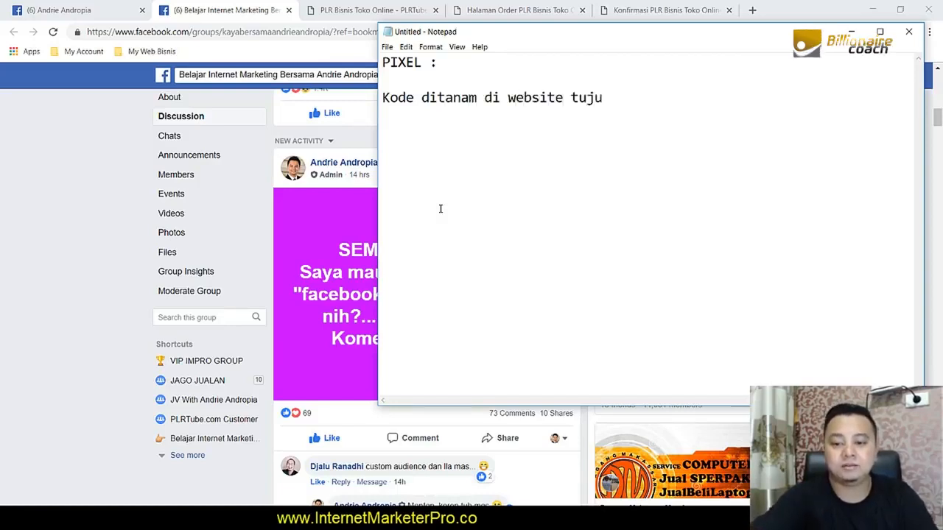
type("an m")
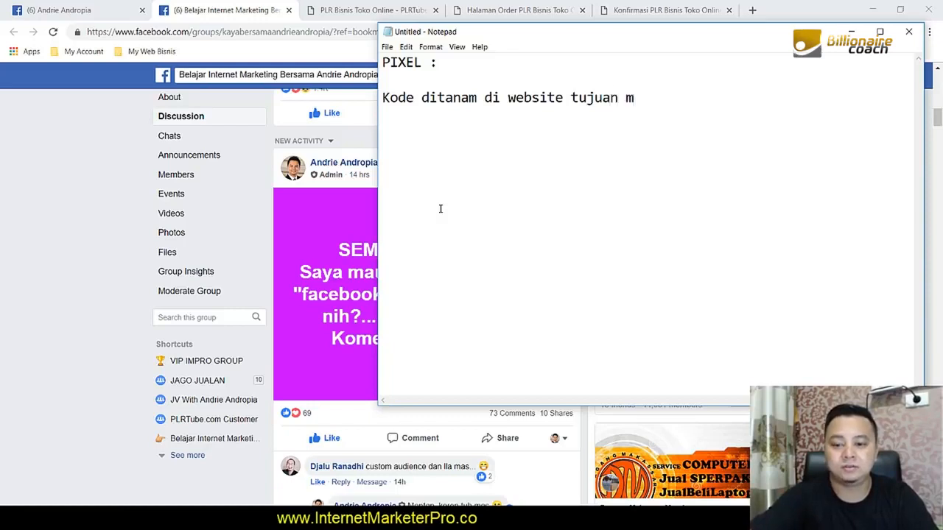
type("en")
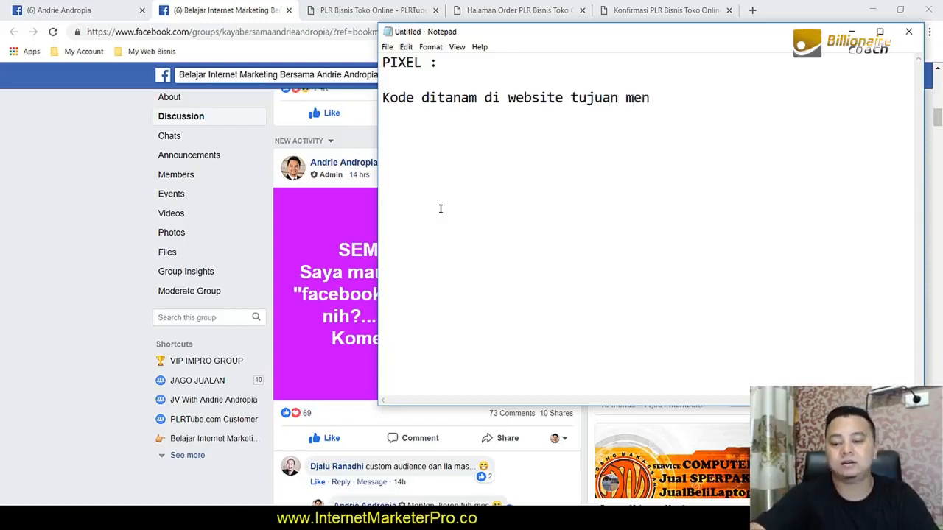
type("c")
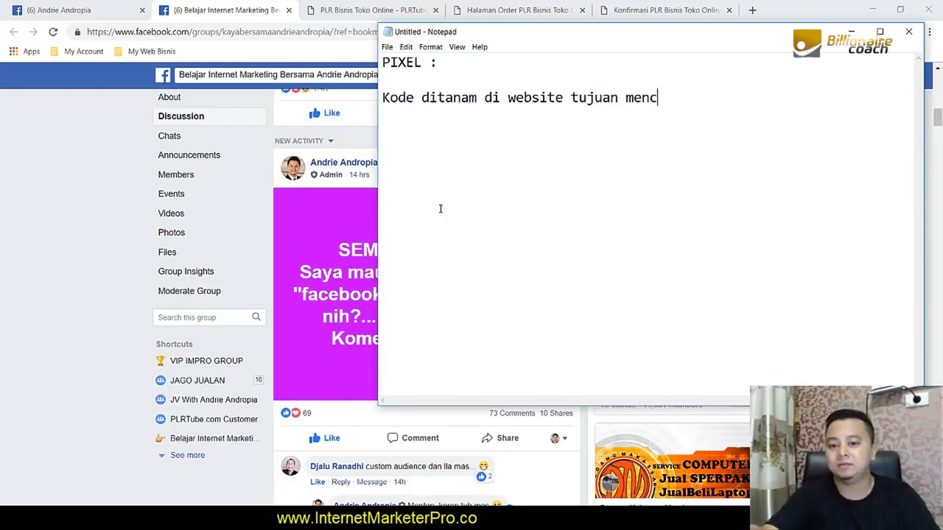
type("atat audience")
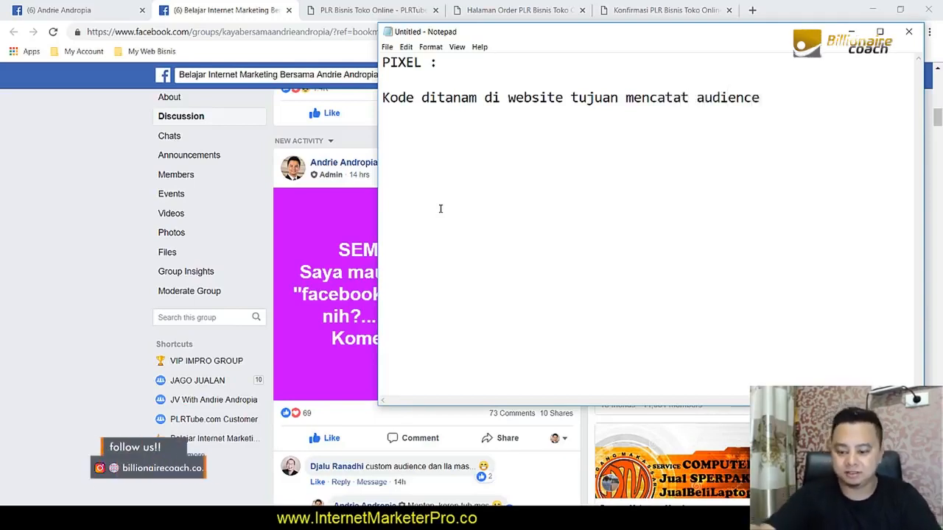
Step: Insert the word "kebiasaan" before "audience" and put a "- " bullet at the start of the line
key("Left")
key("Left")
key("Left")
key("Left")
key("Left")
key("Left")
key("Left")
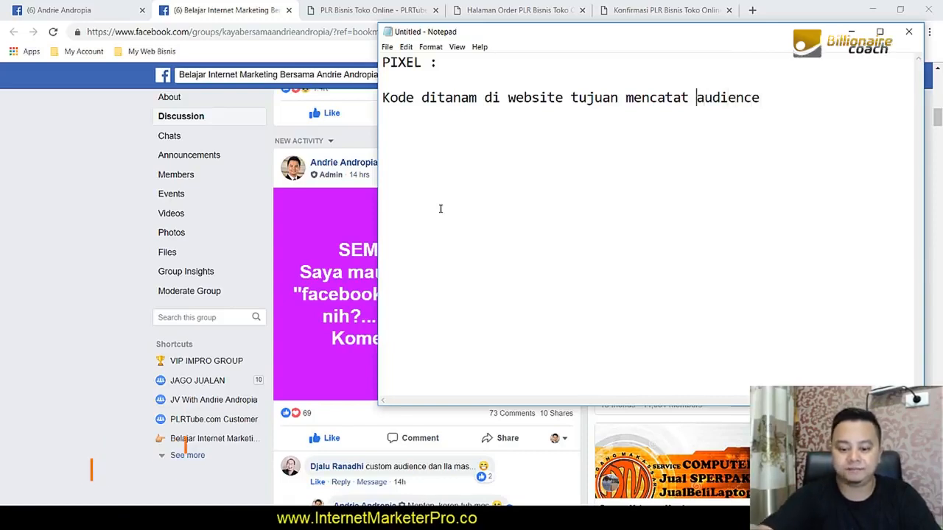
type("kebiasaan")
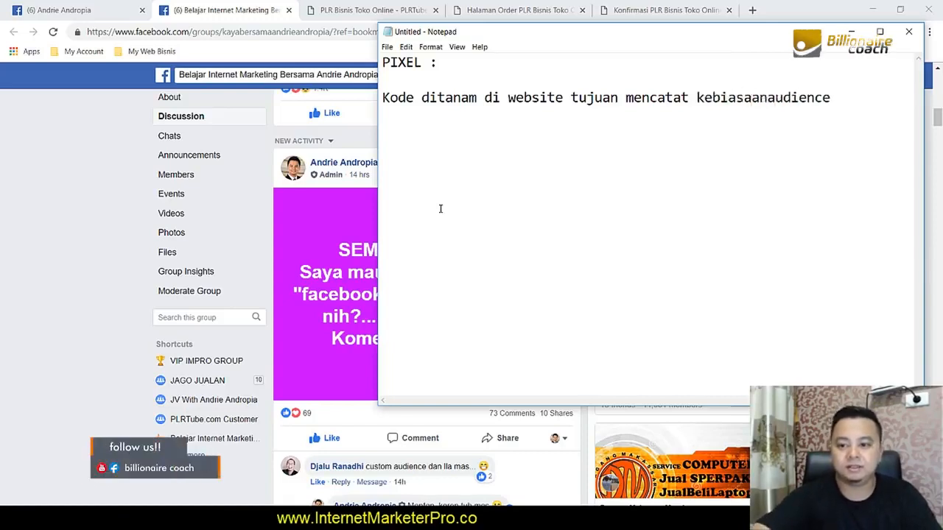
left_click(384, 100)
type("-")
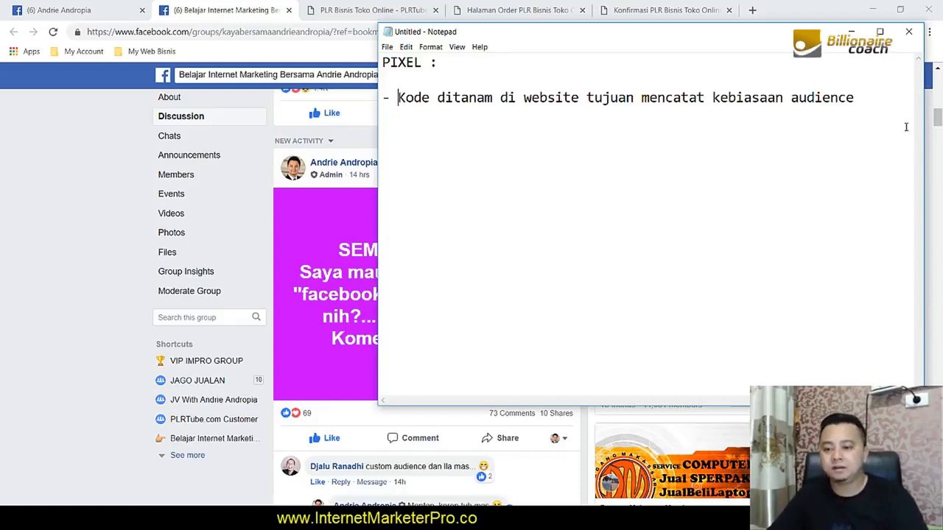
Step: Add a second bullet line below it reading "- 1 akun ads = 1 pixel"
left_click(870, 98)
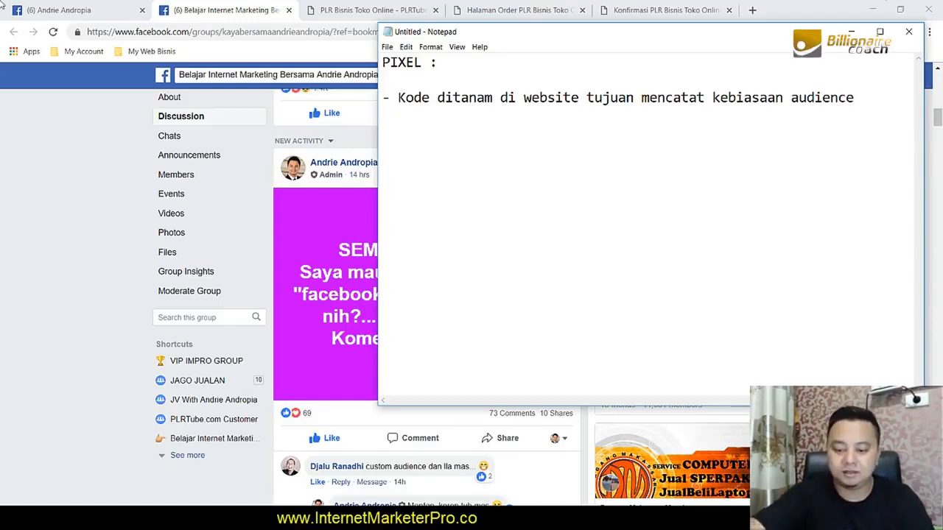
key("Return")
type("=")
key("BackSpace")
key("BackSpace")
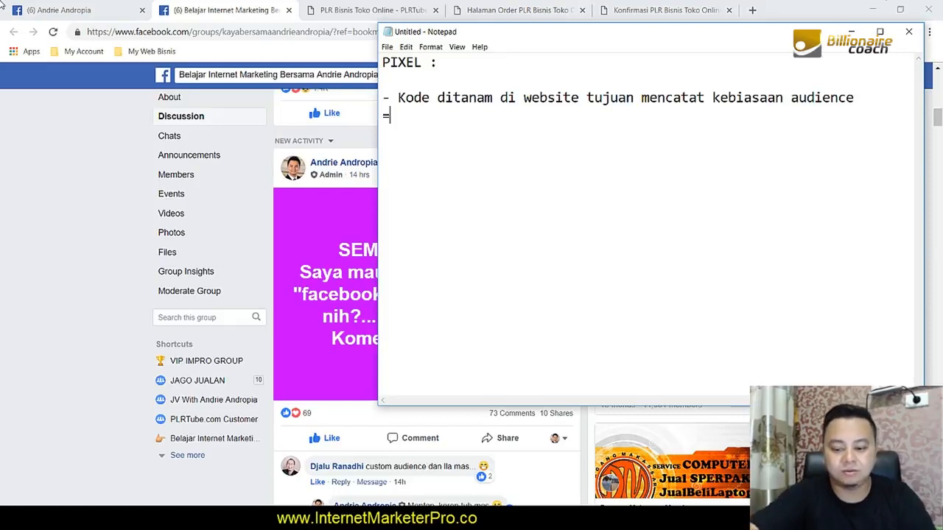
type("- 1 kun")
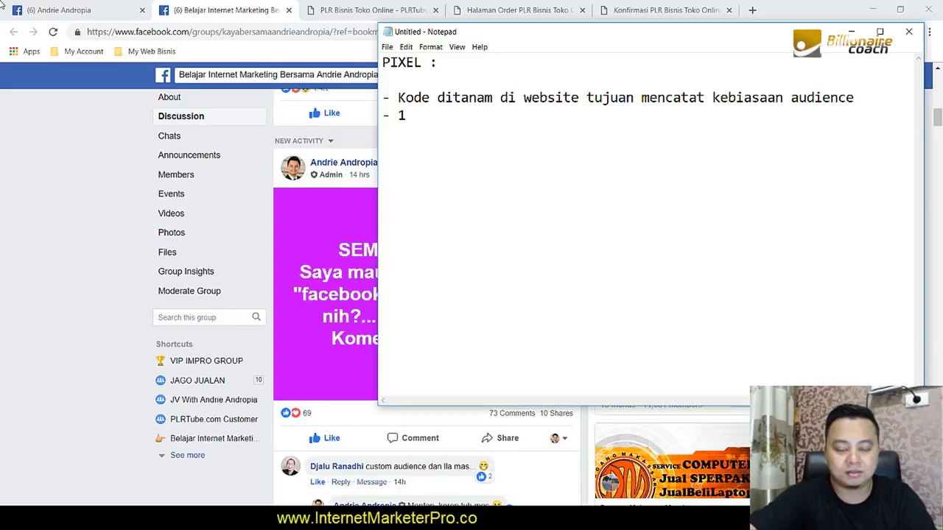
key("BackSpace")
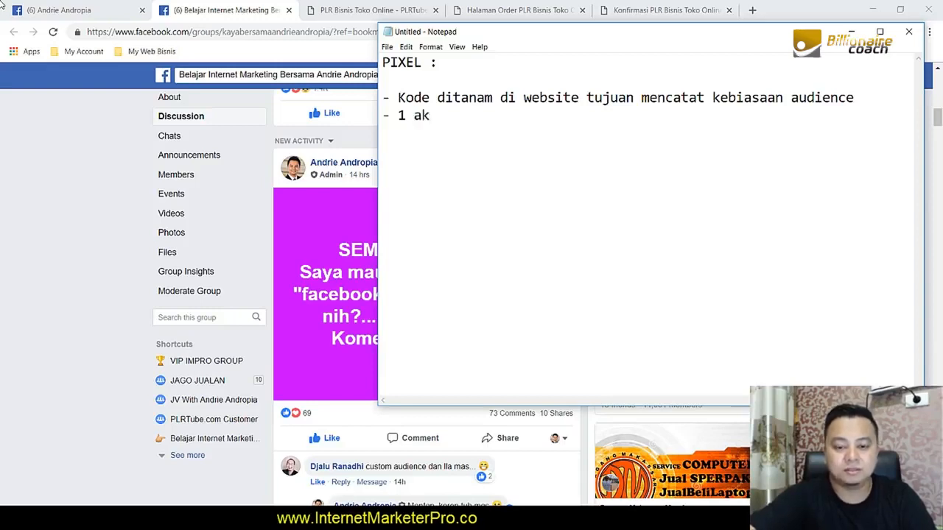
type("un ads ")
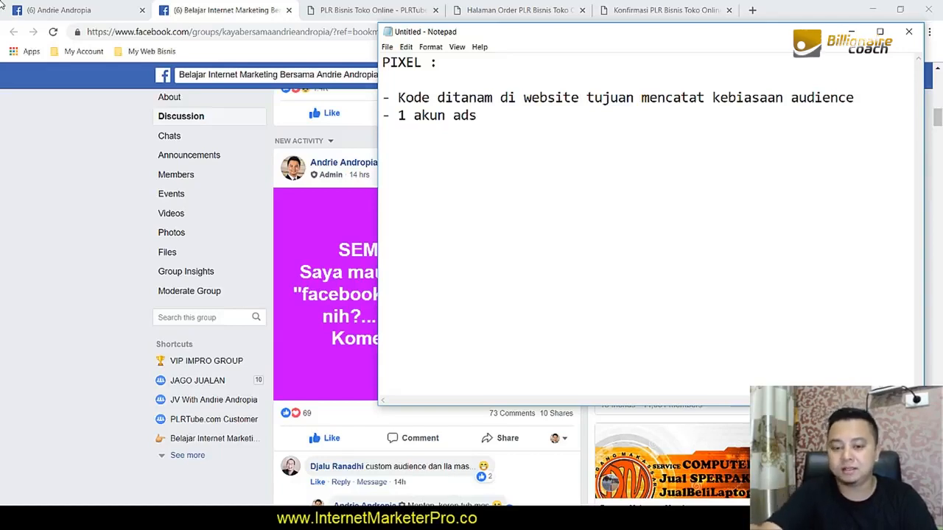
type("= 1")
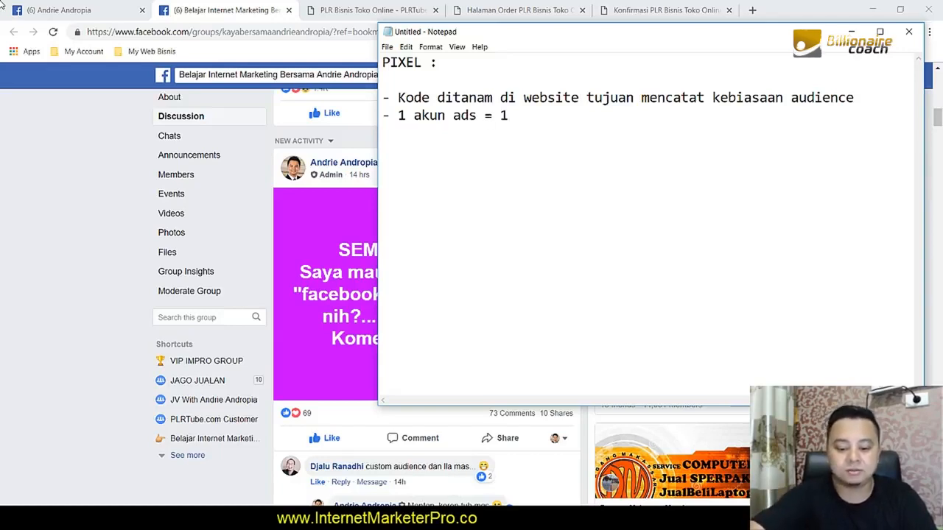
type(" pixel")
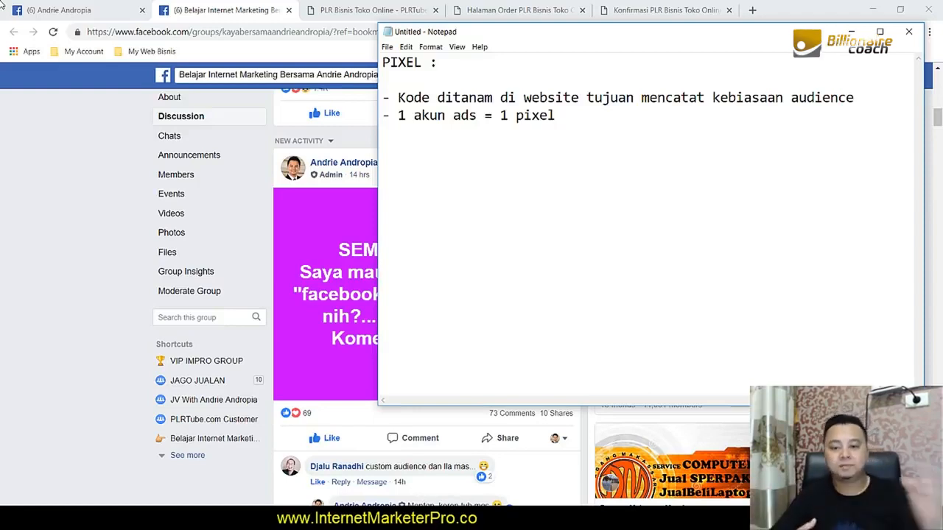
Step: Add a third bullet line reading "- Pixel berdasarkan event"
key("Return")
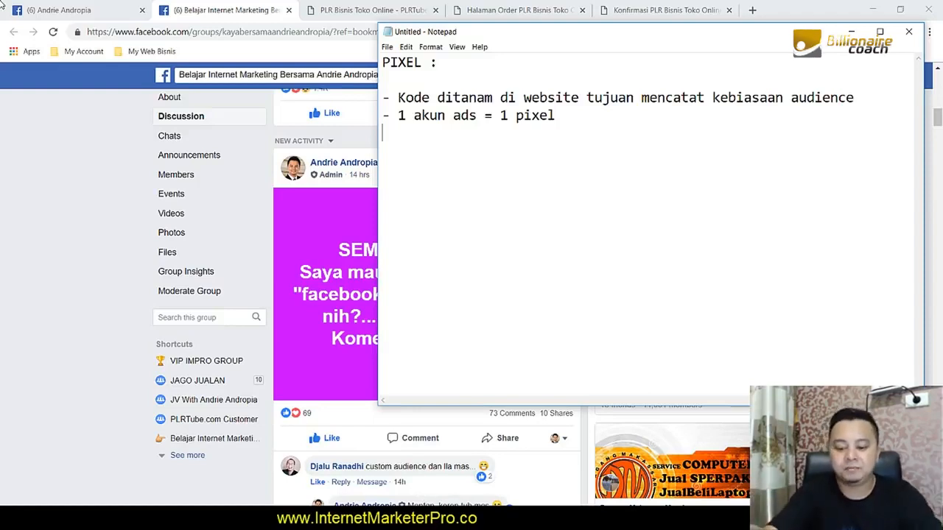
type("-")
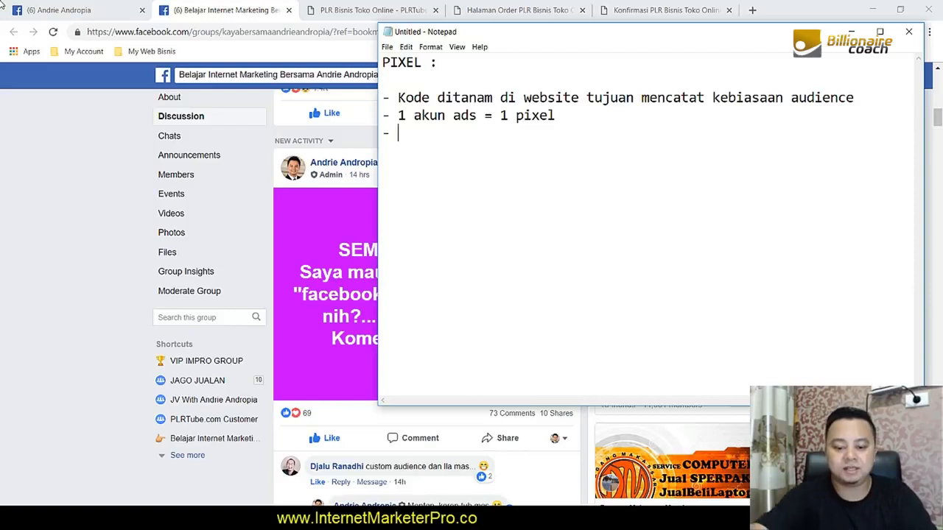
type(" Pixel")
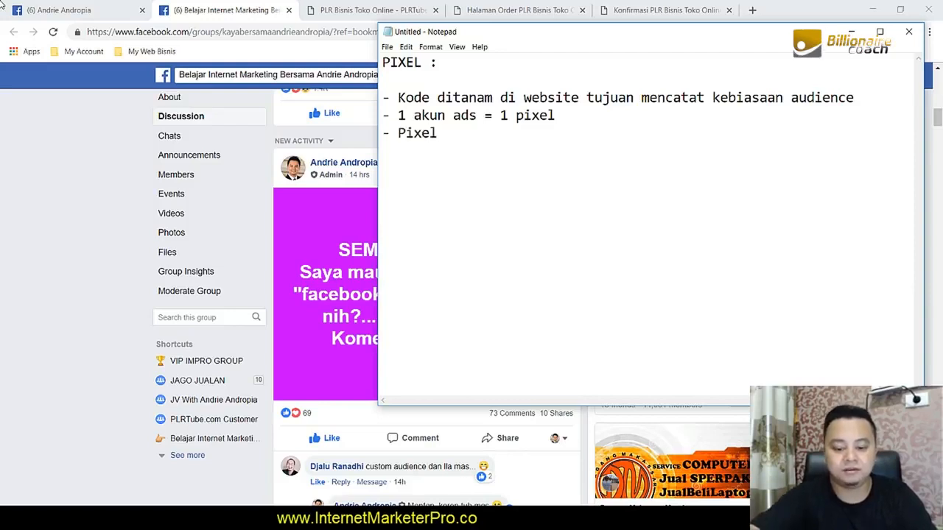
type(" berdasarka")
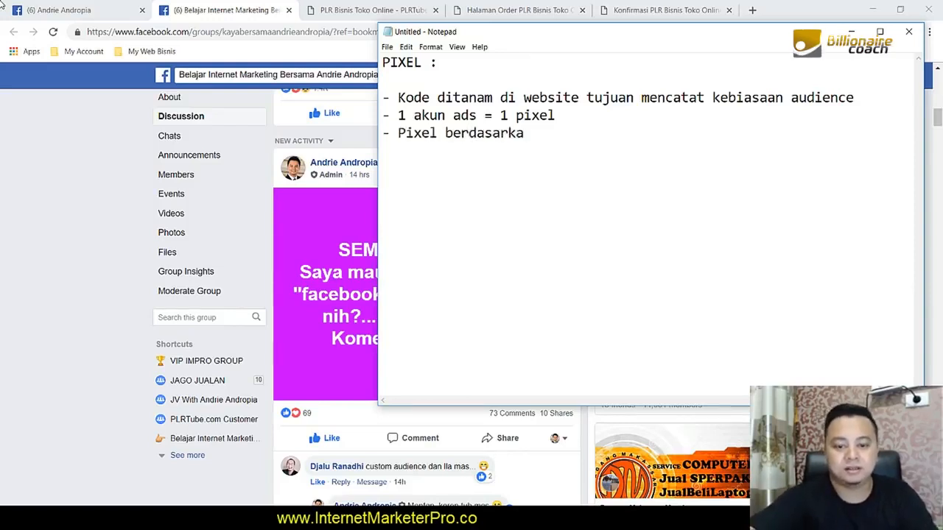
type("n event")
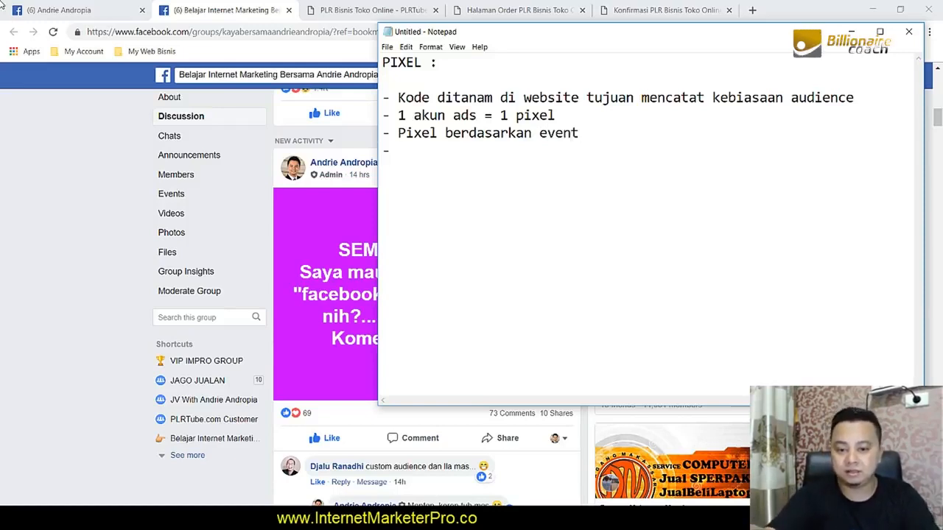
Step: Add a fourth bullet line reading "- Pixel digunakan untuk membuat custom audience"
type("el ")
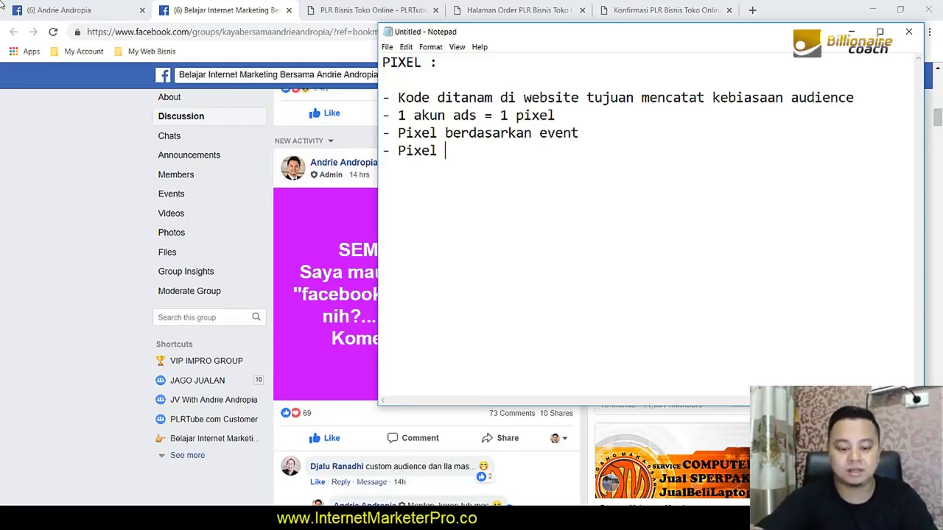
type("digunakan u")
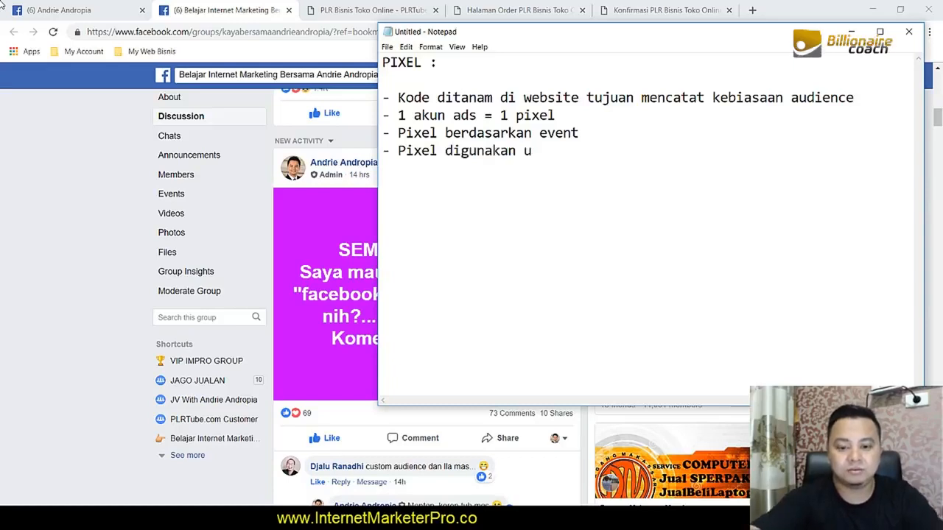
type("ntuk memb")
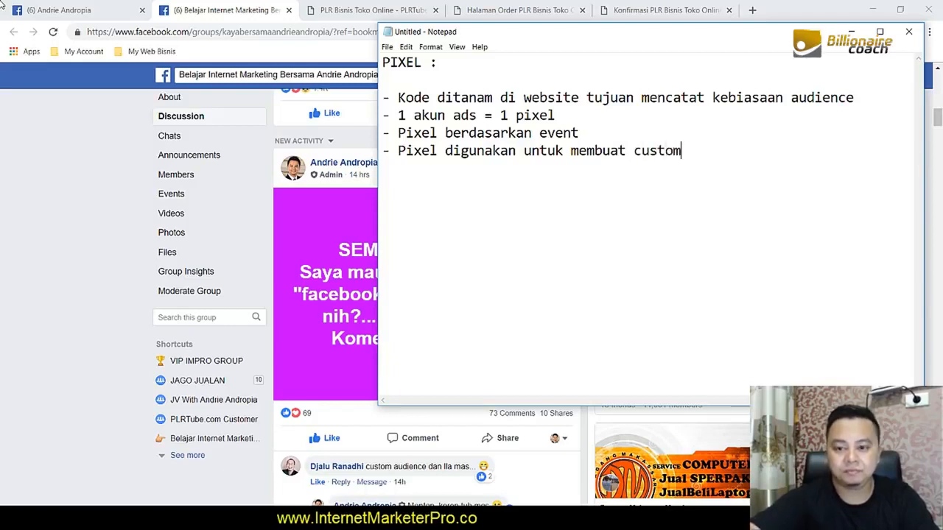
type("uat custom audience ")
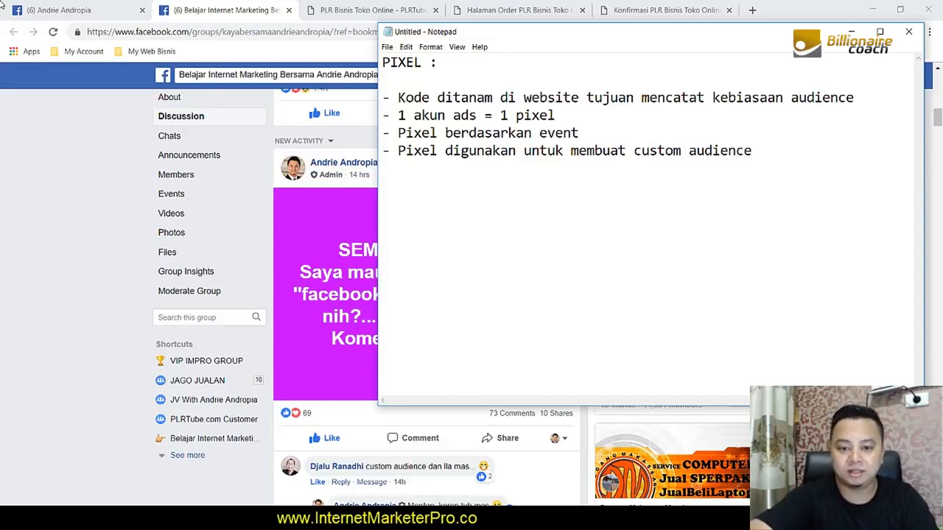
Step: Start a fifth bullet line with the words "custom audience" copied from the end of the fourth bullet
type("-")
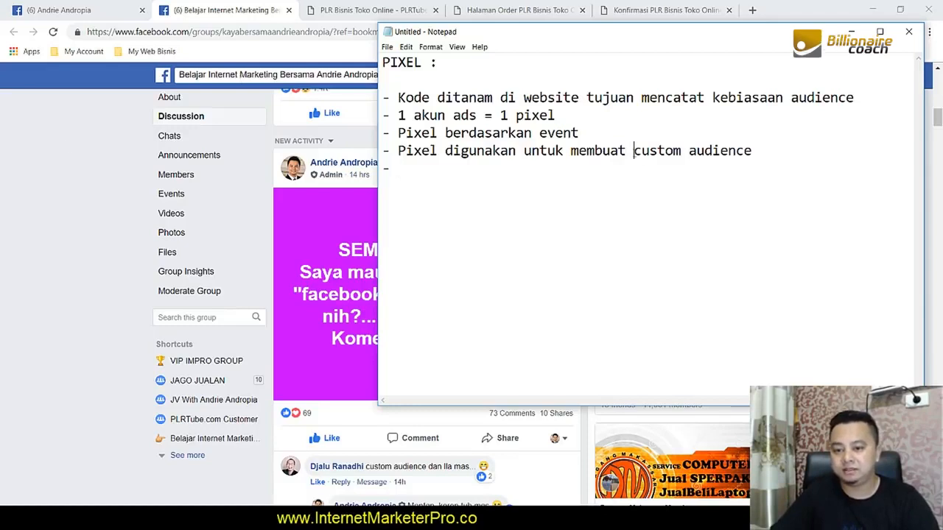
left_click_drag(633, 150, 752, 150)
key("ctrl+c")
left_click(495, 168)
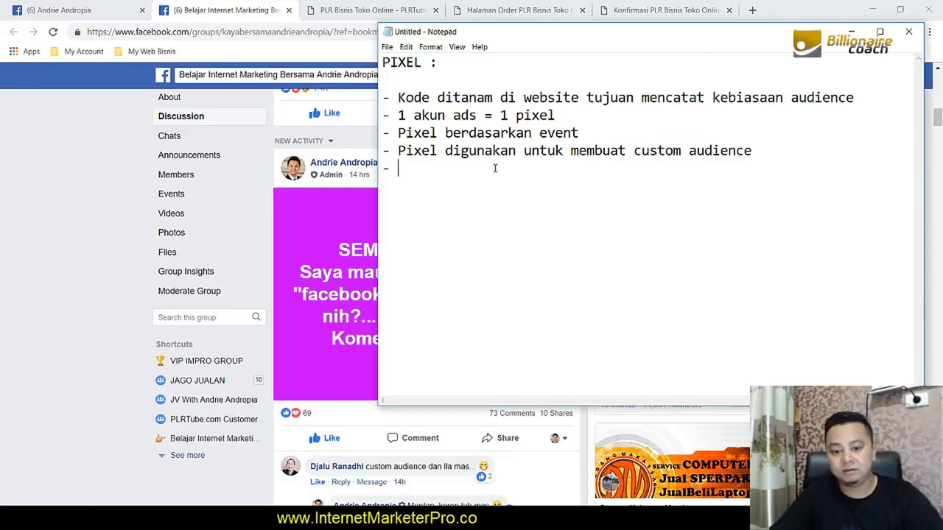
key("ctrl+v")
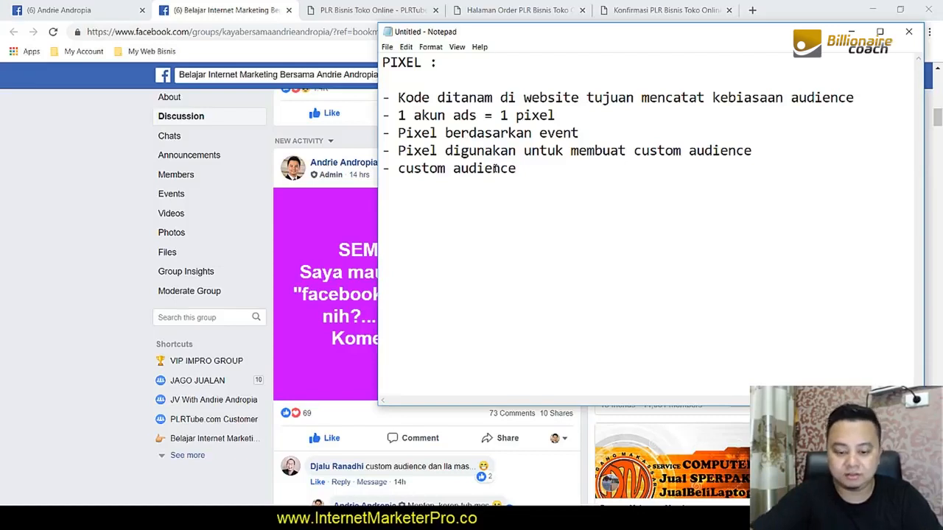
Step: Complete the fifth bullet as "- custom audience bisa dibuat Lookalike audience (membuat market baru)" and widen the notes window
type("audience ")
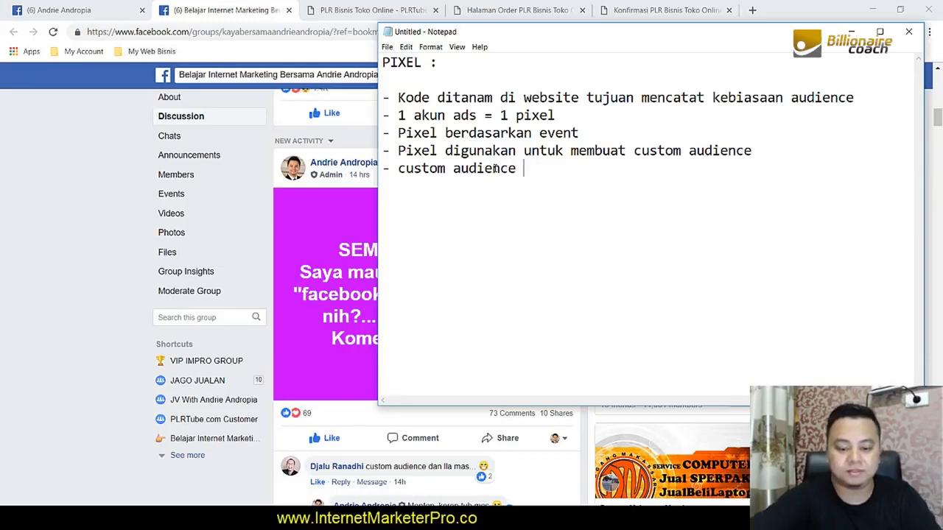
type("bisa dibua")
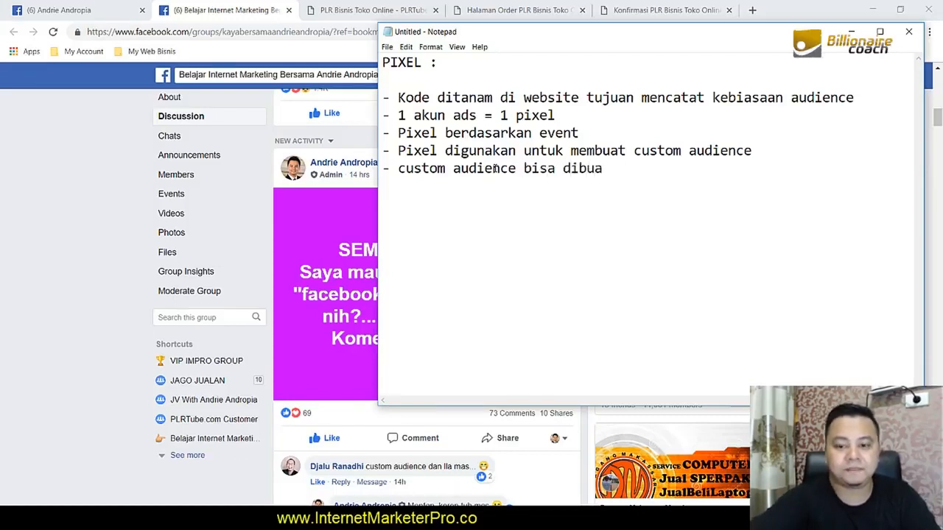
type("t Loo")
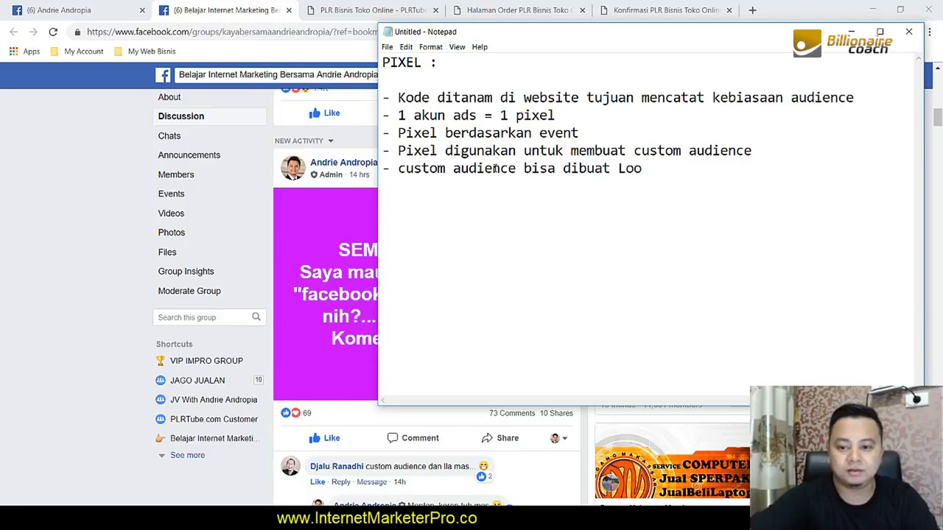
type("ka")
key("BackSpace")
type("kalike")
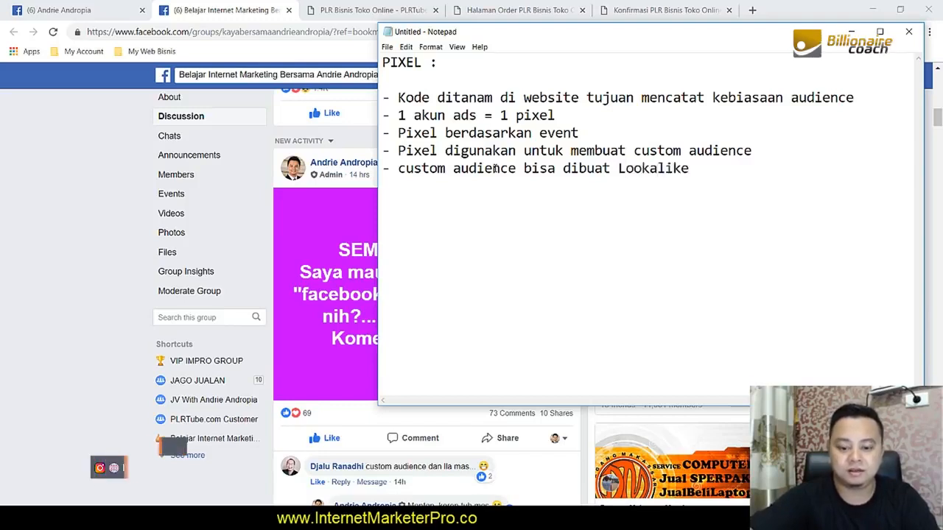
type(" au")
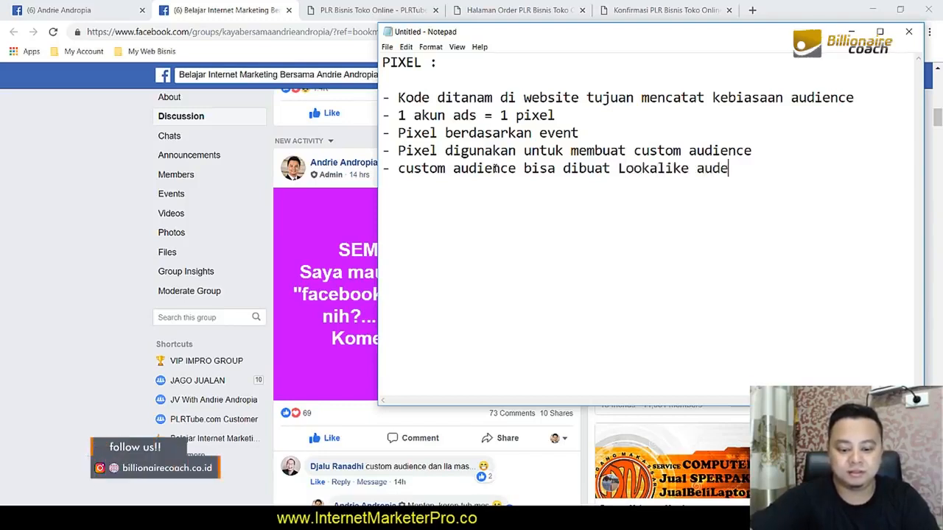
type("dience (")
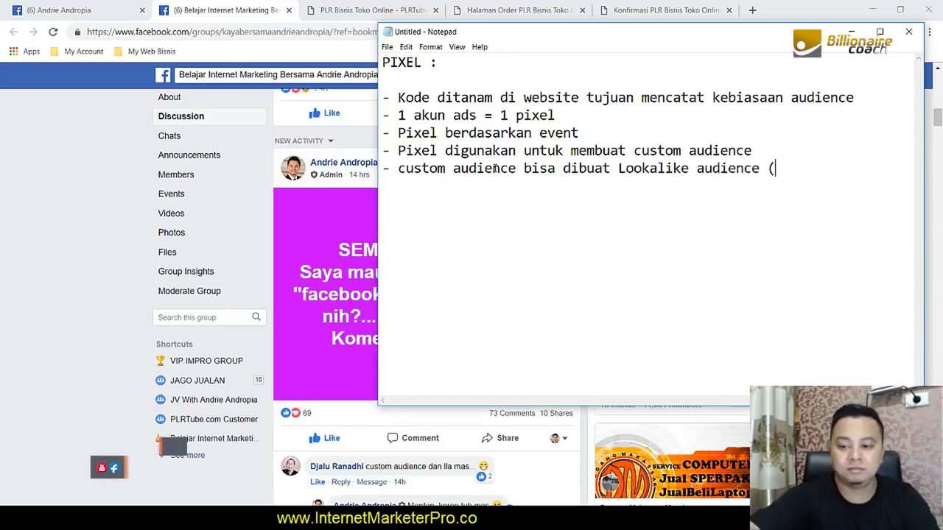
type("membu")
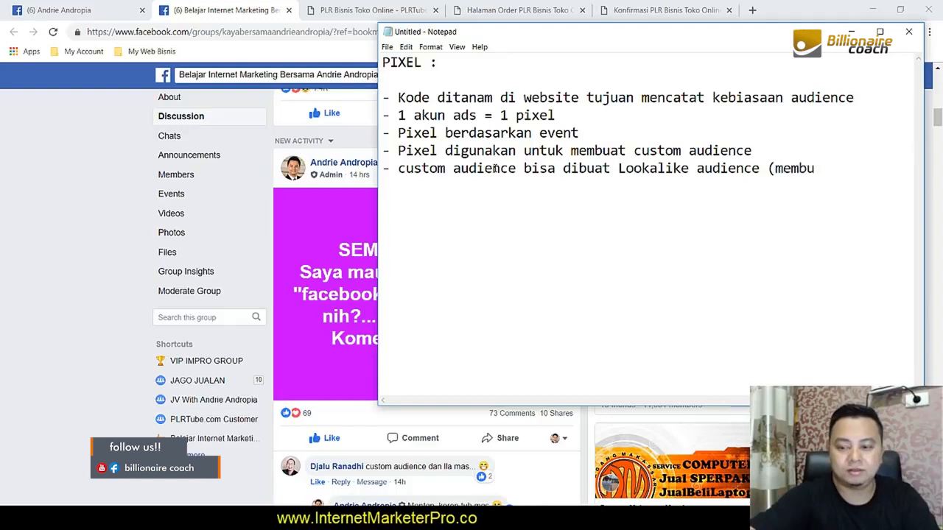
type("at market")
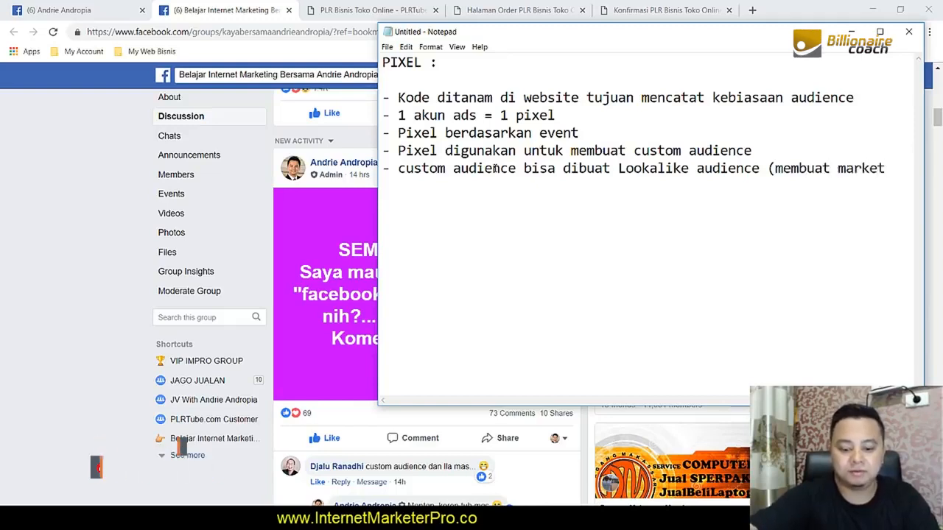
type(" baru)")
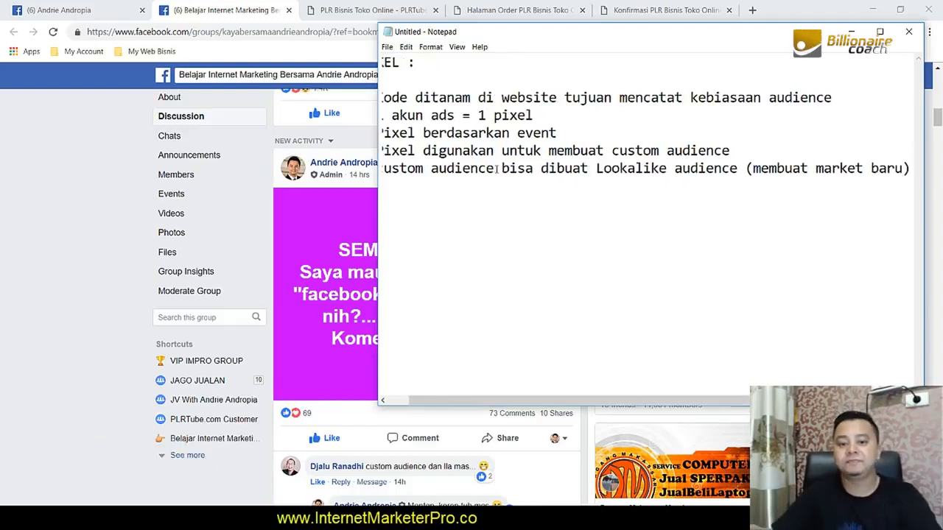
left_click_drag(378, 206, 204, 208)
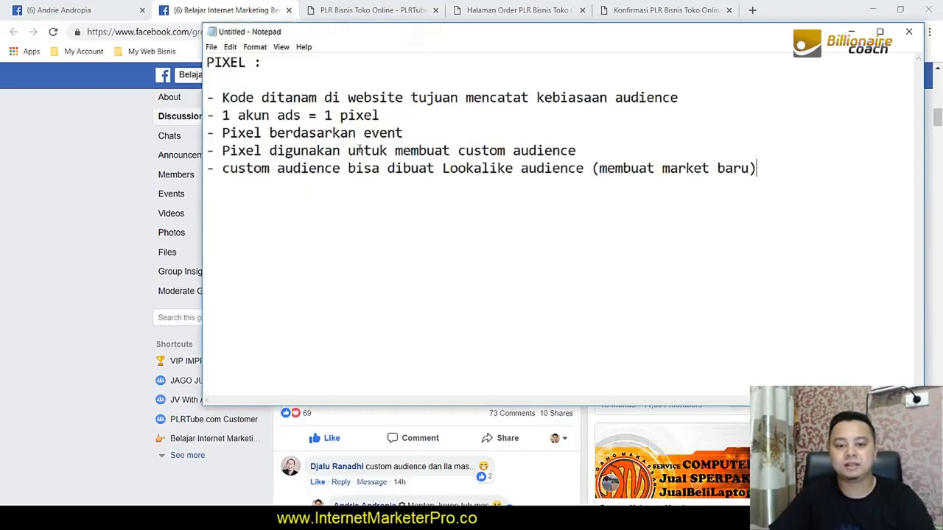
Step: Review the five Pixel notes line by line, highlighting the key phrases on website code, pixel per account, events, custom audience and Lookalike audience
left_click(305, 75)
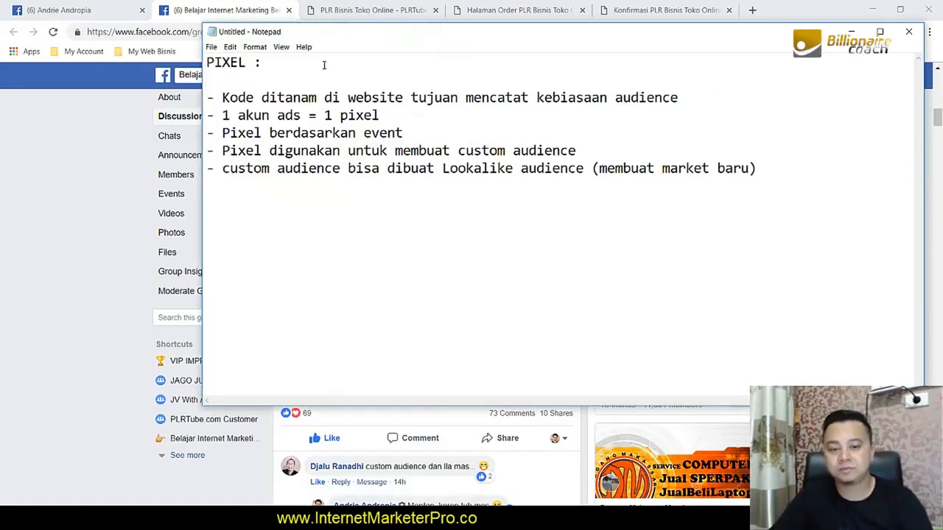
left_click_drag(348, 97, 404, 97)
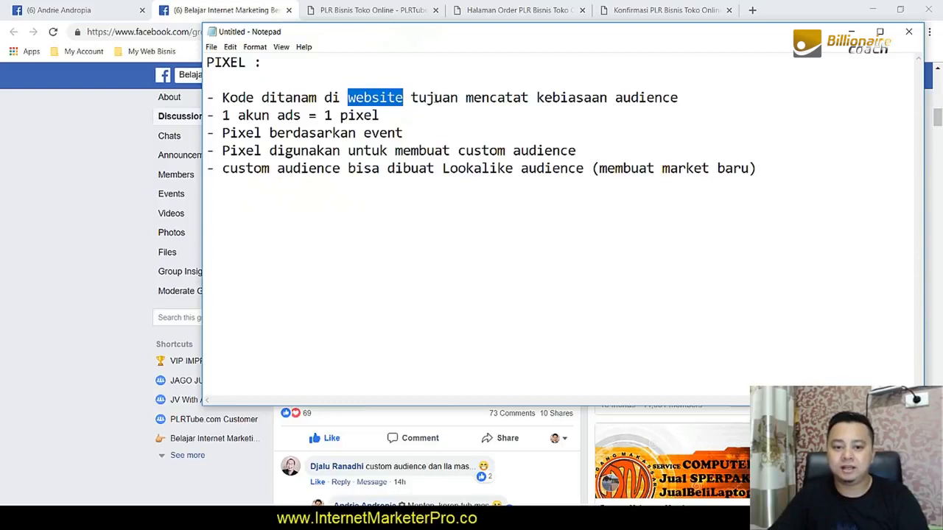
left_click_drag(465, 97, 688, 99)
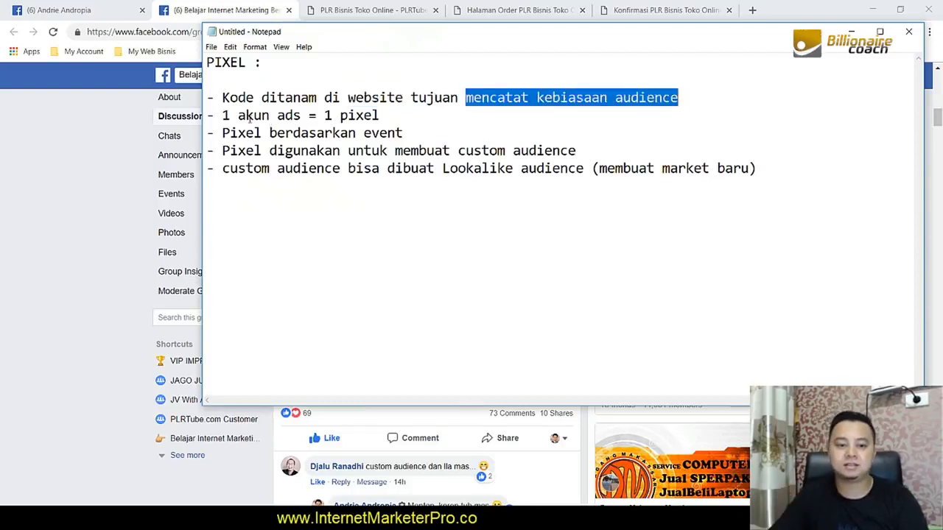
left_click_drag(237, 115, 379, 116)
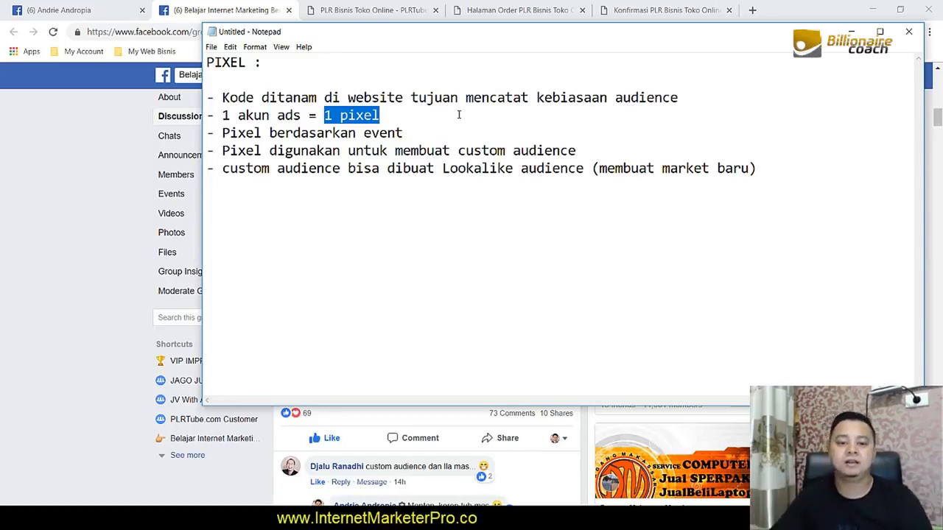
left_click_drag(442, 151, 576, 151)
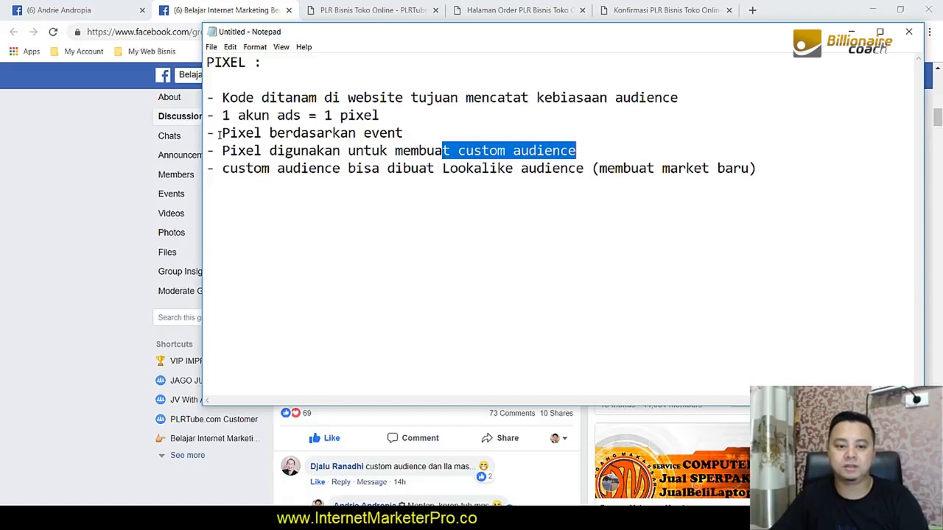
left_click_drag(220, 134, 249, 133)
left_click_drag(362, 134, 442, 132)
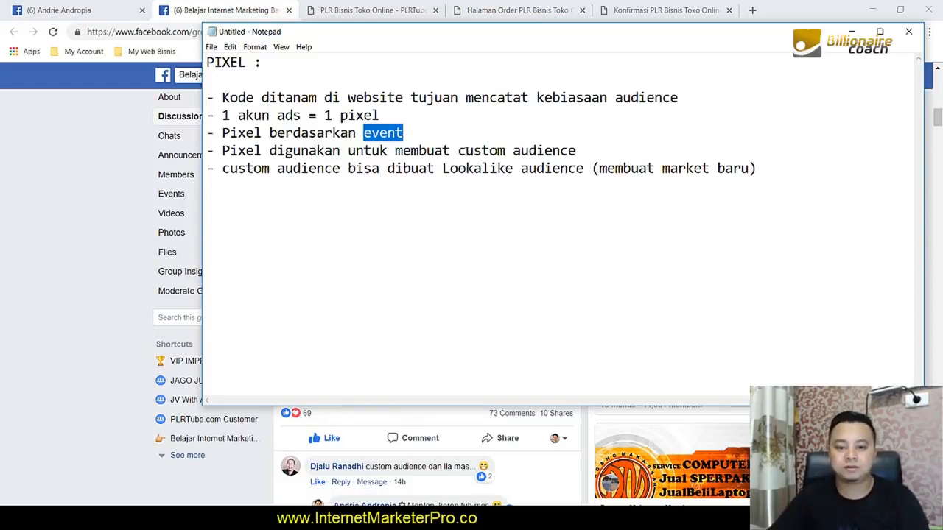
left_click_drag(464, 151, 621, 152)
left_click_drag(222, 168, 341, 169)
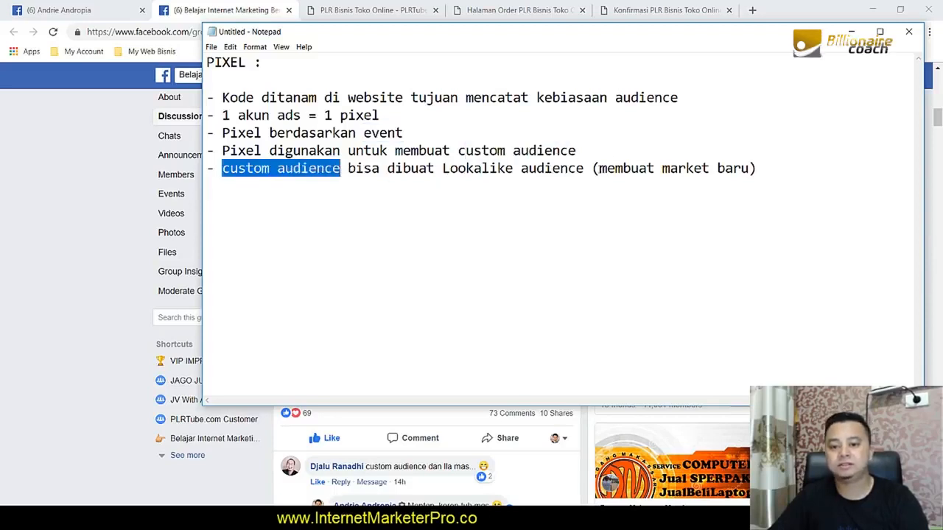
left_click_drag(425, 170, 788, 175)
left_click(793, 179)
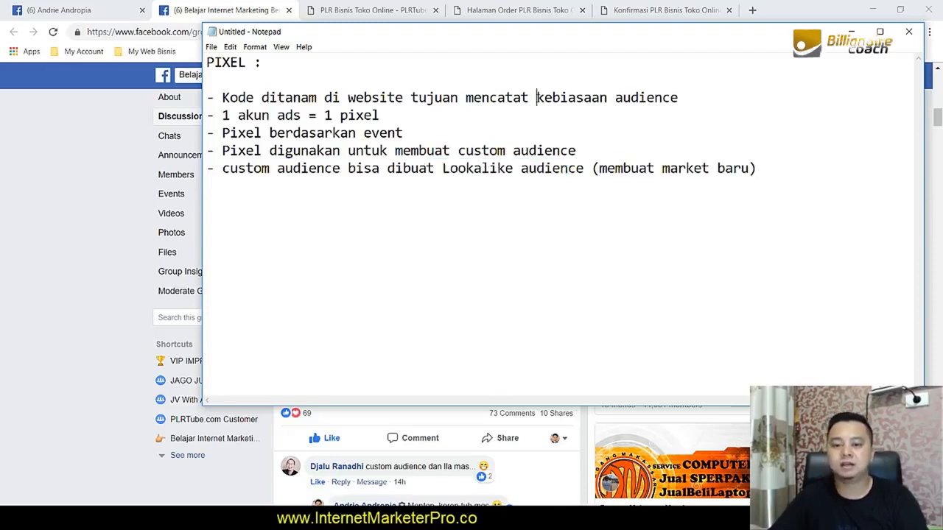
left_click_drag(536, 98, 706, 116)
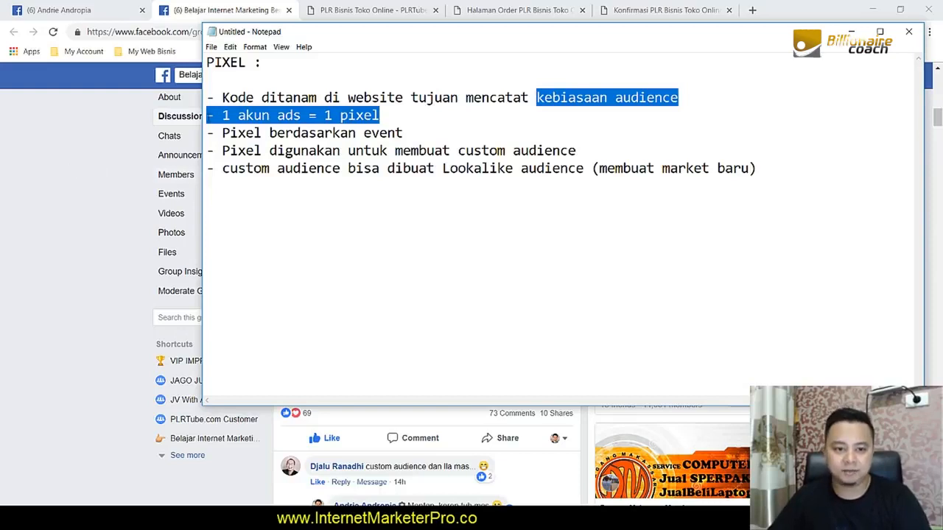
left_click_drag(201, 116, 232, 123)
Step: Switch to the browser and copy the web address of the PLR Bisnis Toko Online sales page
left_click(22, 136)
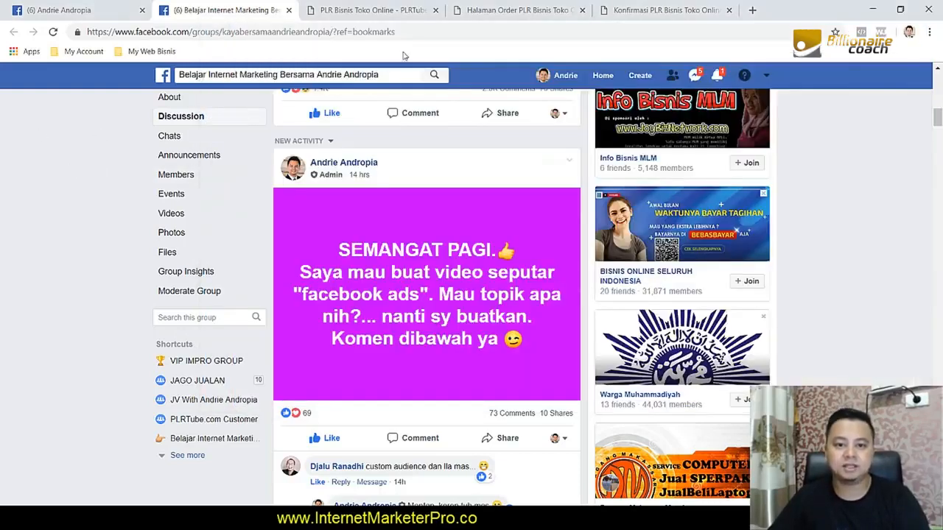
left_click(367, 13)
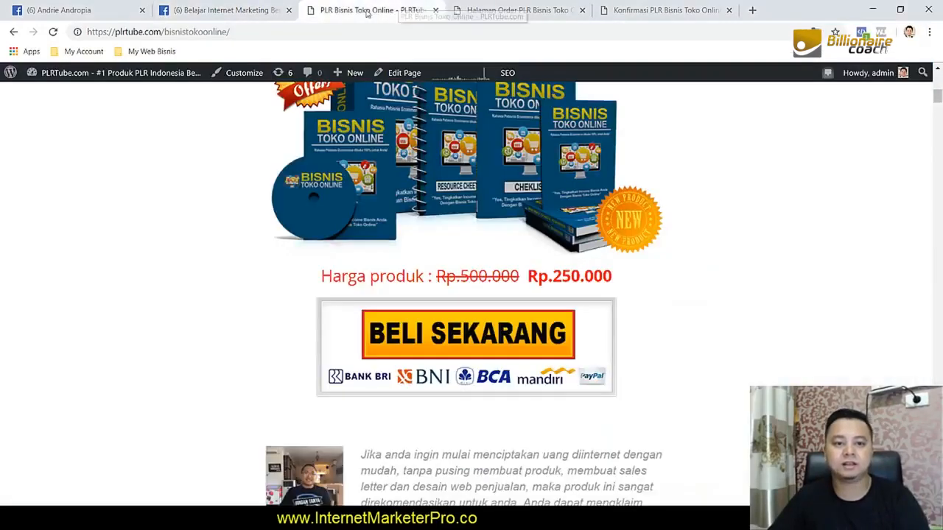
left_click(295, 33)
key("ctrl+c")
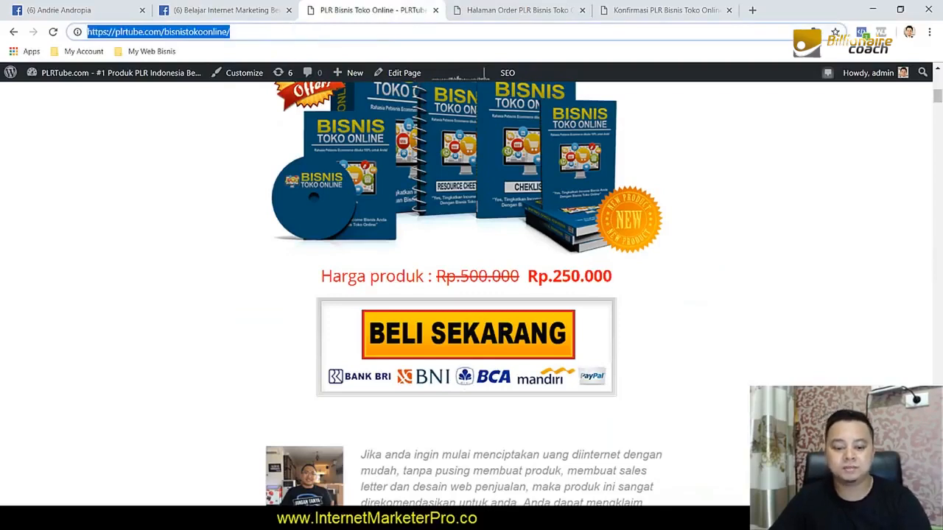
Step: Switch back to Notepad and add the heading "STUDY KASUS :" below the bullets, with a blank line before and after it
key("alt+Tab")
left_click(806, 171)
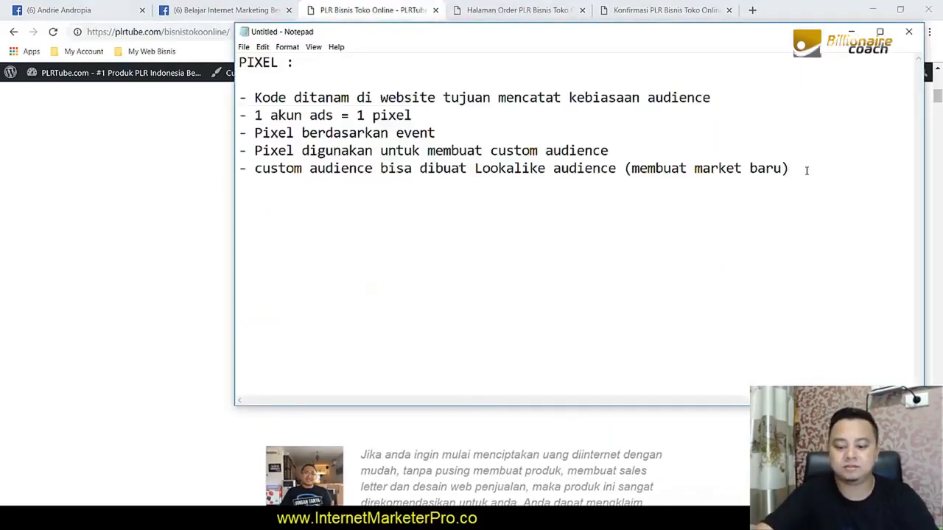
key("Return")
key("Return")
type("STYD")
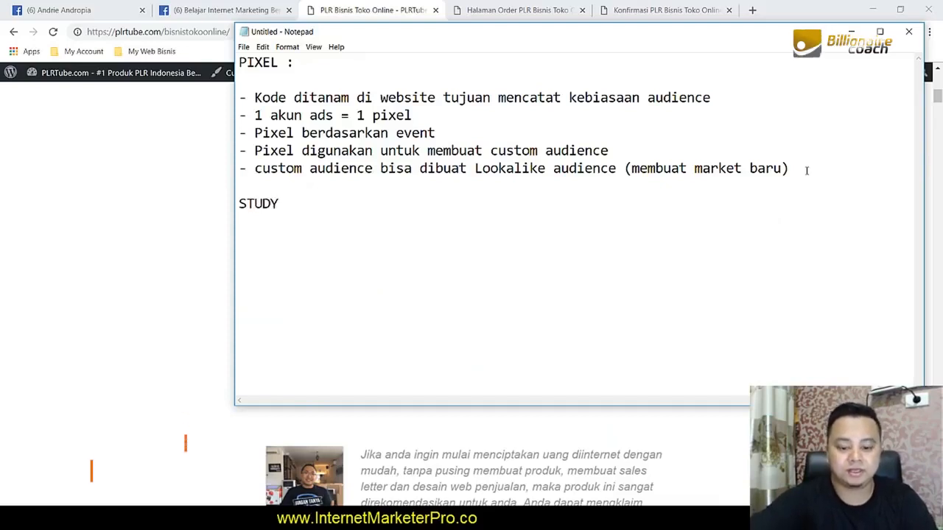
type(" KASUS :")
key("Return")
key("Return")
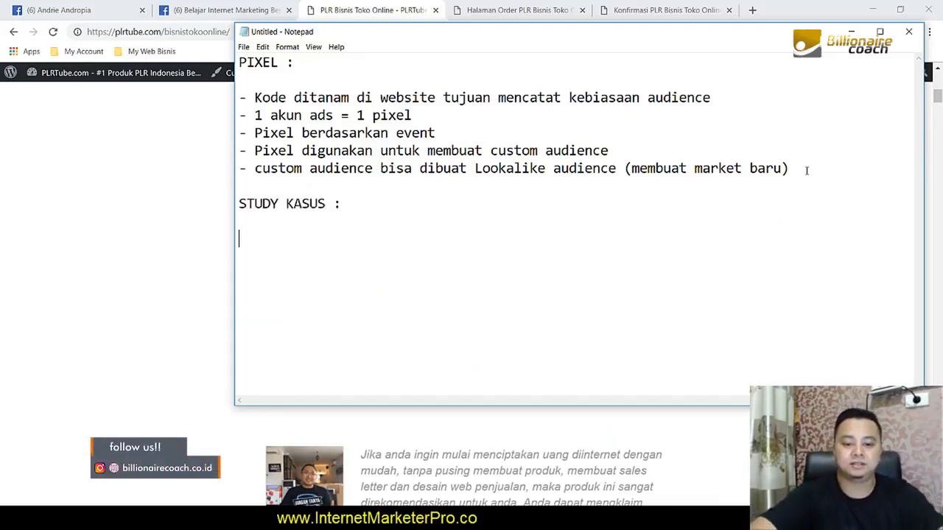
Step: Insert the copied sales page address under the heading, annotate it "(sales page) event : viewcontent" and start a new line
key("ctrl+v")
type("(sales page")
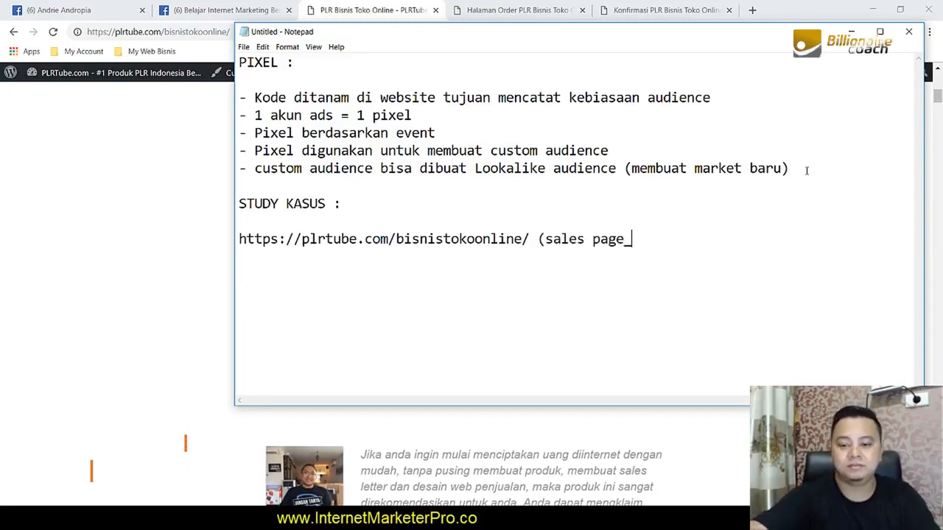
type(")")
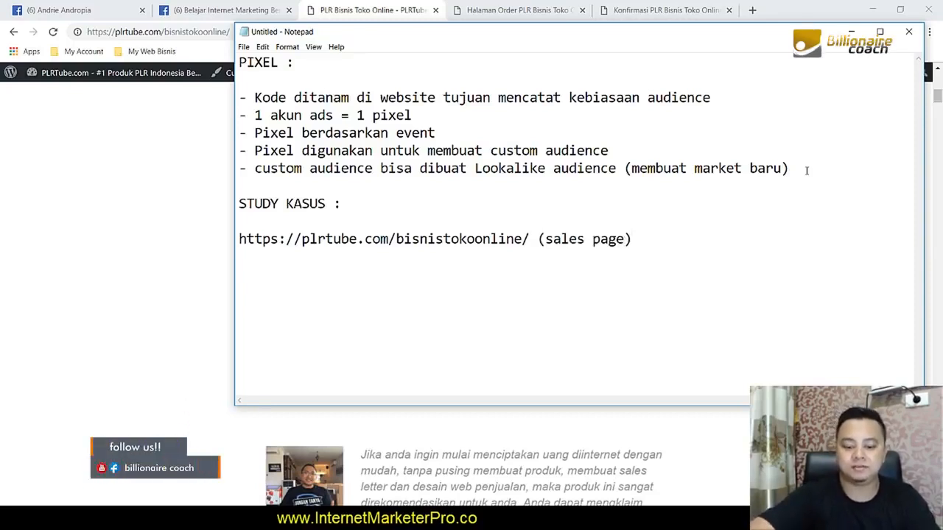
type(" event :")
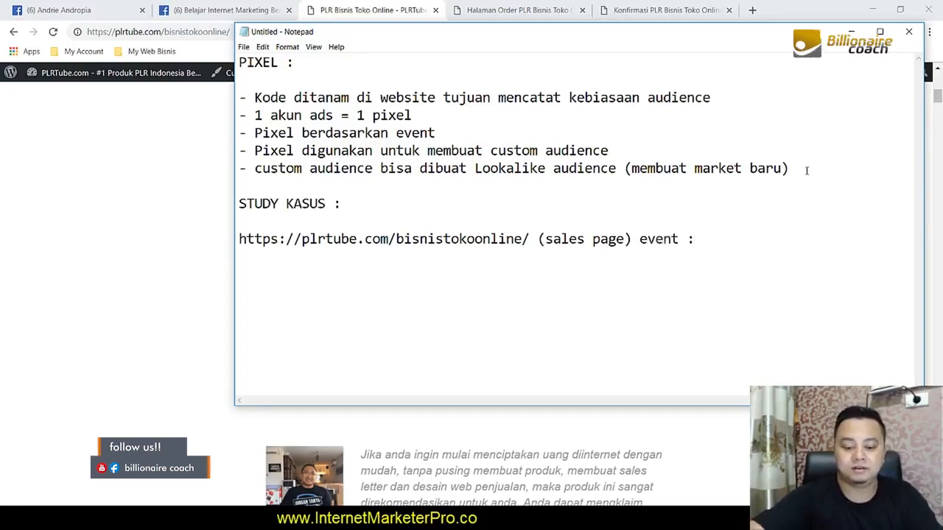
type(" viewc")
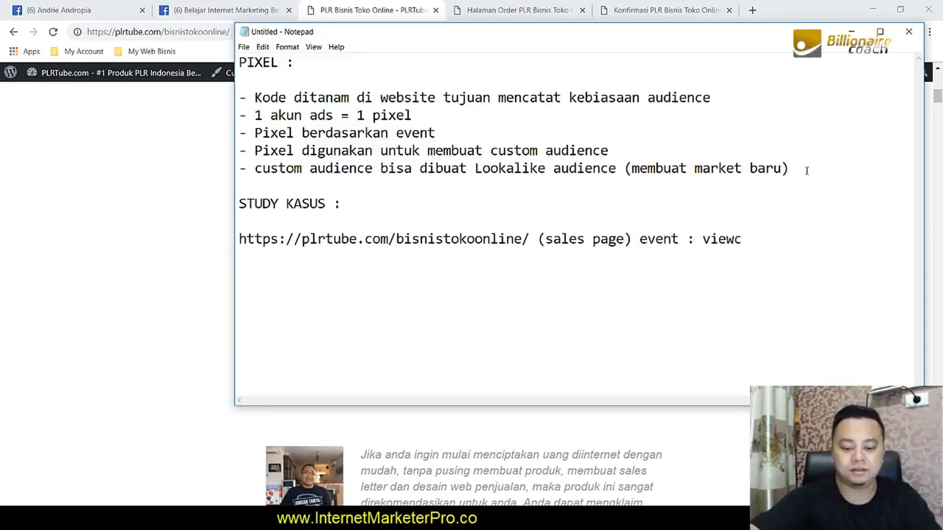
type("ontent")
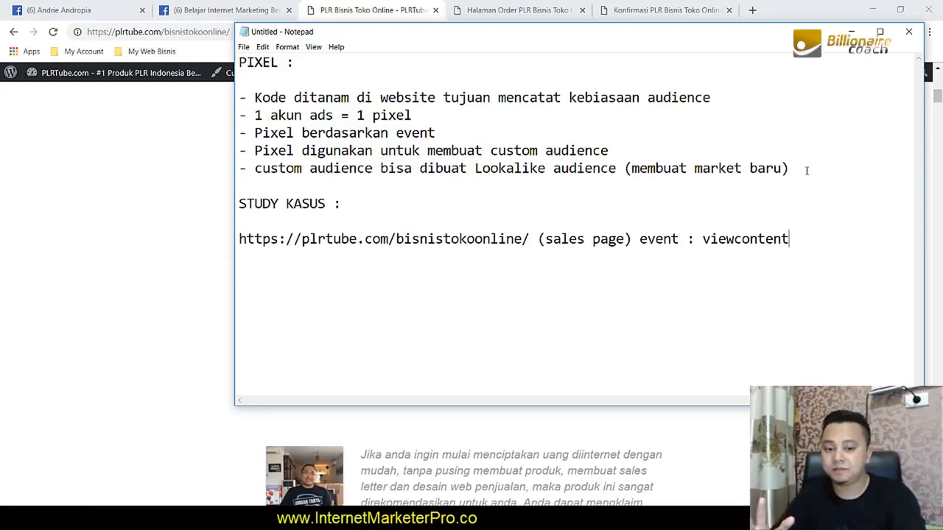
key("Return")
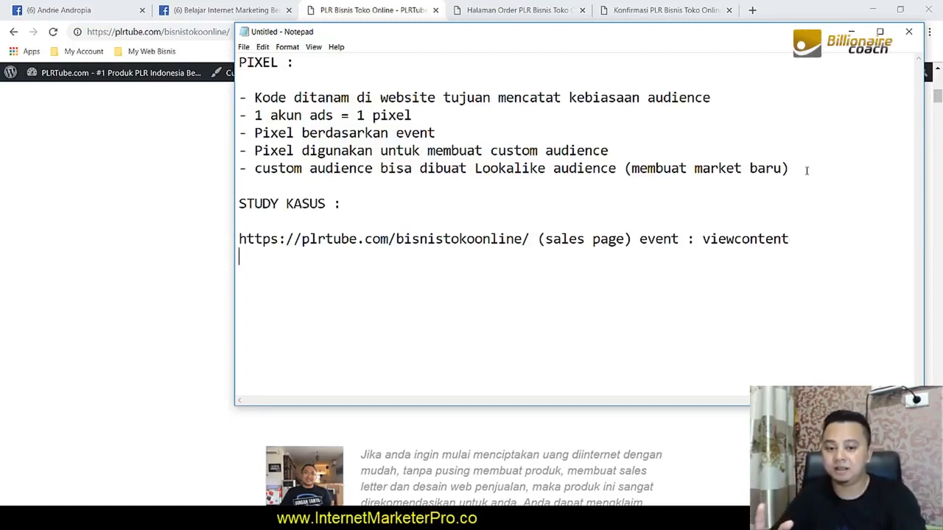
Step: Copy the web address of the order page in the browser and insert it below the sales page line in Notepad
left_click(514, 9)
left_click(344, 34)
key("ctrl+c")
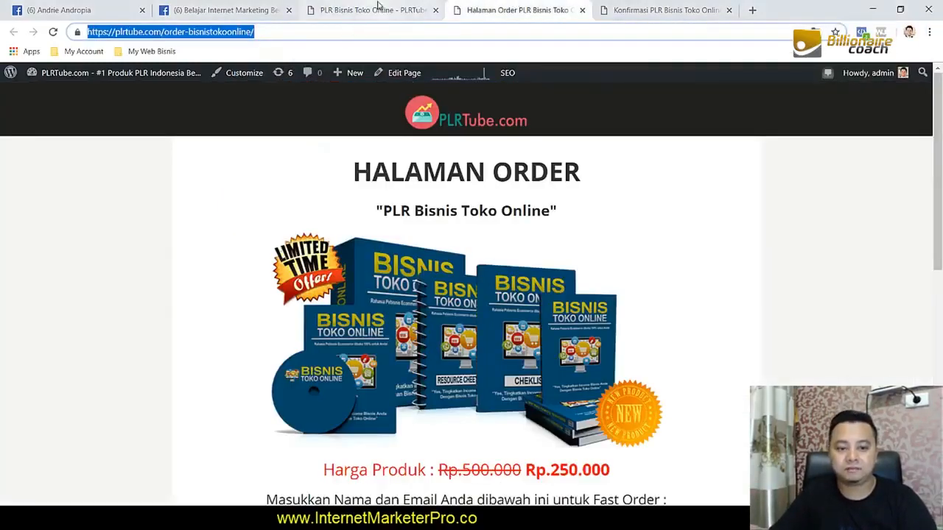
left_click(374, 9)
key("alt+Tab")
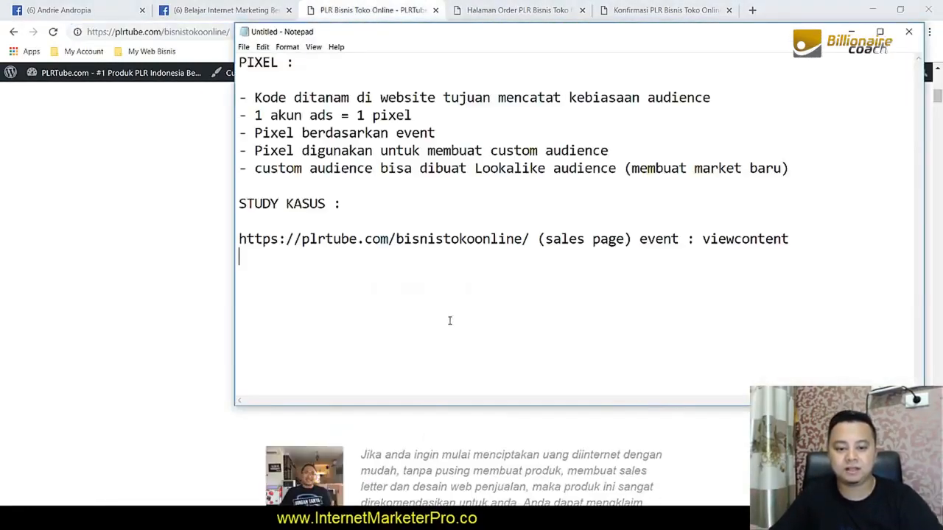
key("ctrl+v")
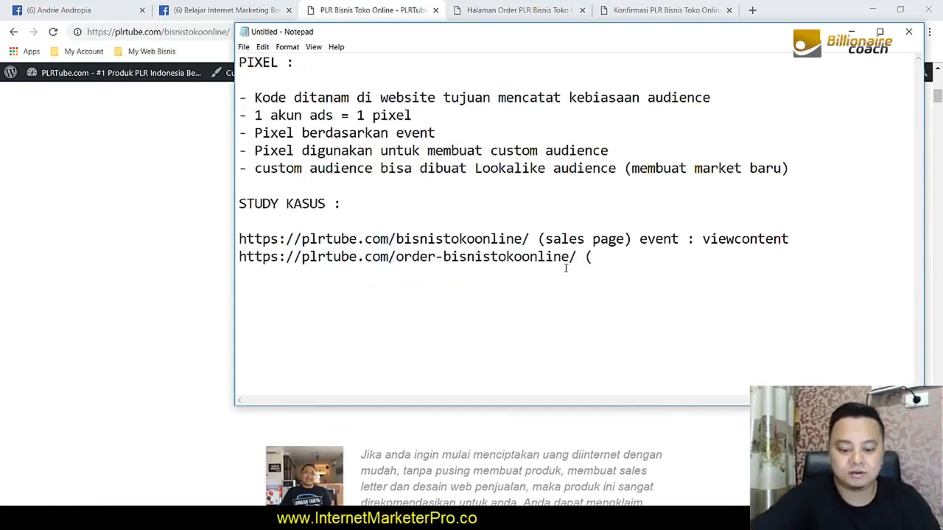
Step: Annotate the order page address with "(order page) event : addtocart" and start a new line
type("(order pag")
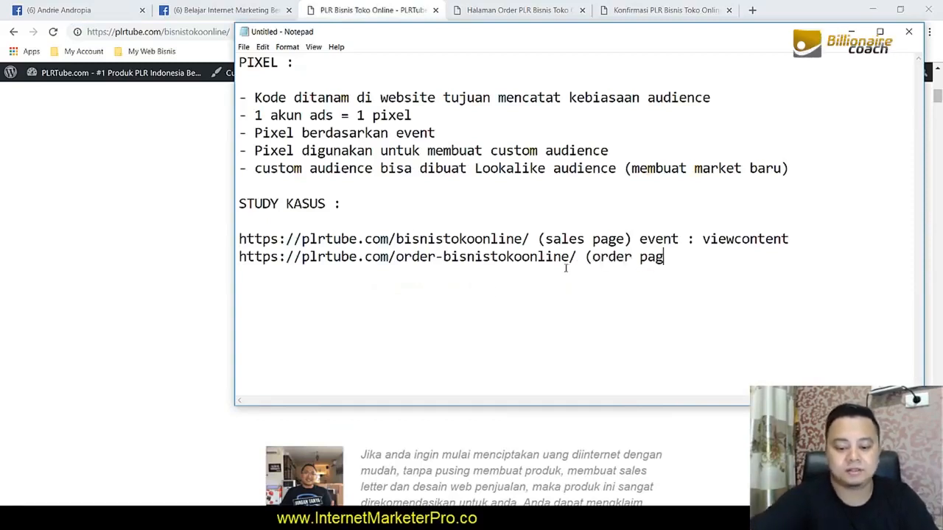
type("e) \"")
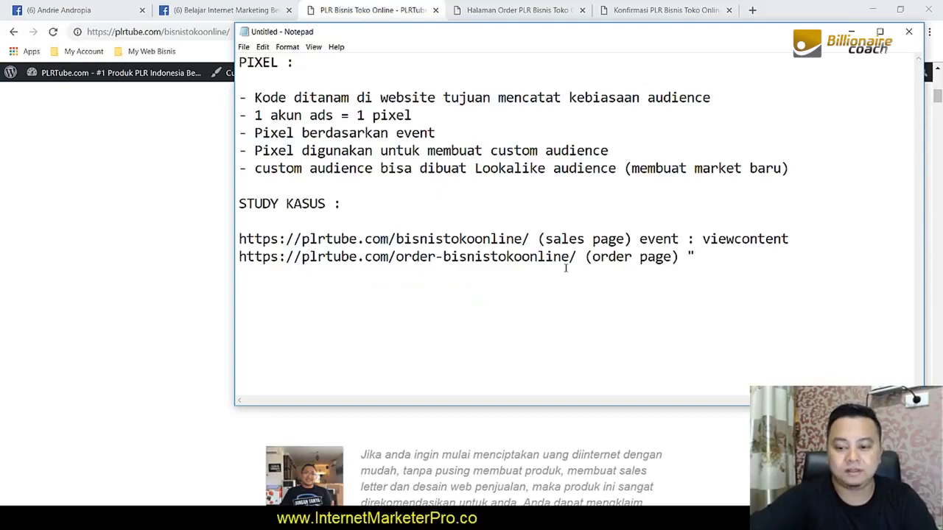
type("eve")
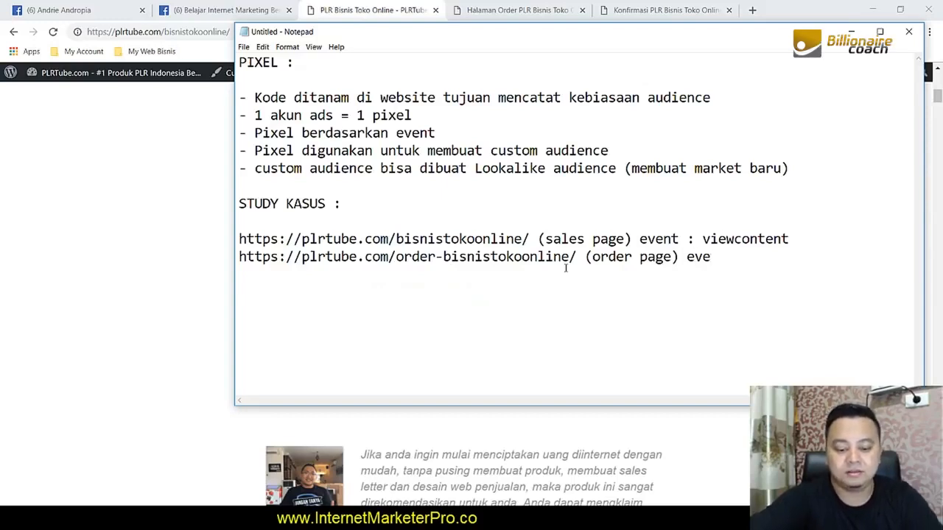
type("nt")
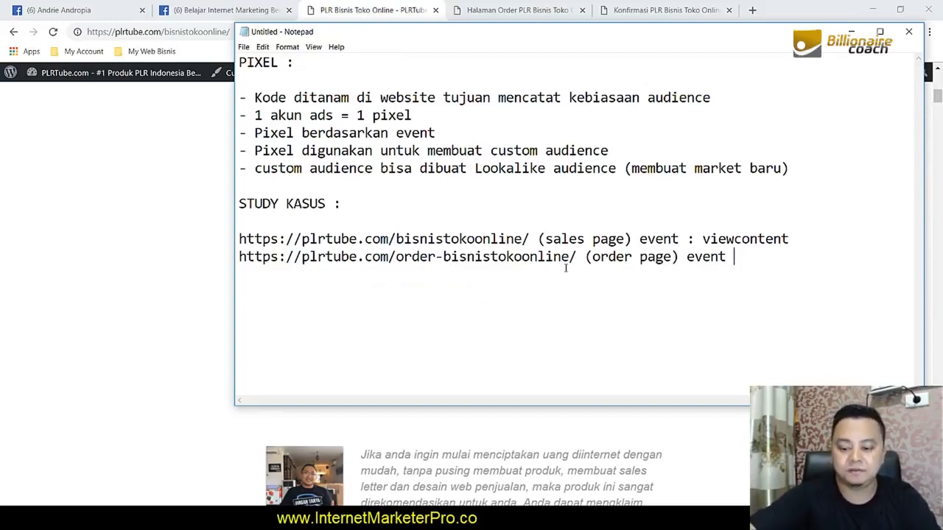
type(" : add")
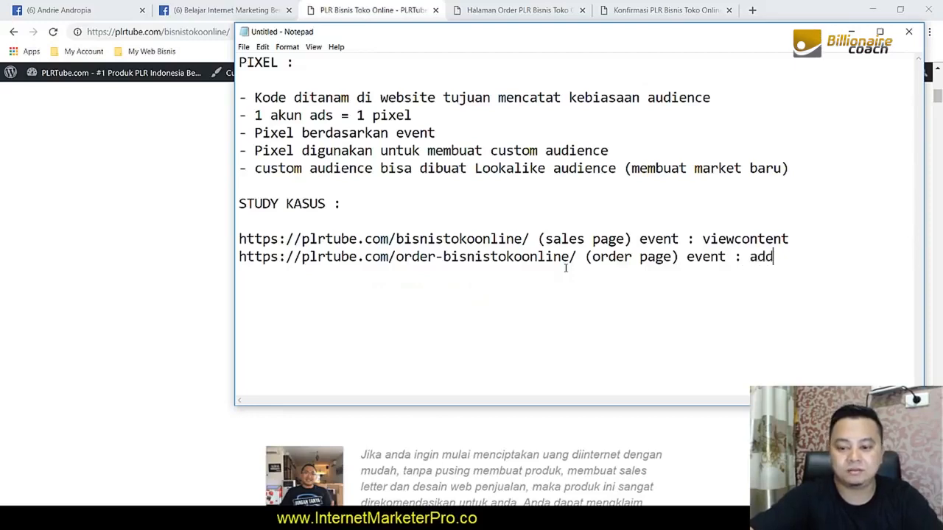
type("tocar")
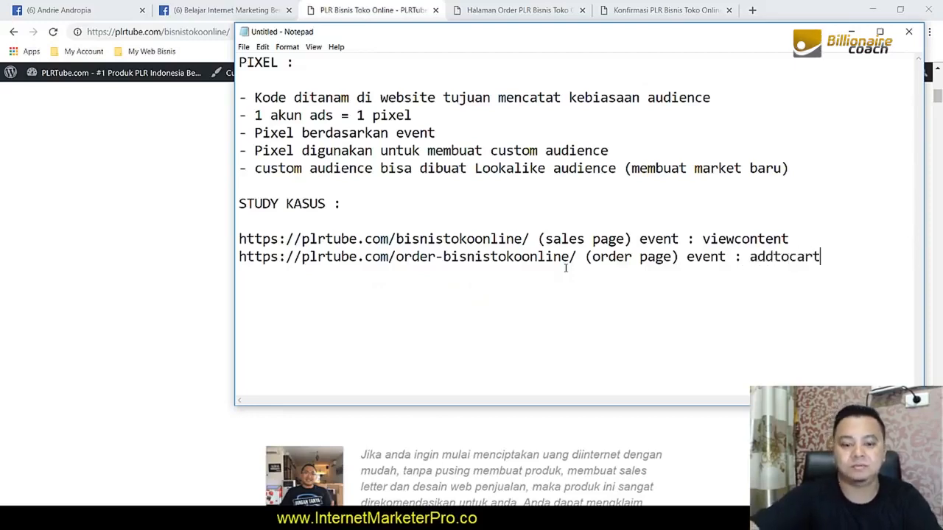
type("t")
key("Return")
Step: Copy the web address of the confirmation page in the browser and insert it below the order page line in Notepad
left_click(641, 8)
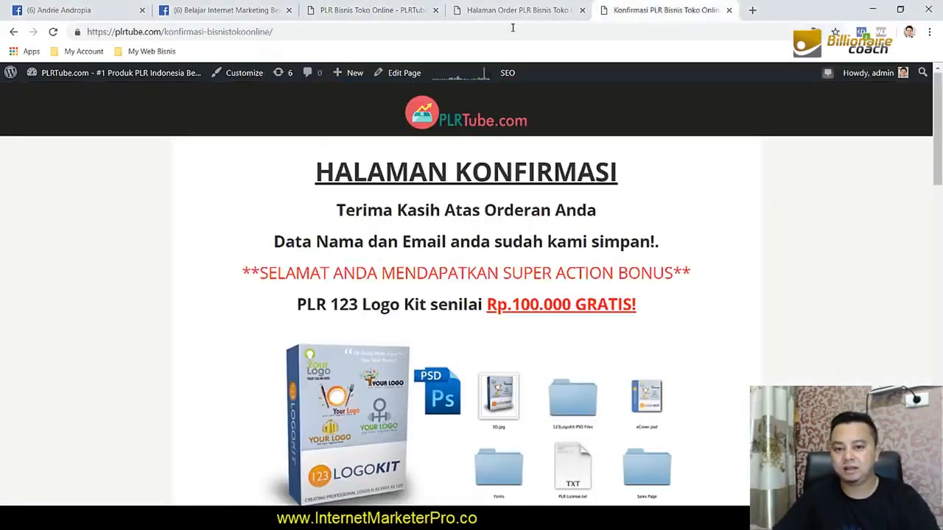
left_click(508, 33)
key("ctrl+c")
key("alt+Tab")
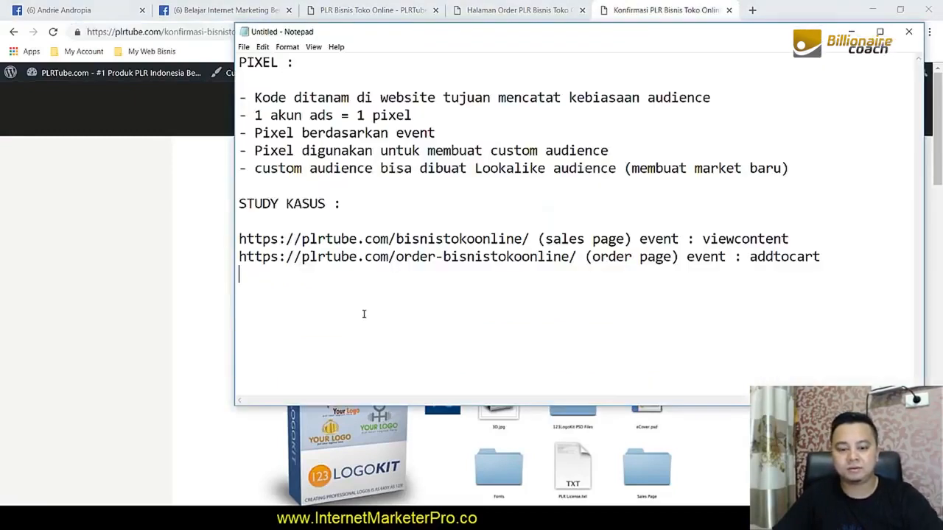
key("ctrl+v")
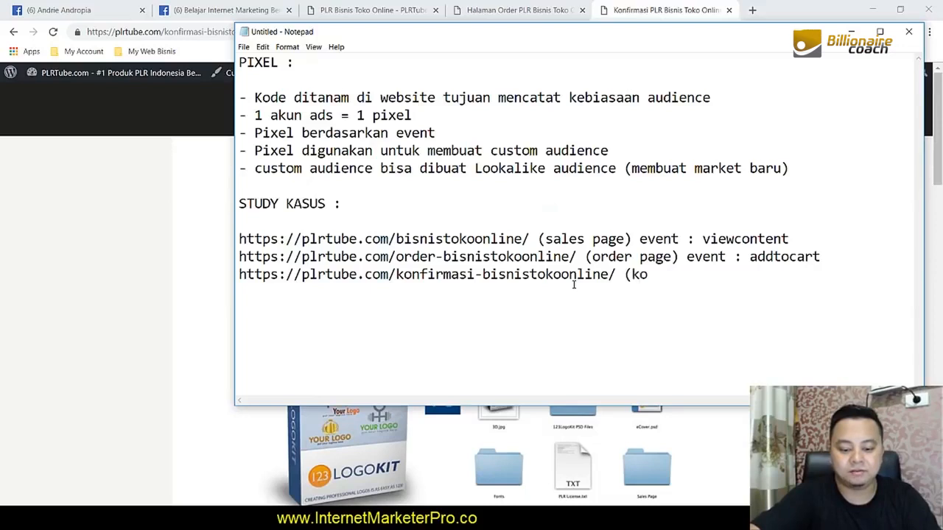
Step: Annotate the confirmation page address with "(konfirmasi) event : purchase"
type("(konfirmais")
key("BackSpace")
key("BackSpace")
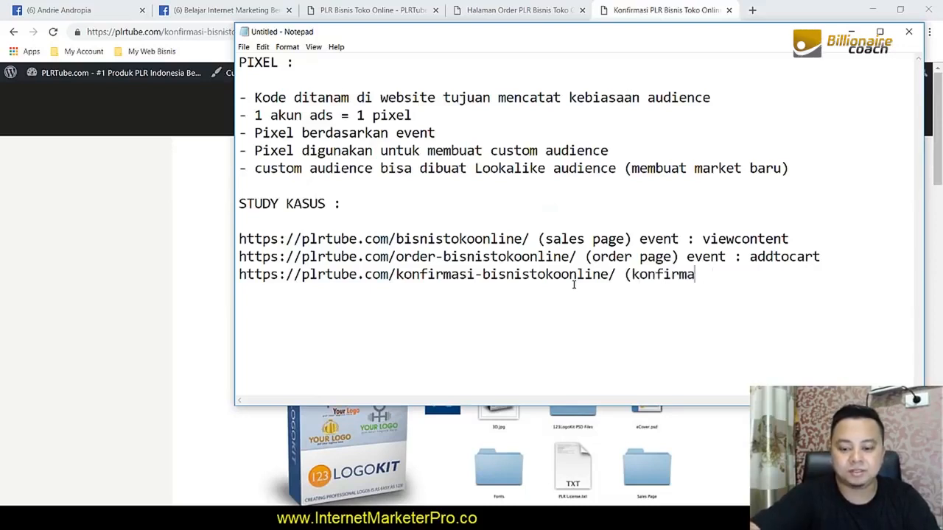
type("si) event")
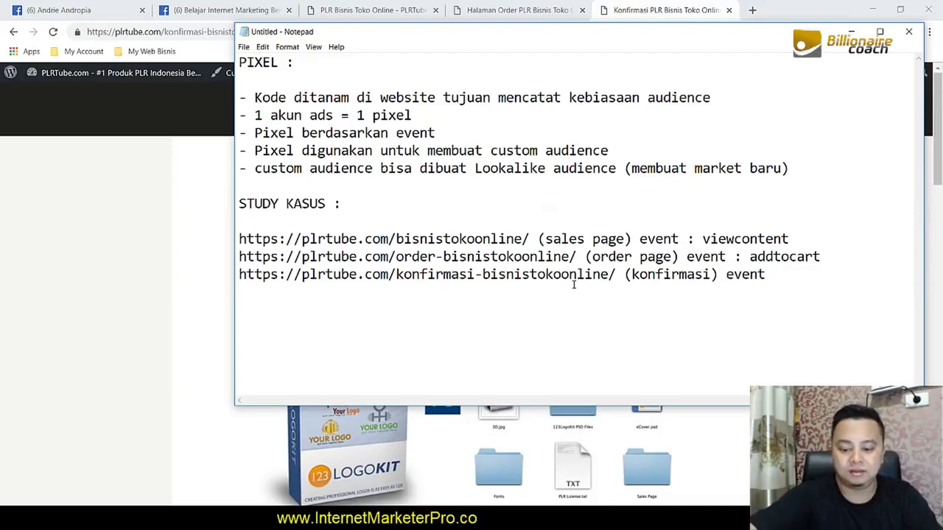
type(" : purchae")
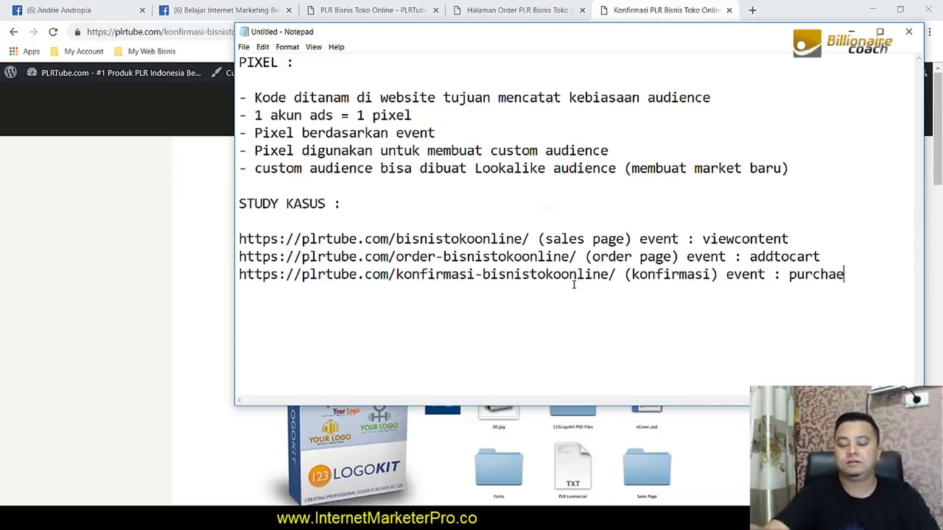
key("BackSpace")
type("se")
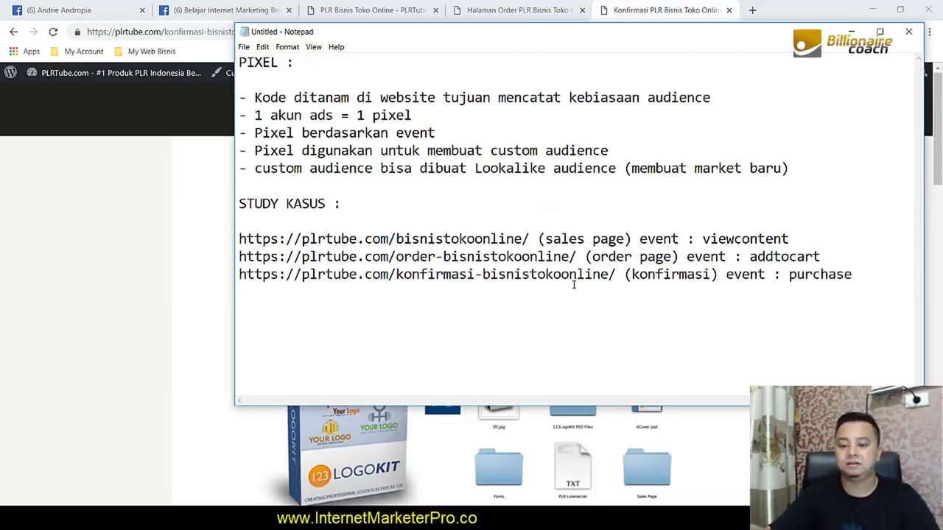
Step: Widen the Notepad window and highlight parts of the confirmation page and sales page lines for review
left_click_drag(486, 274, 811, 293)
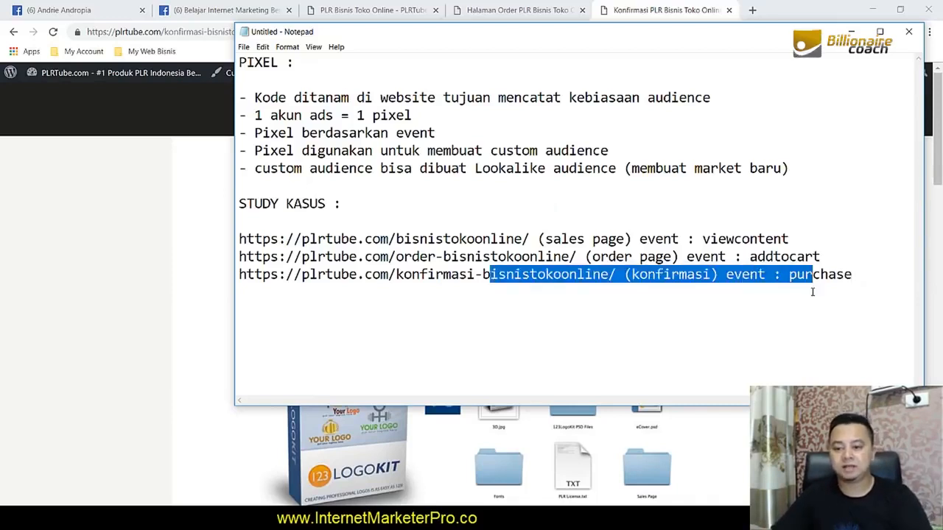
left_click(800, 300)
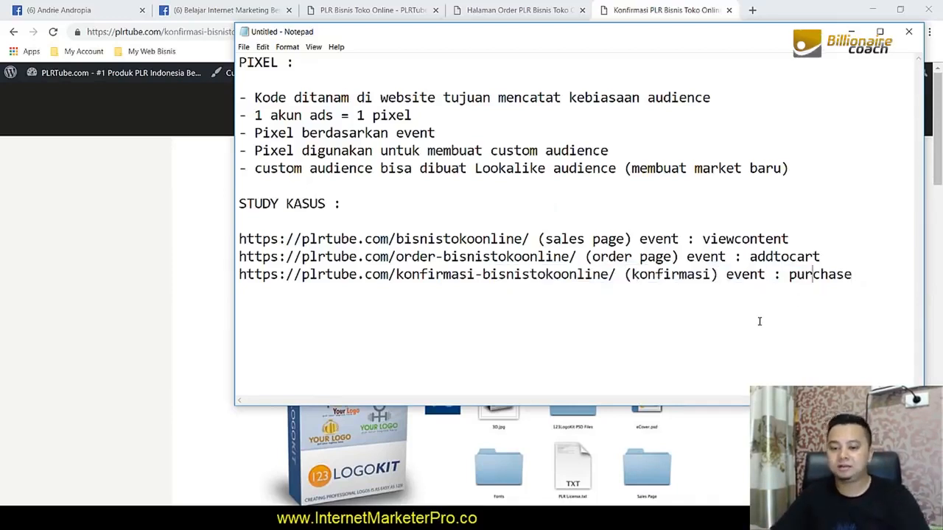
left_click_drag(234, 212, 134, 215)
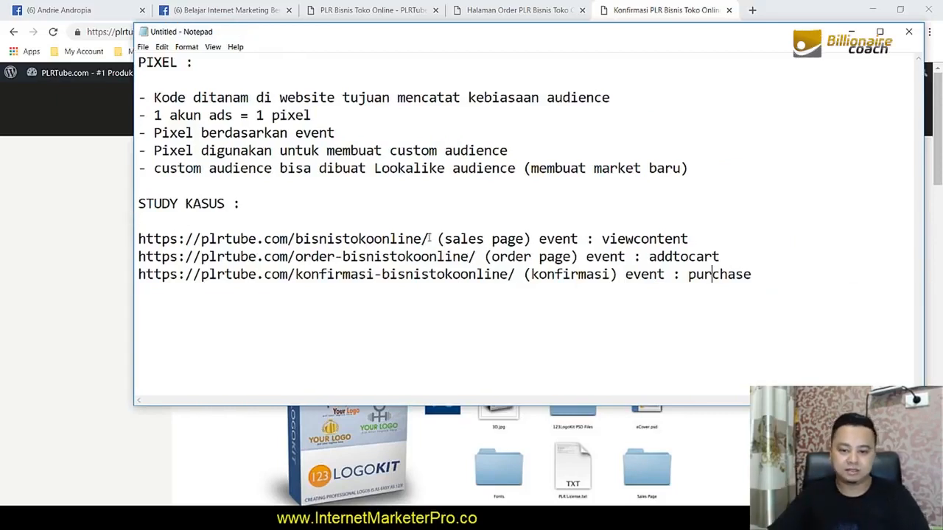
left_click_drag(398, 238, 508, 240)
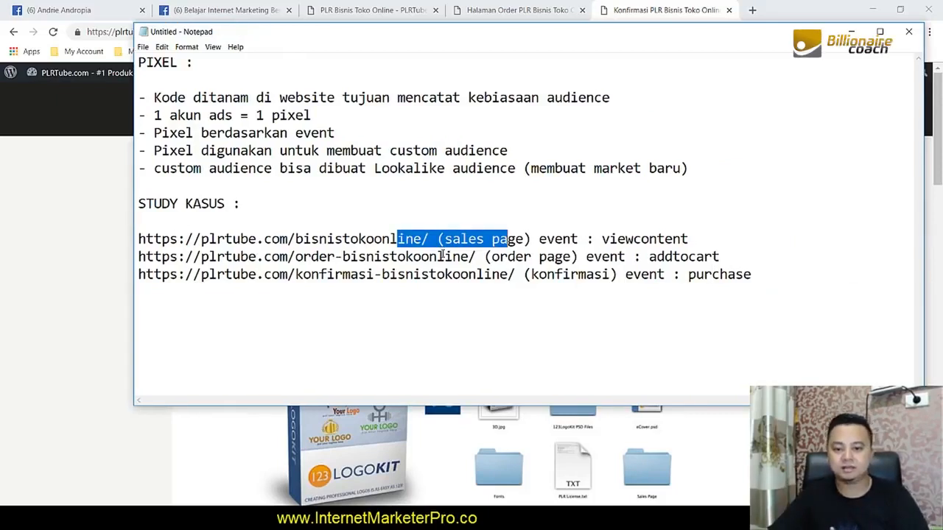
Step: Walk through the funnel in the browser, from the sales page via its order link to the order and confirmation pages, and return to the sales page
left_click(64, 265)
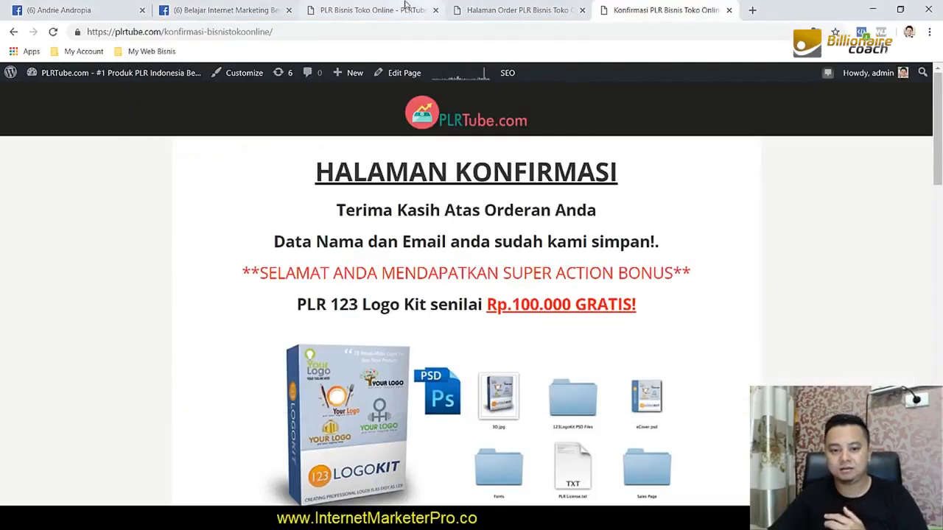
left_click(368, 10)
scroll(442, 295, "down", 1)
scroll(516, 324, "up", 1)
left_click(590, 338)
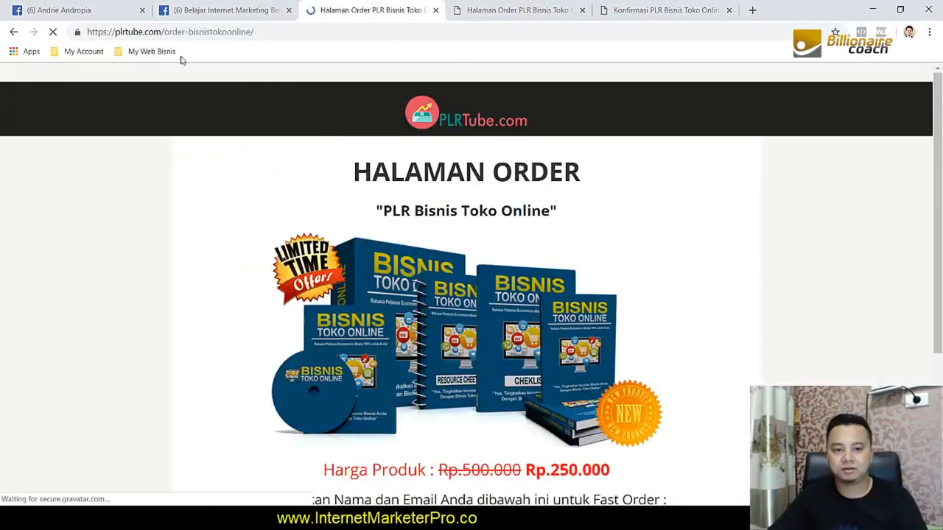
scroll(228, 105, "down", 5)
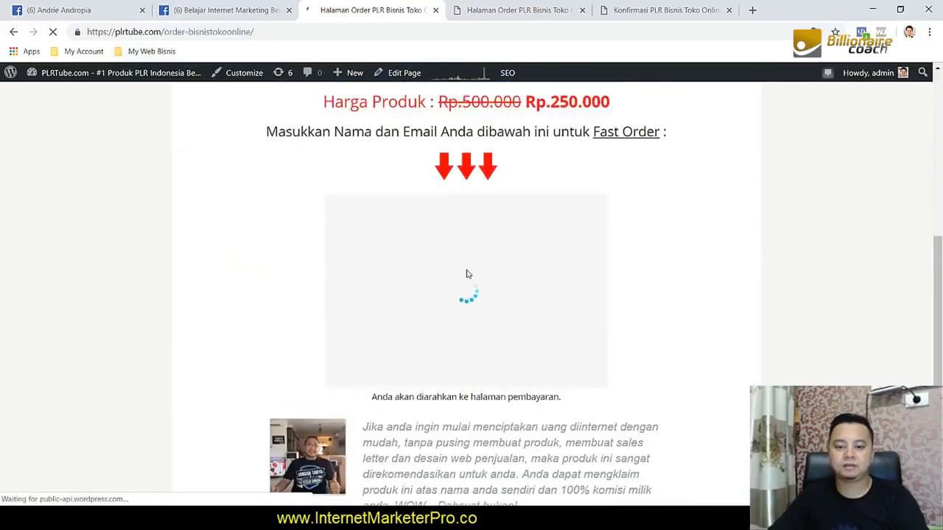
scroll(629, 220, "up", 2)
left_click(663, 9)
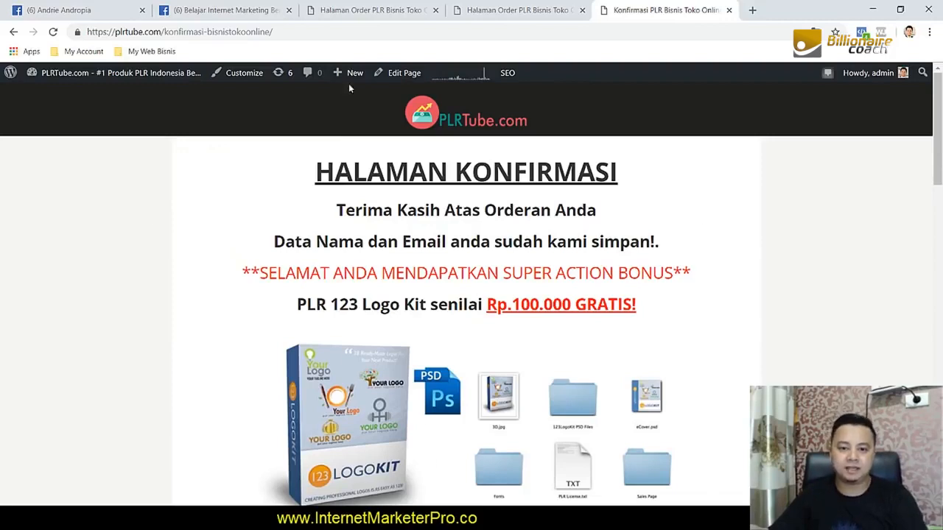
left_click(368, 10)
left_click(14, 31)
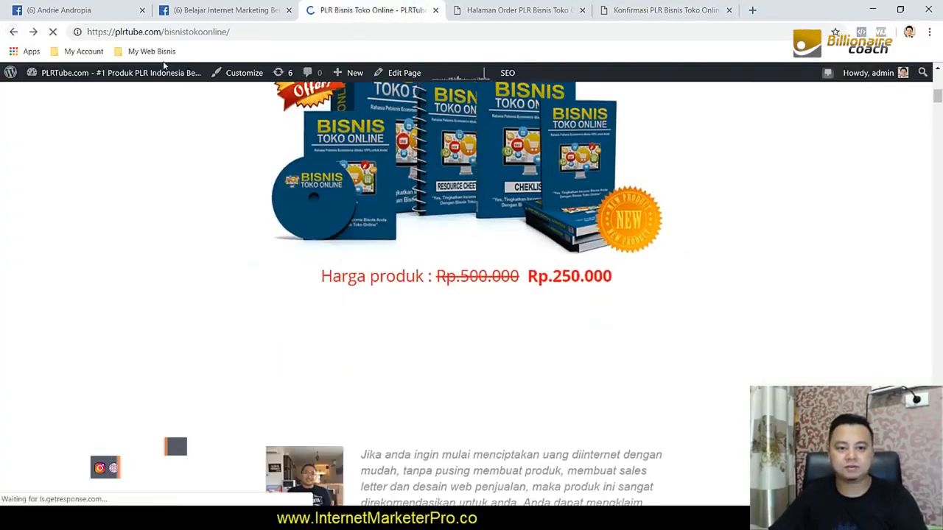
Step: Go from the Facebook group page to the full list of Business Manager businesses and open the Bisnis Online TV business
left_click(225, 10)
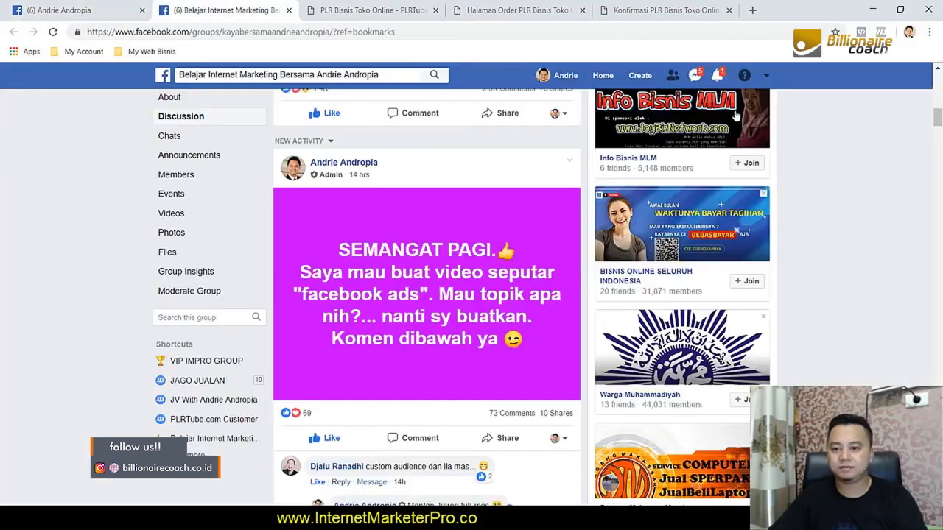
left_click(767, 76)
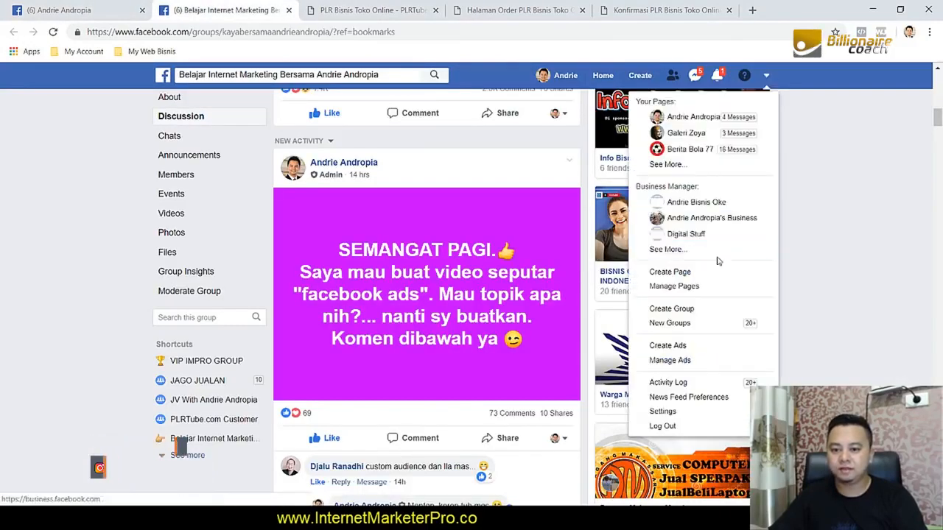
left_click(718, 259)
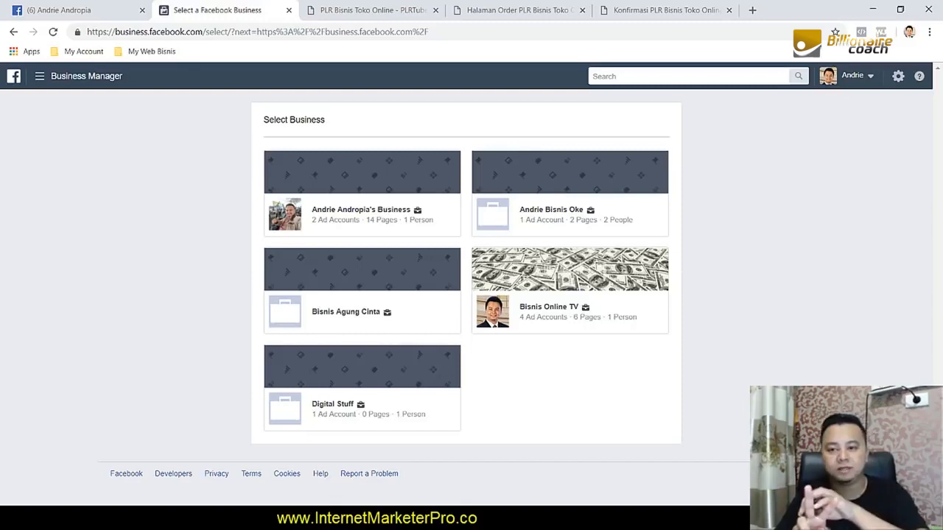
left_click(854, 75)
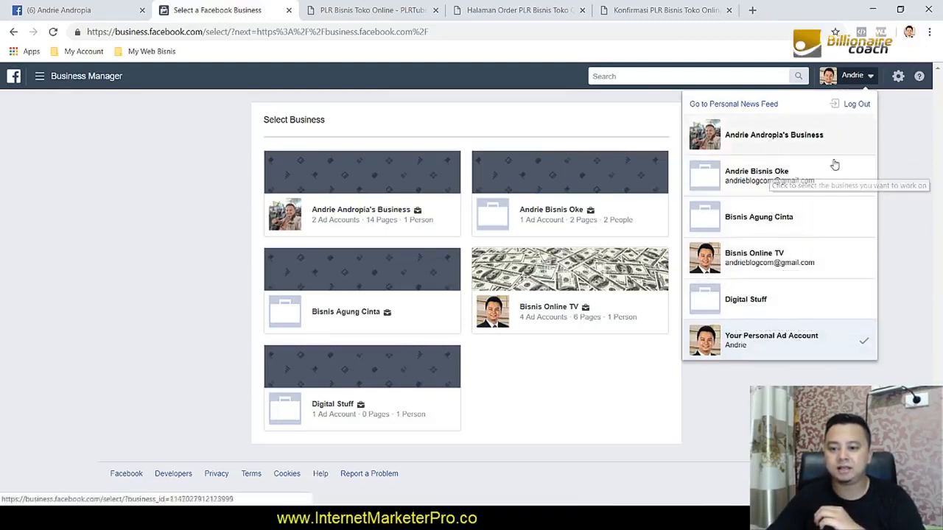
left_click(926, 232)
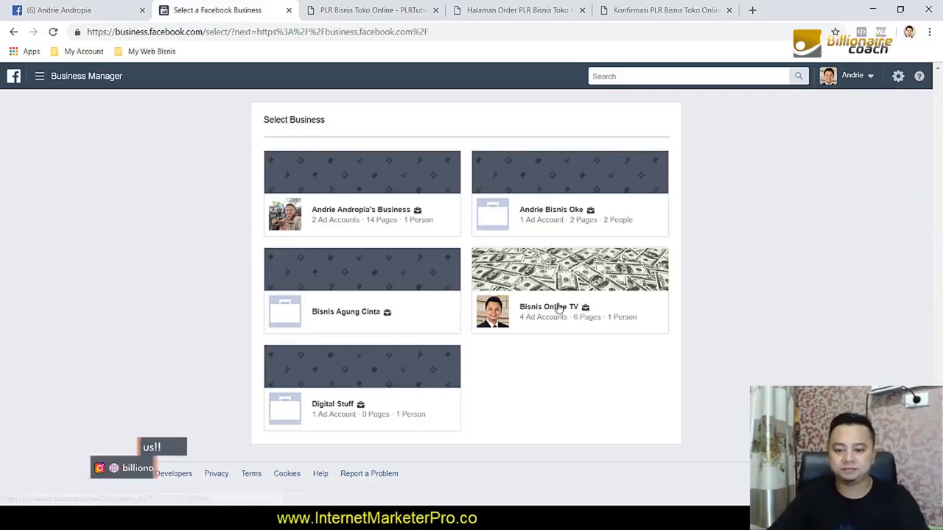
left_click(564, 310)
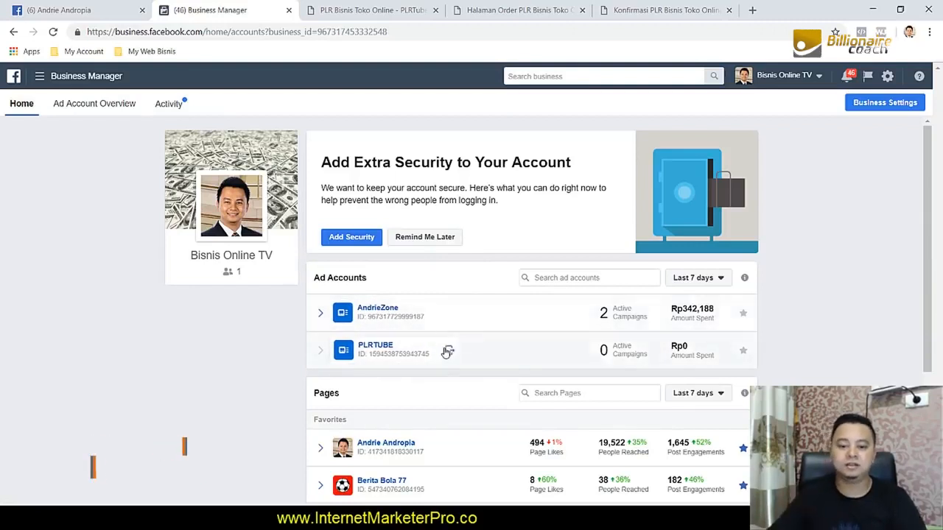
Step: Look over the business's ad accounts and pages, and open the AndrieZone ad account in Ads Manager
scroll(417, 241, "down", 2)
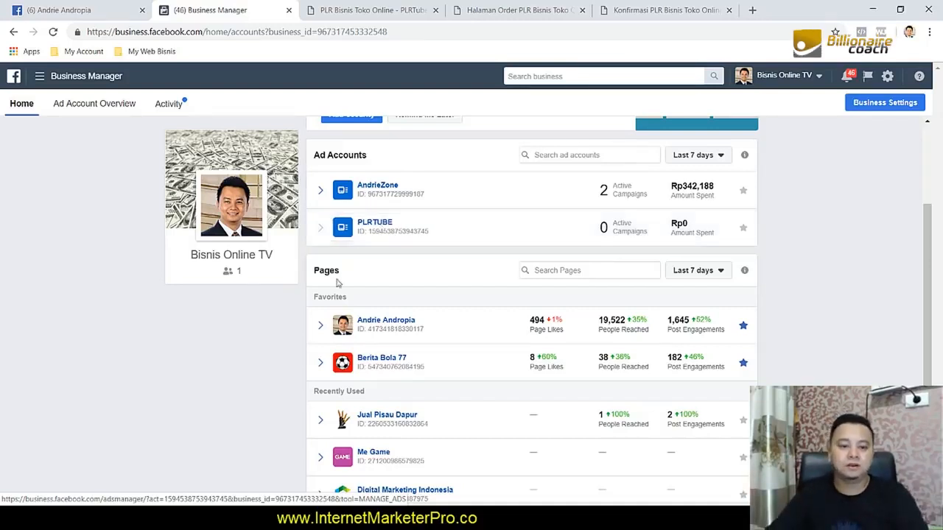
scroll(361, 291, "up", 2)
scroll(259, 347, "down", 1)
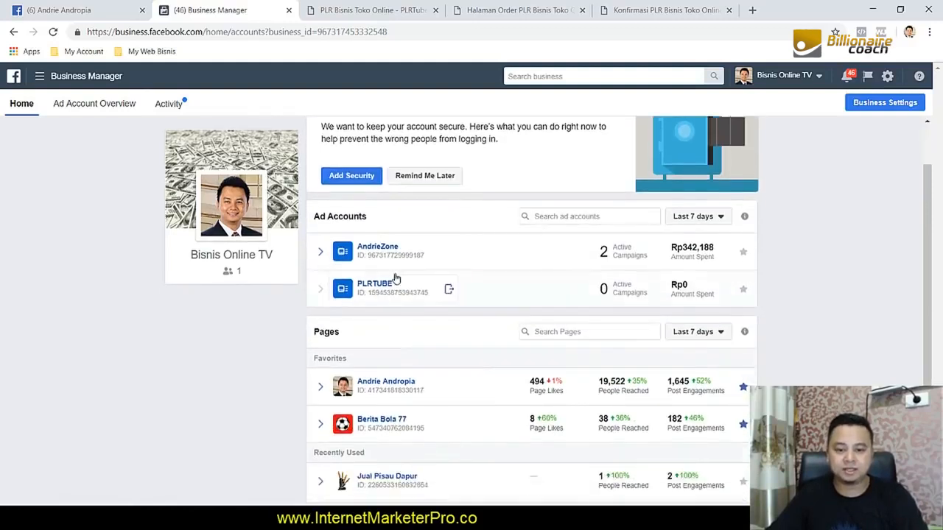
left_click(448, 253)
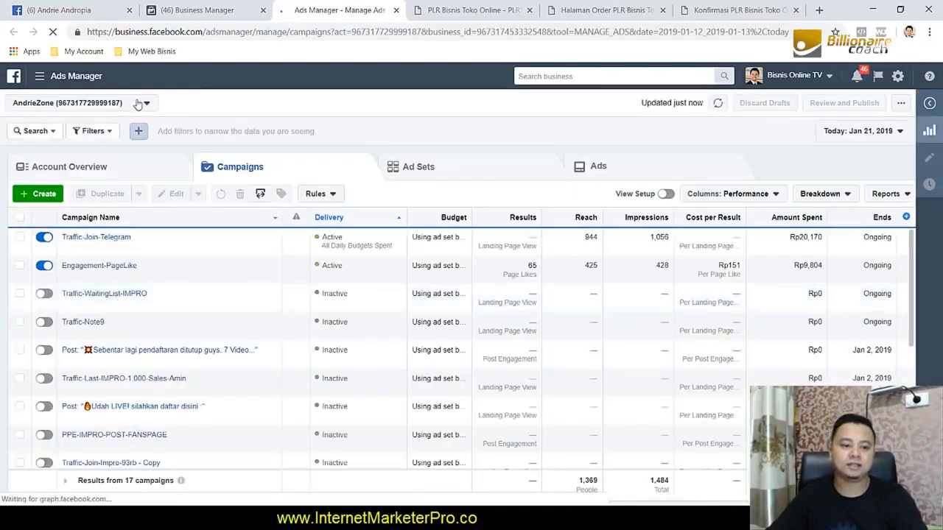
Step: Open the Pixels page of Events Manager for the AndrieZone ad account
left_click(67, 78)
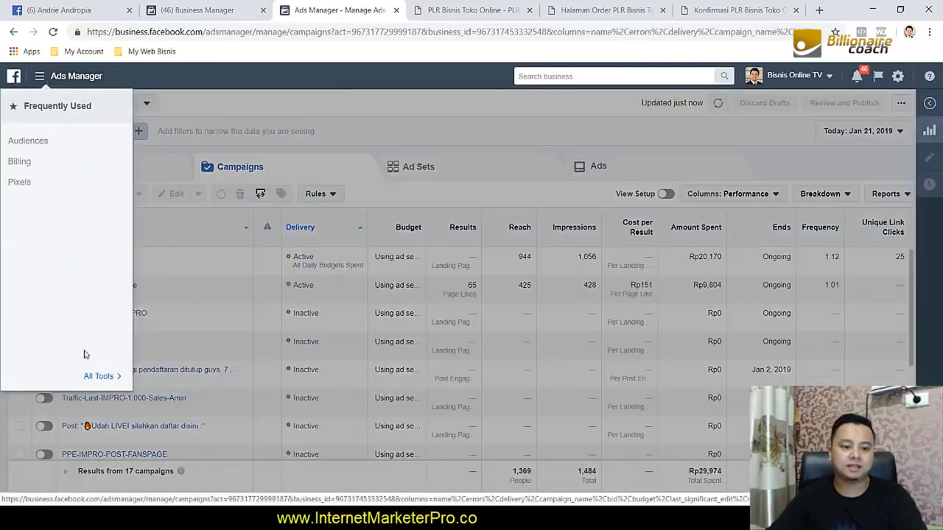
left_click(99, 376)
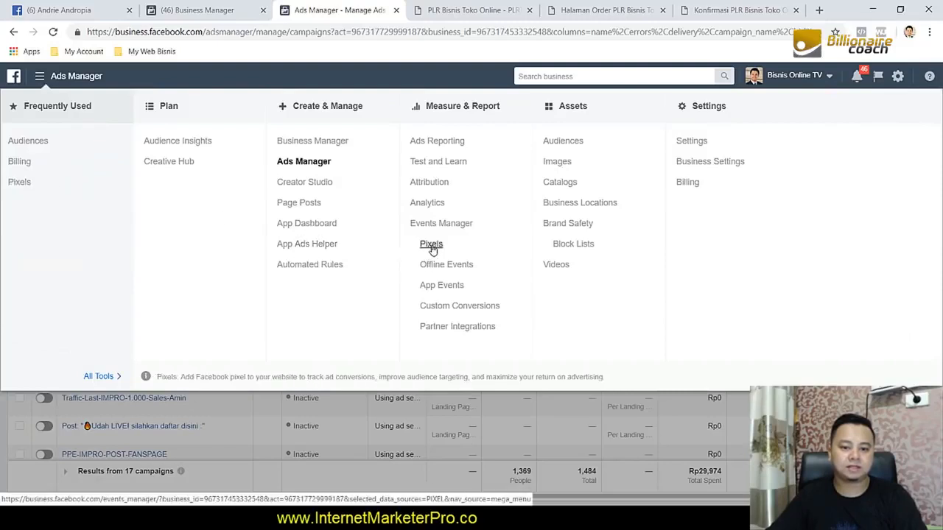
left_click(101, 193)
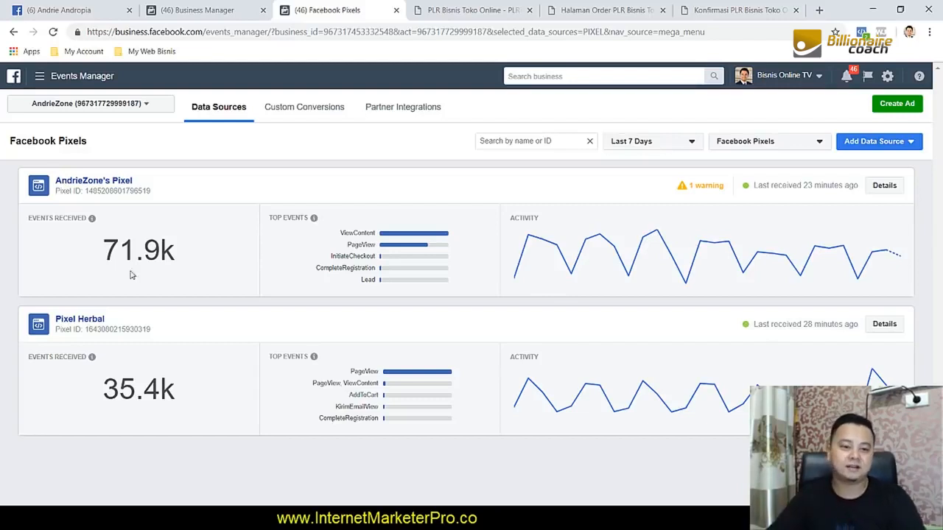
Step: Look at the PLRTUBE ad account's pixel and switch back to the AndrieZone account
left_click(96, 110)
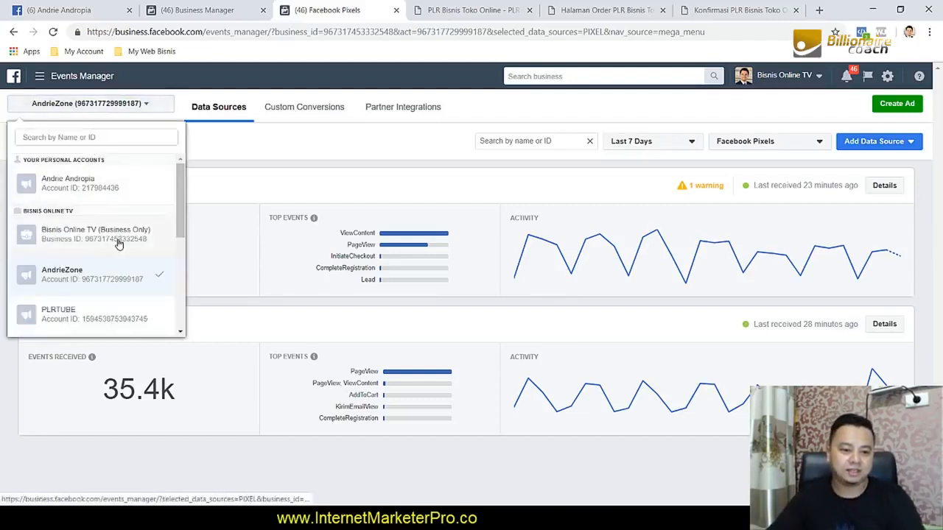
left_click(96, 321)
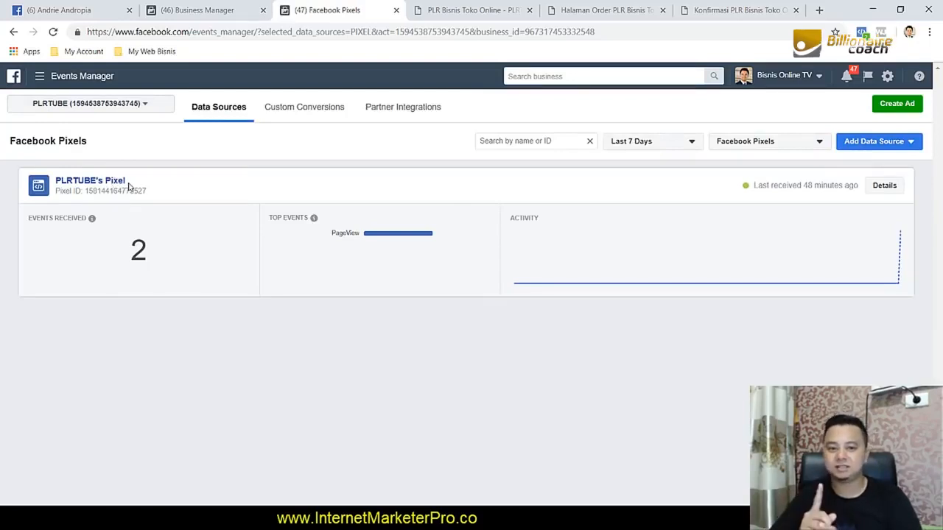
left_click(94, 103)
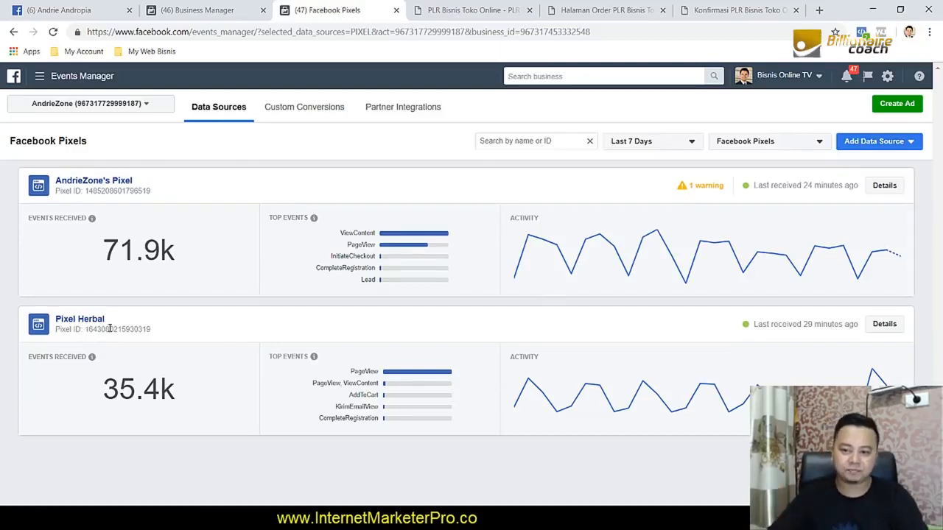
Step: Open AndrieZone's Pixel, and review the sales, order and confirmation page lines in the Notepad notes before returning to the browser
left_click(124, 182)
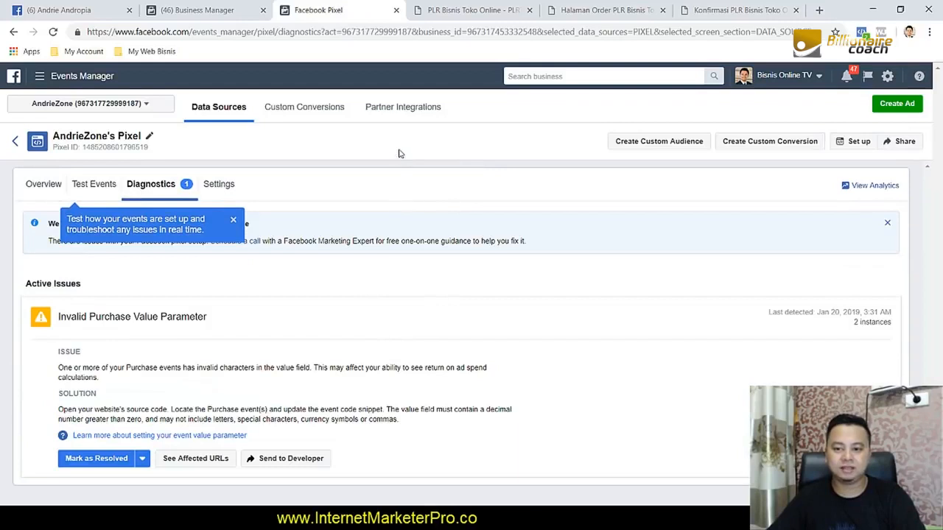
left_click(320, 519)
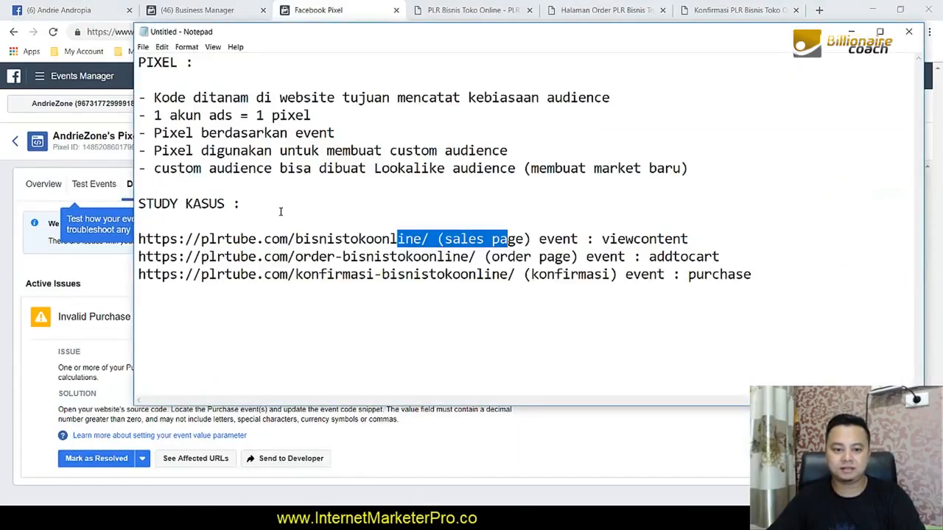
left_click(443, 240)
left_click_drag(491, 257, 556, 257)
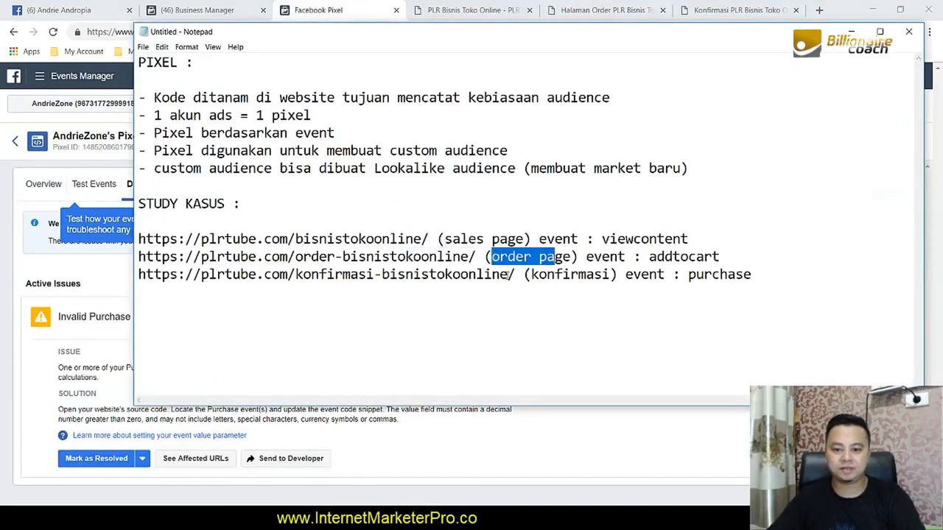
left_click_drag(484, 275, 531, 276)
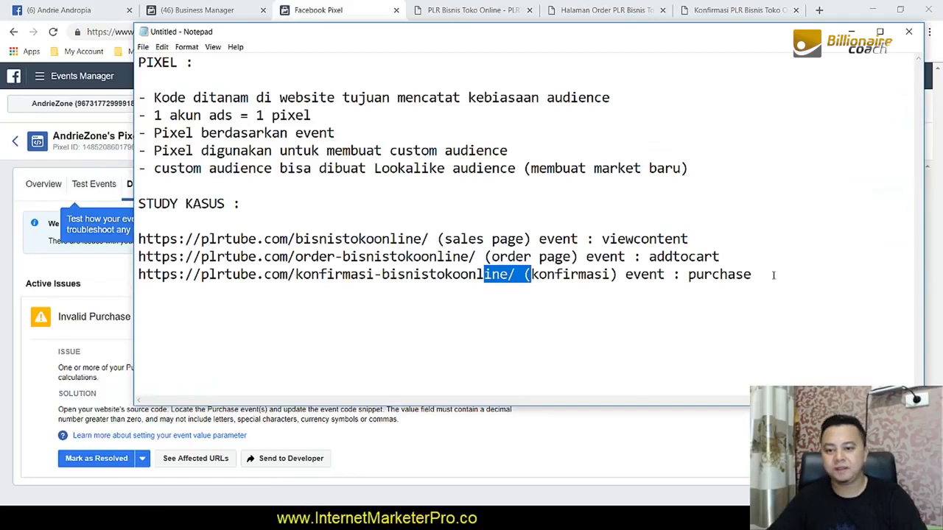
left_click(359, 11)
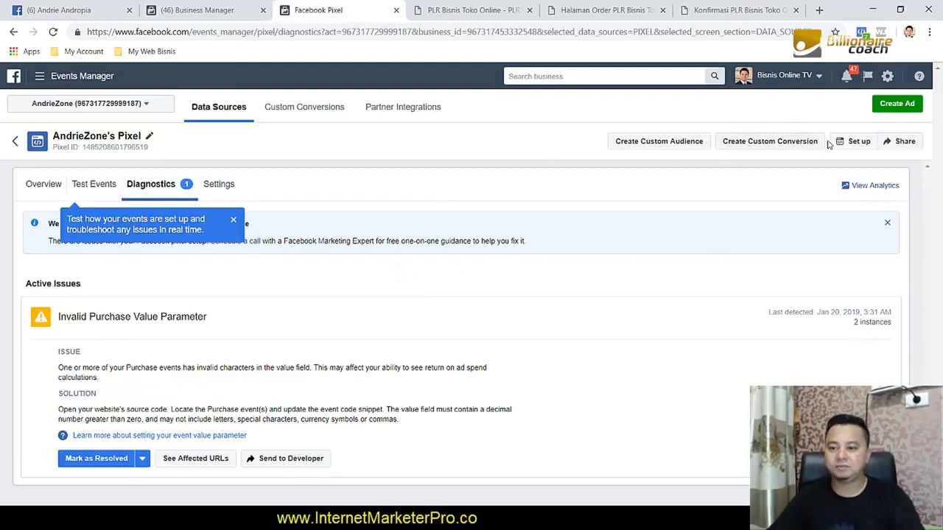
Step: Set up AndrieZone's Pixel with the manual code installation method and copy the entire pixel code
left_click(854, 142)
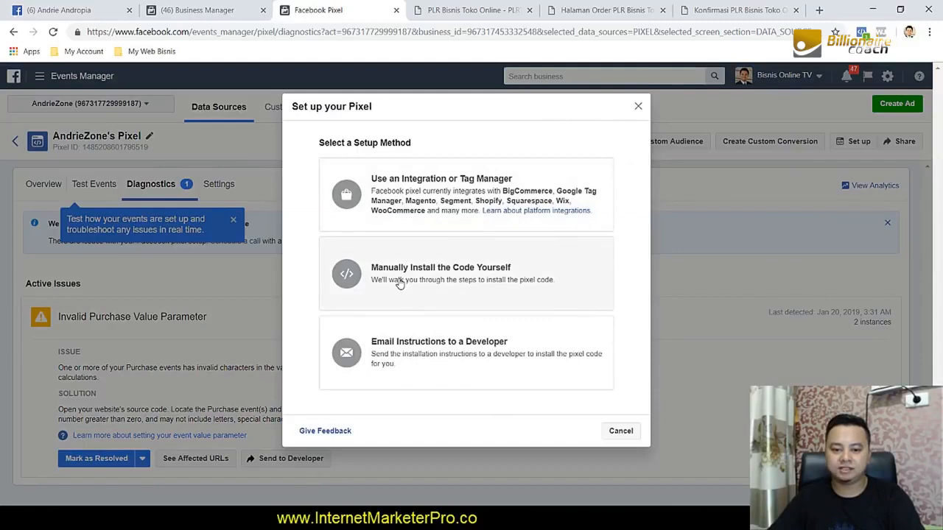
left_click(399, 283)
scroll(515, 163, "down", 3)
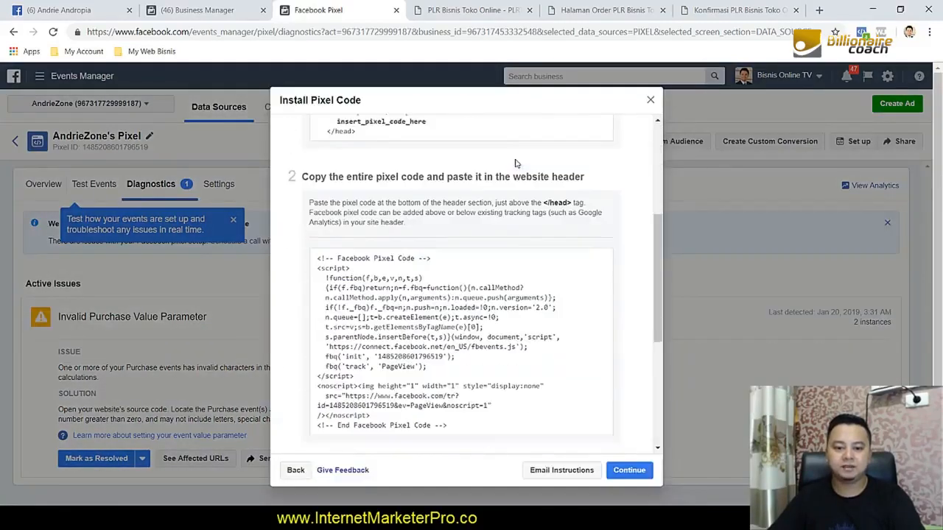
left_click(375, 399)
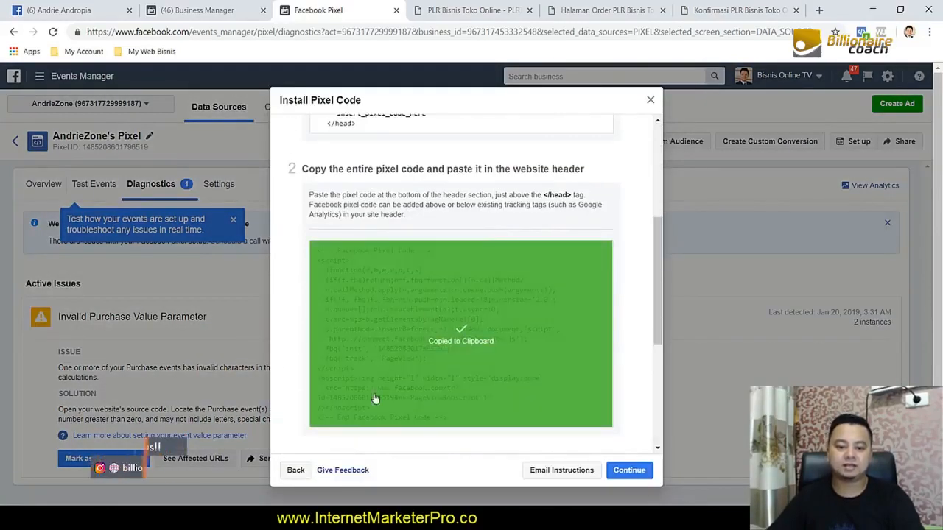
Step: Paste the Facebook Pixel code into the Notepad notes below the confirmation page line
key("alt+Tab")
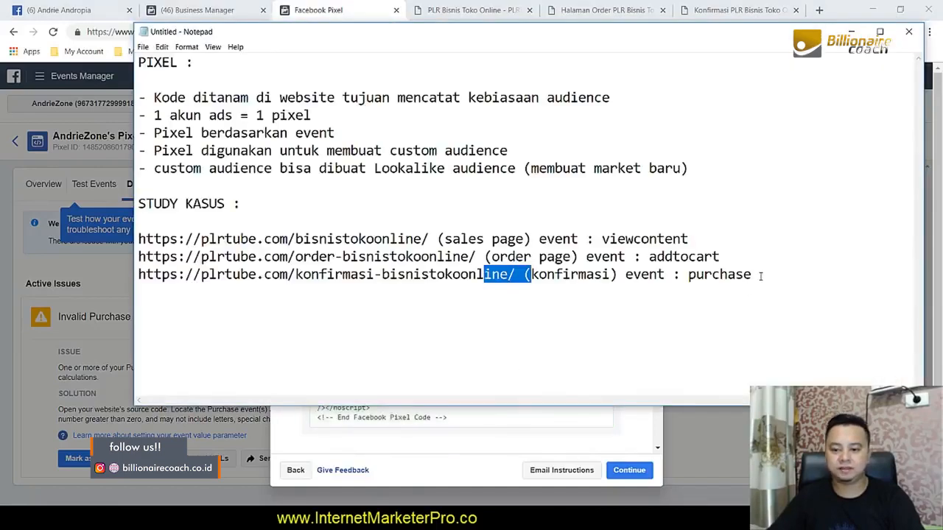
left_click(761, 276)
key("Return")
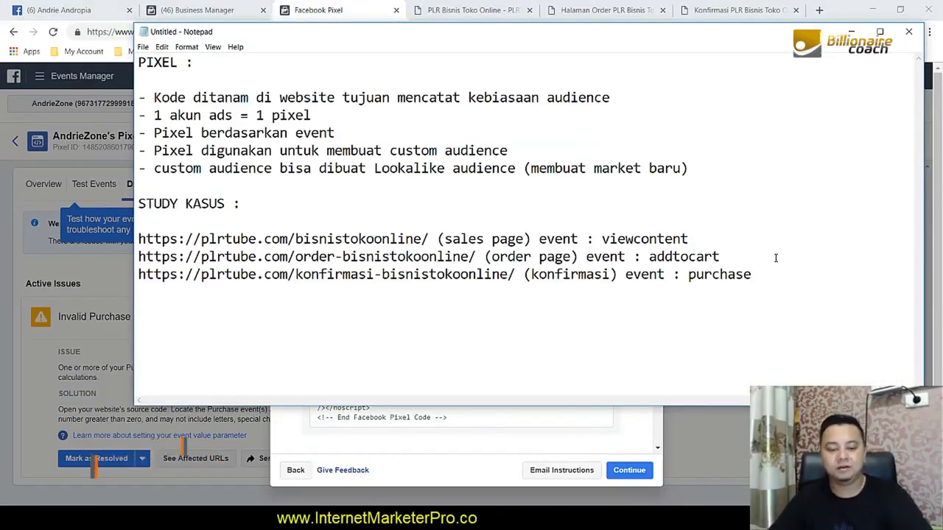
key("ctrl+v")
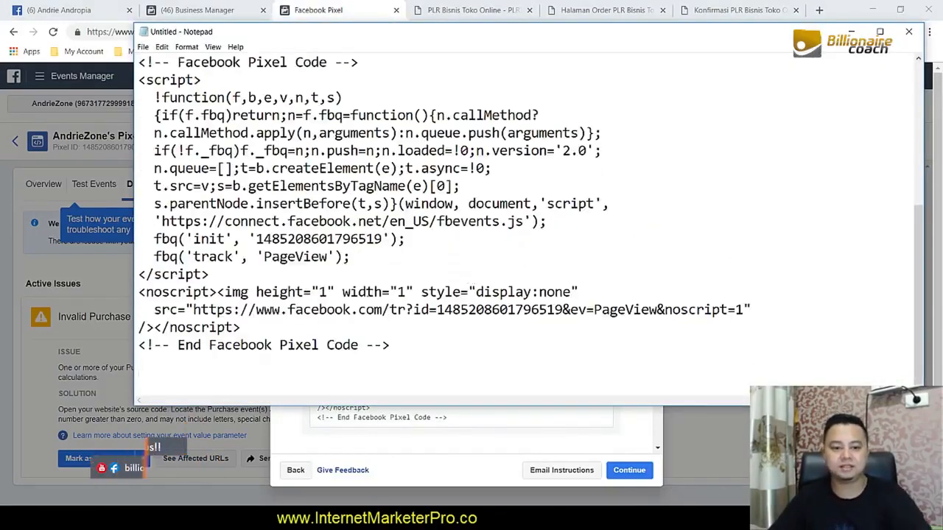
scroll(369, 311, "up", 2)
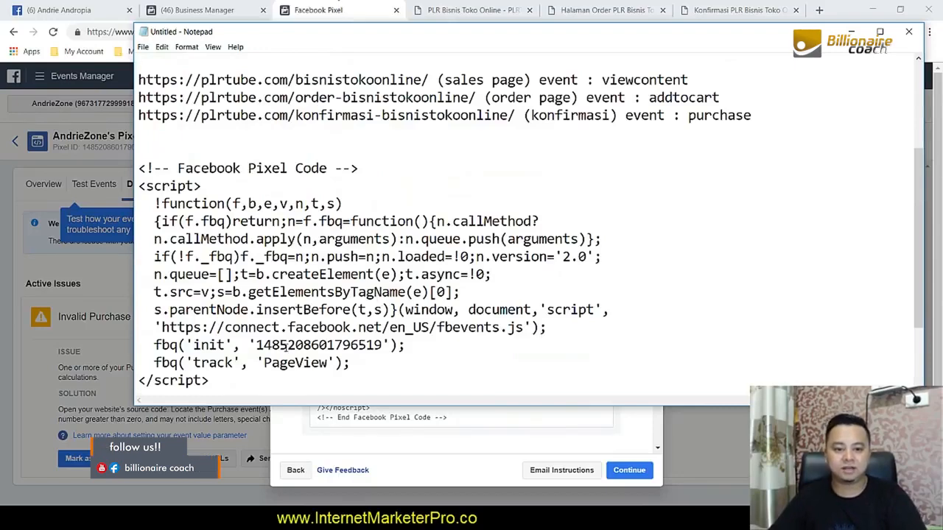
Step: Go back to the browser's pixel installation, proceed to adding events, and copy the View Content event code for page load
left_click(329, 6)
scroll(500, 269, "up", 3)
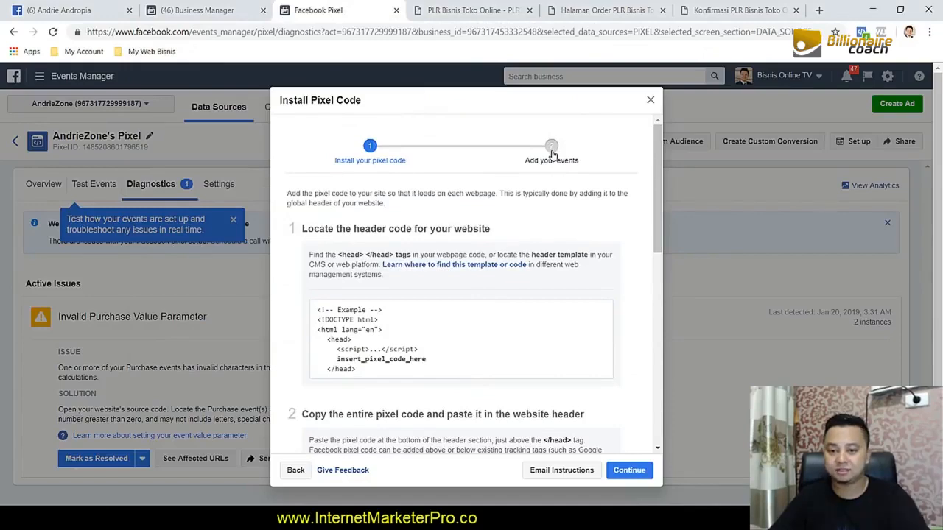
left_click(552, 149)
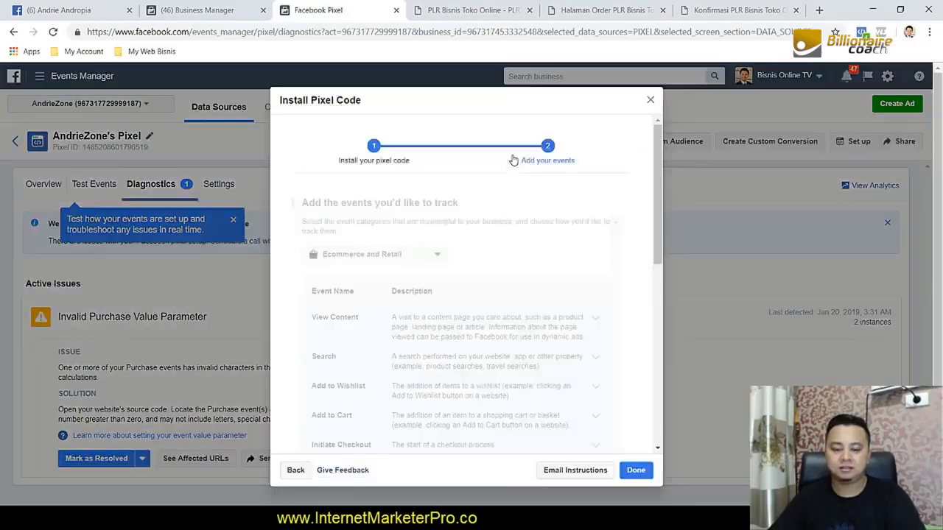
scroll(516, 187, "down", 1)
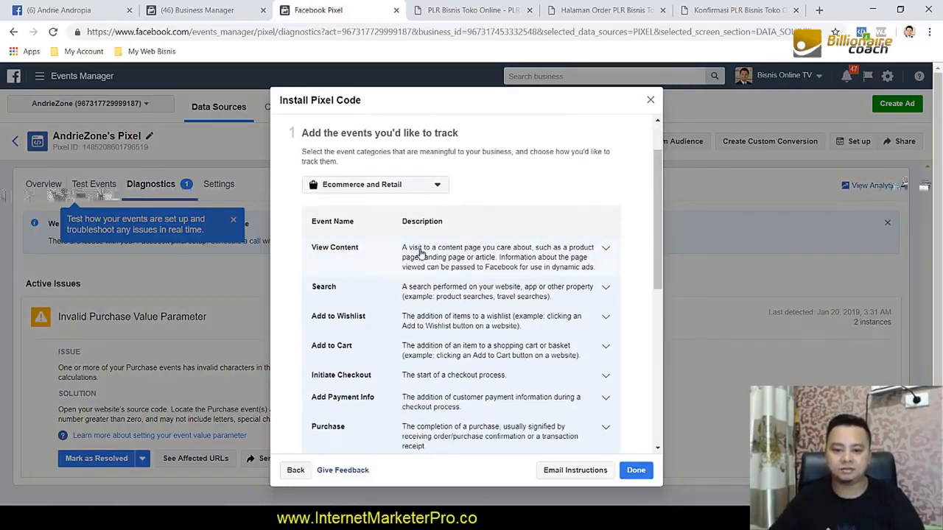
left_click(486, 256)
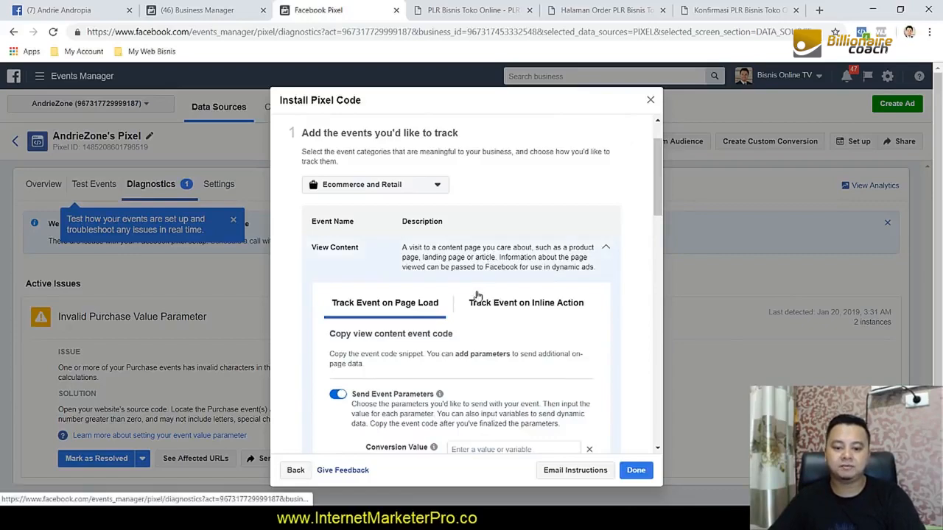
left_click_drag(658, 202, 657, 286)
left_click(460, 274)
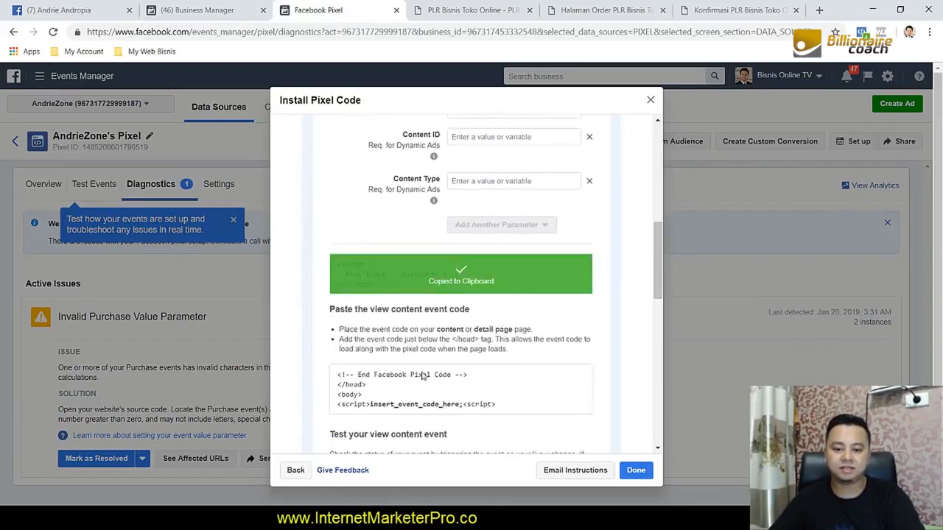
Step: Paste the ViewContent event script into Notepad below the end of the Facebook Pixel code
key("alt+Tab")
scroll(472, 332, "down", 2)
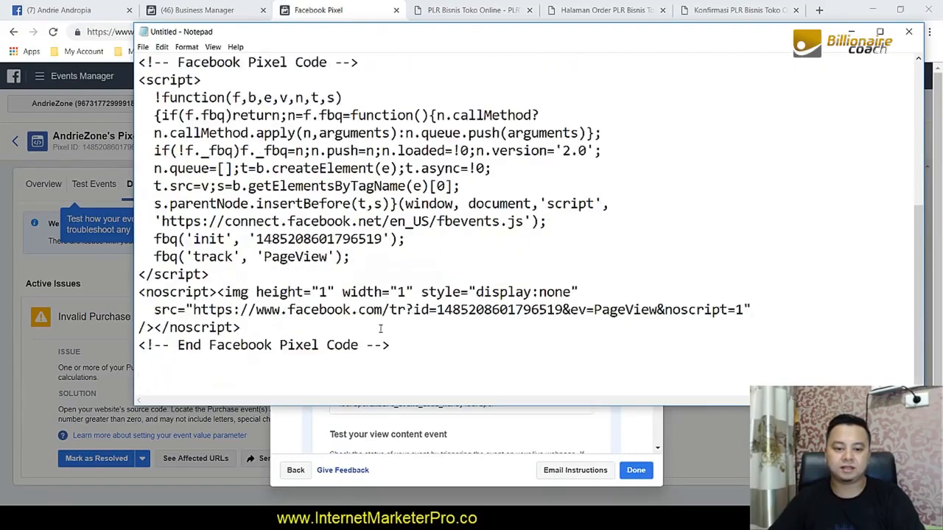
key("Return")
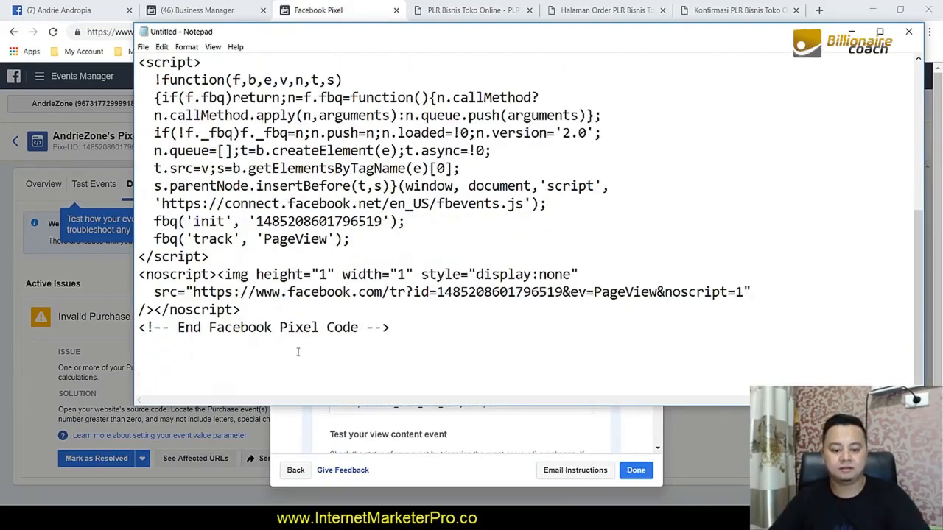
key("ctrl+v")
Step: Copy the ViewContent track line onto a new line below the PageView track line, and remove the separate event script
left_click_drag(399, 350, 130, 340)
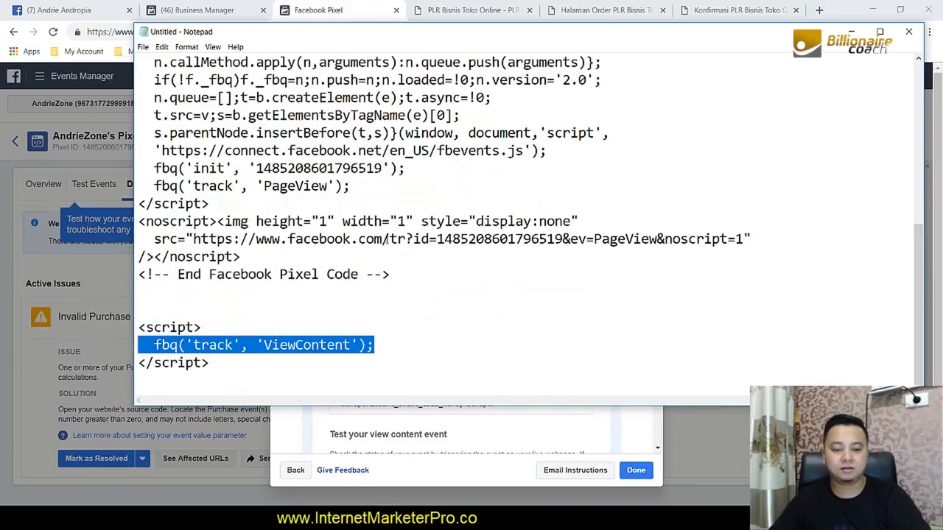
left_click(371, 185)
key("Return")
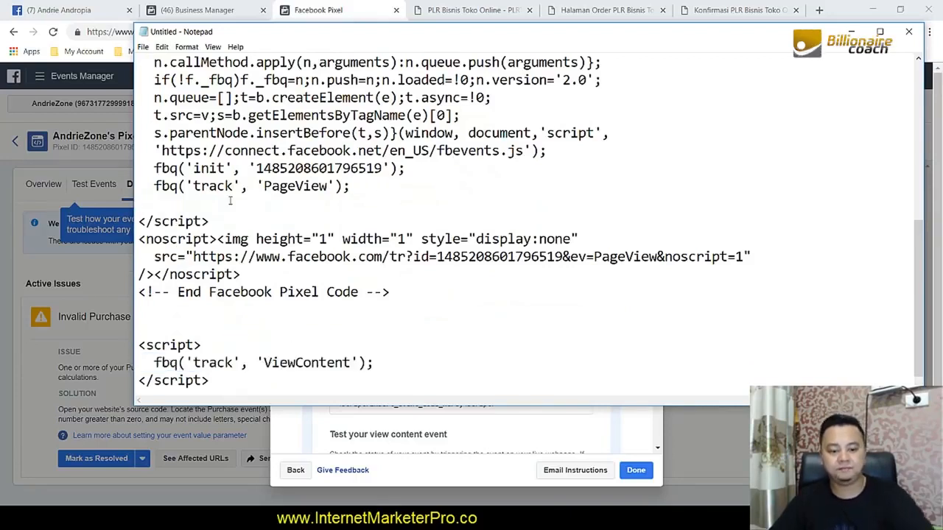
key("ctrl+v")
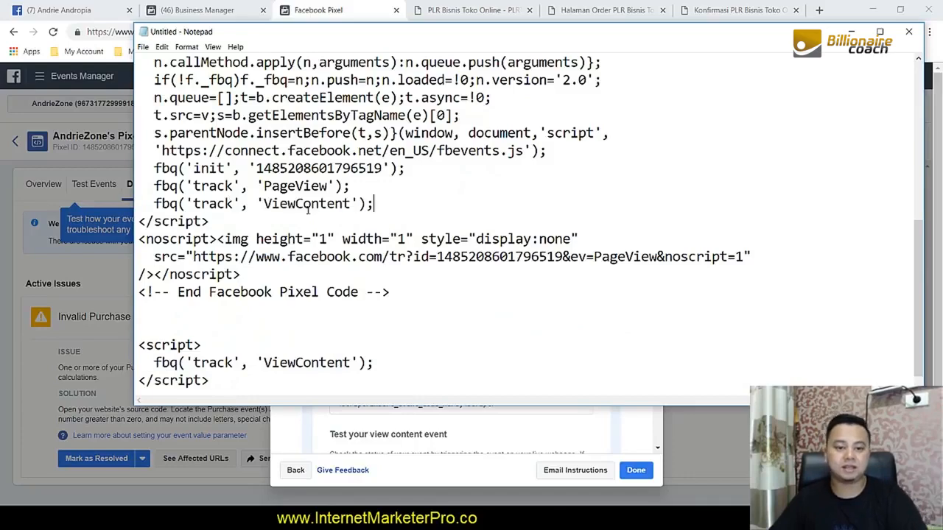
left_click_drag(228, 334, 243, 386)
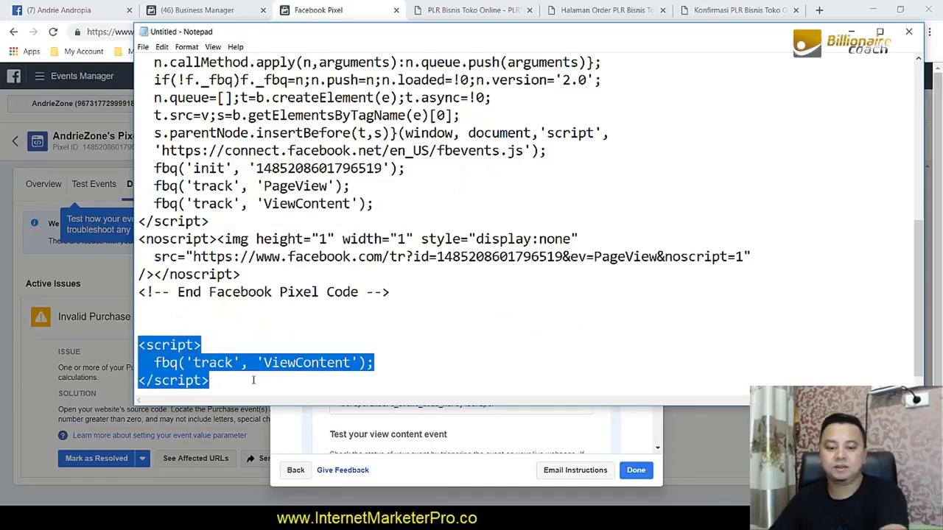
Step: Copy the whole Facebook Pixel code block, including the ViewContent line, from its opening comment to its end comment
scroll(212, 240, "up", 3)
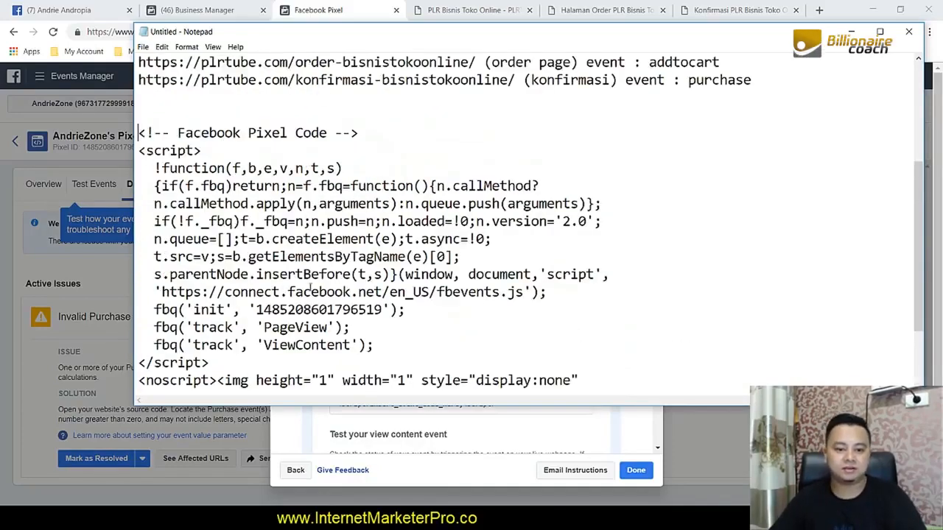
scroll(311, 287, "down", 1)
left_click(405, 384, "shift")
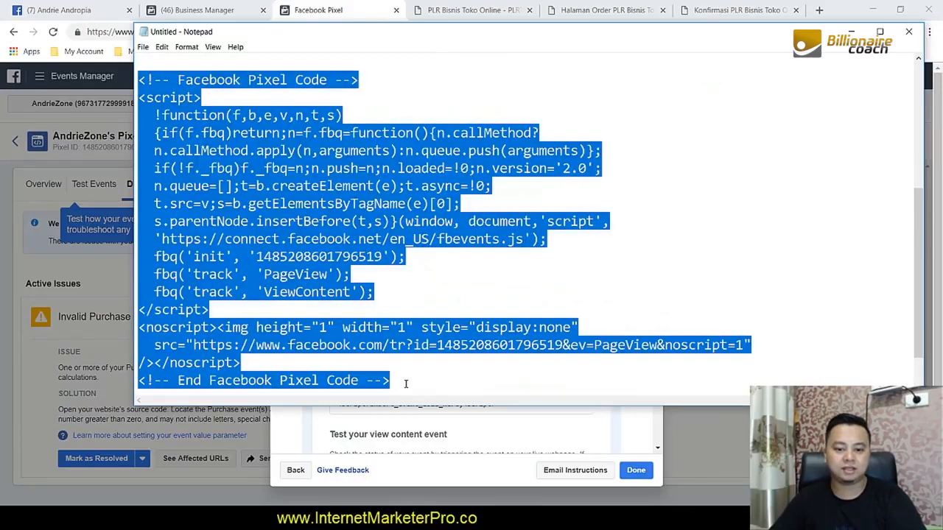
right_click(278, 188)
left_click(302, 224)
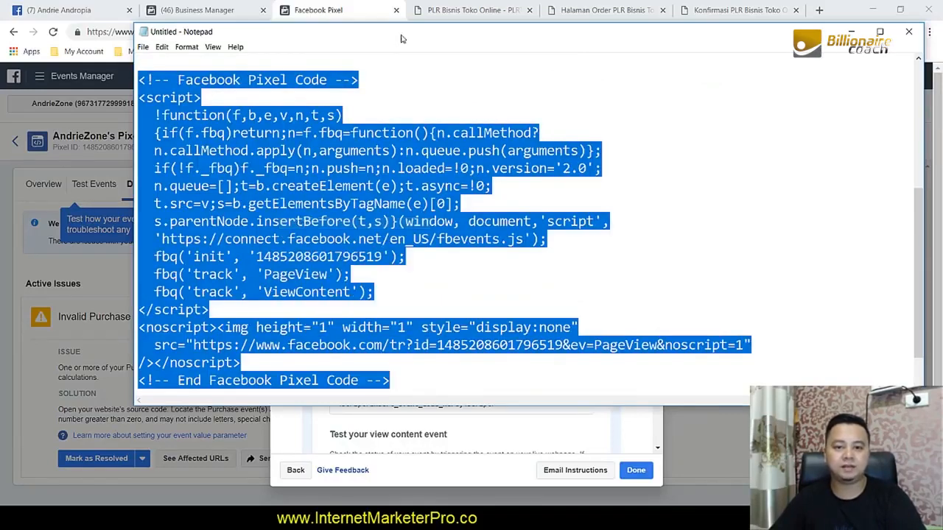
Step: Switch to the PLR Bisnis Toko Online sales page in the browser and open it for editing in WordPress
left_click(431, 12)
left_click(456, 10)
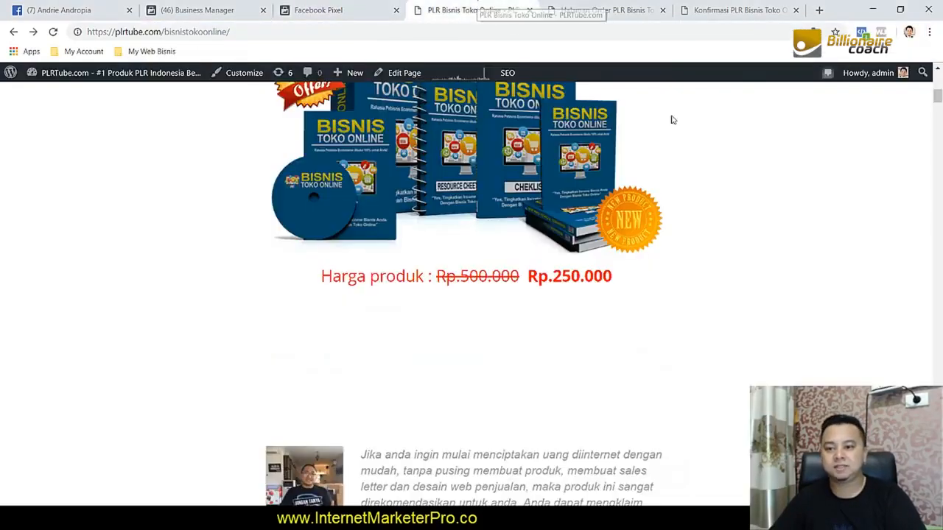
scroll(787, 173, "up", 7)
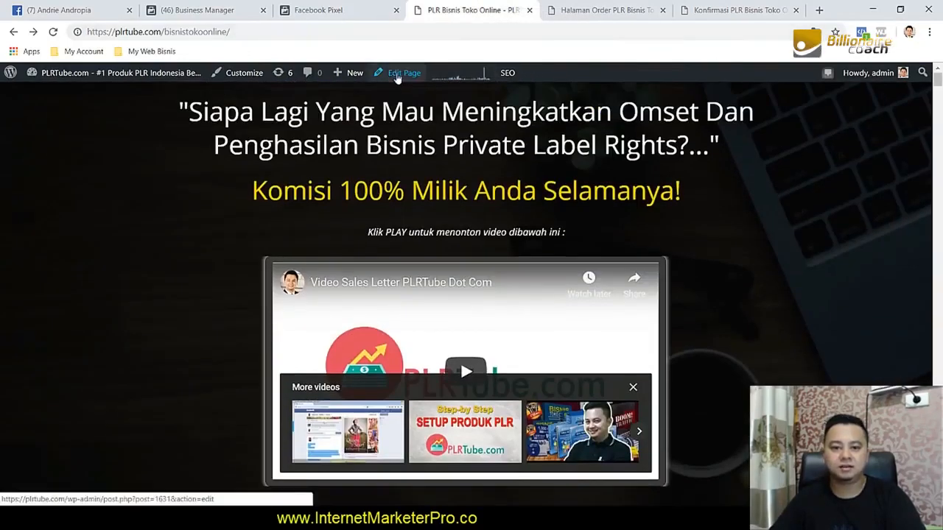
left_click(397, 75)
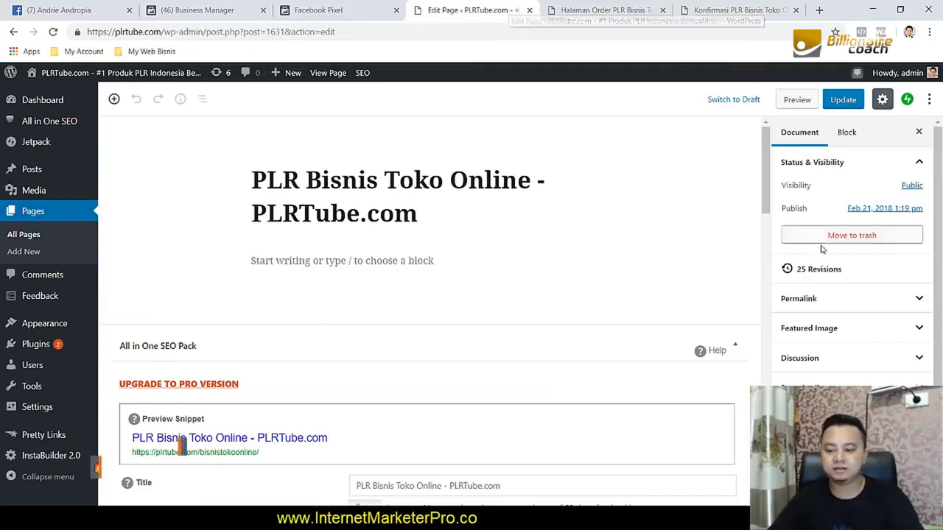
Step: Open the sales page in the InstaBuilder editor, show its Scripts/Codes settings and enlarge the Head Scripts box
scroll(833, 309, "down", 2)
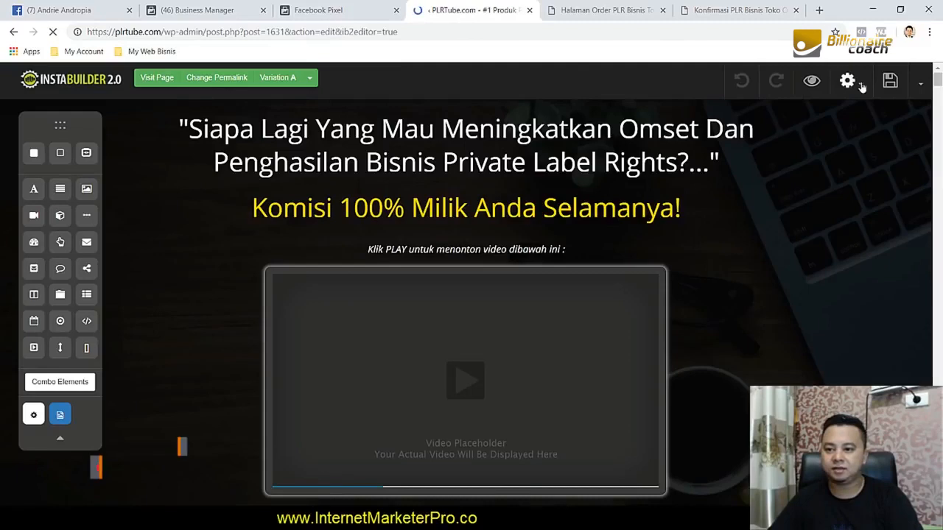
left_click(847, 81)
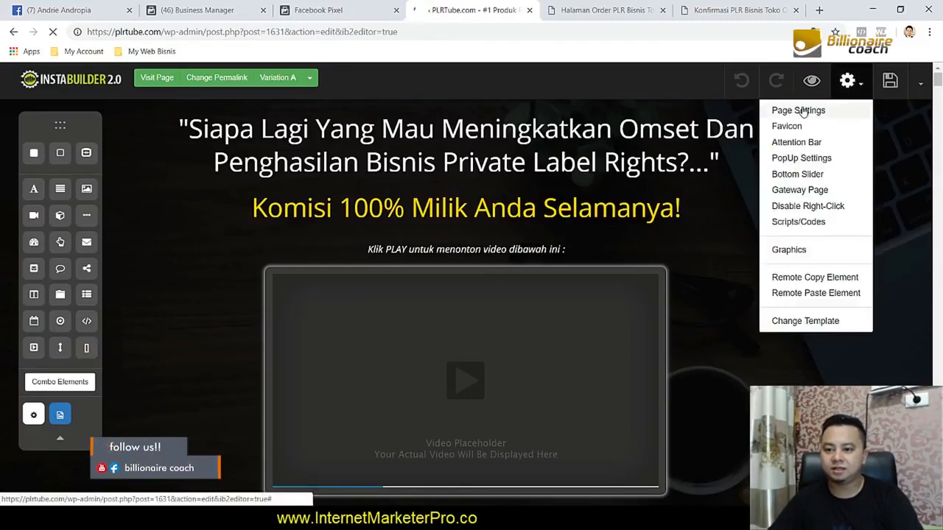
left_click(790, 222)
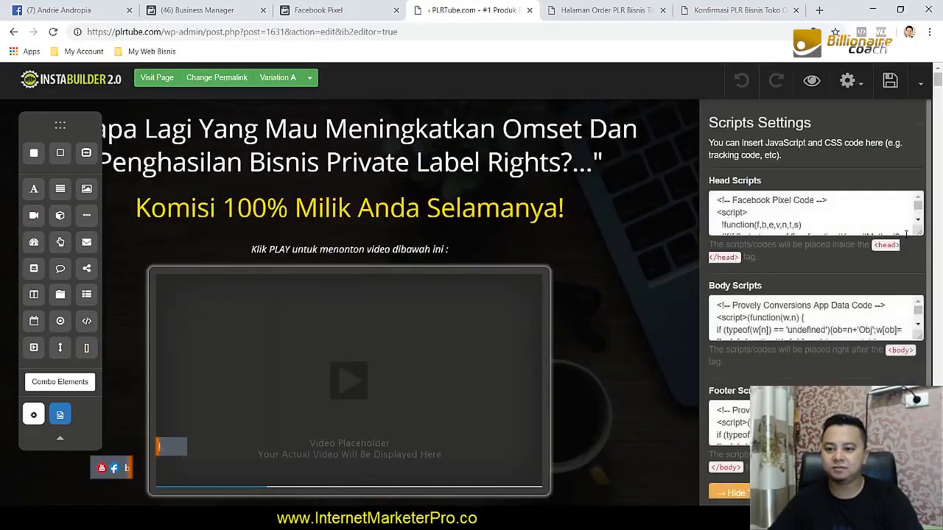
left_click(907, 234)
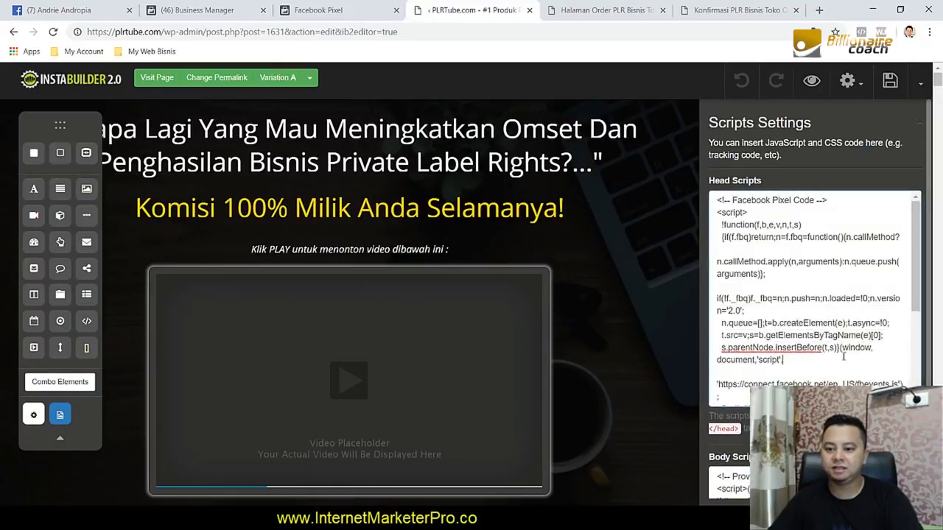
Step: Replace the sales page's entire Head Scripts content with the copied Facebook Pixel code containing the ViewContent event, and save the page
key("ctrl+a")
key("Delete")
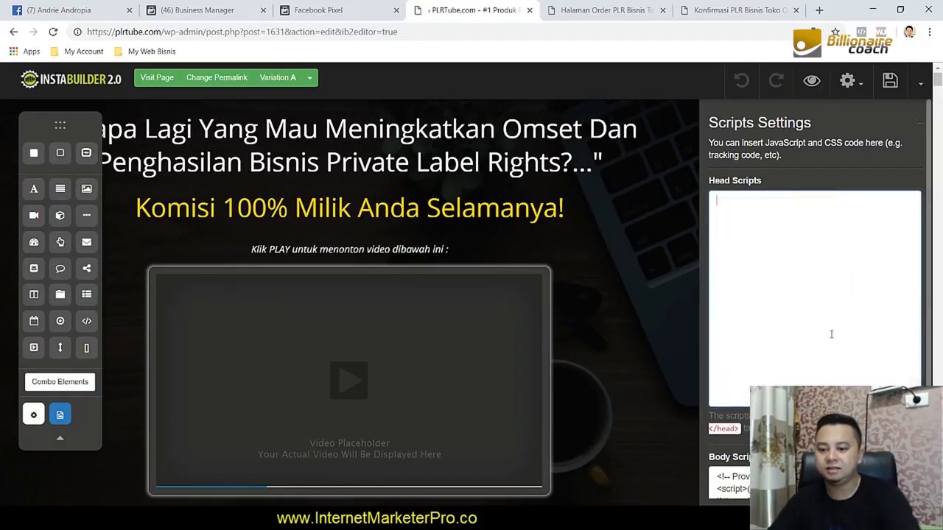
right_click(797, 240)
left_click(809, 325)
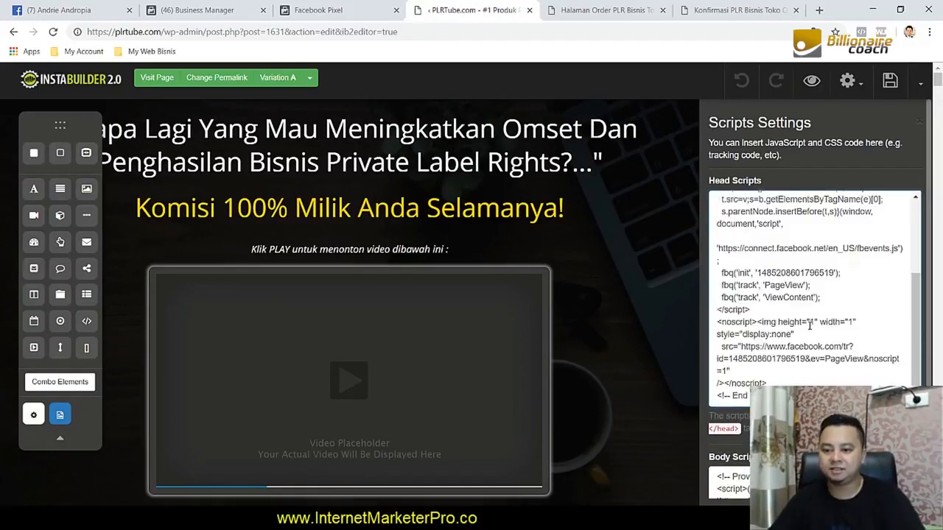
left_click(889, 83)
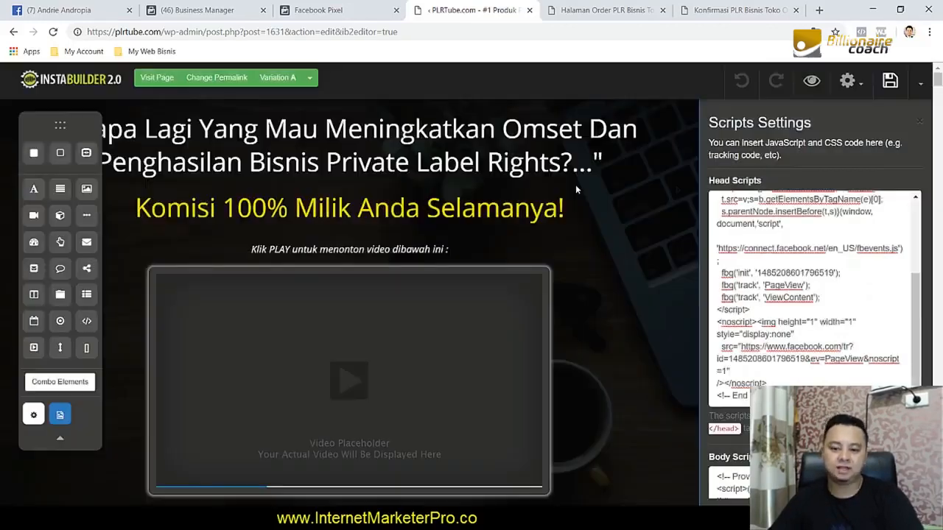
Step: Preview the sales page, inspect its pixel events with Facebook Pixel Helper, and switch to the order page
left_click(804, 79)
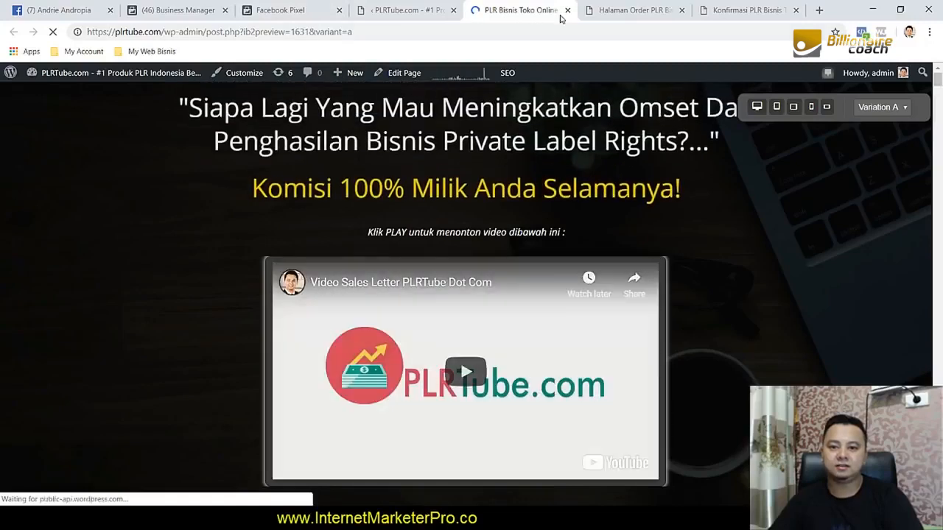
left_click(860, 32)
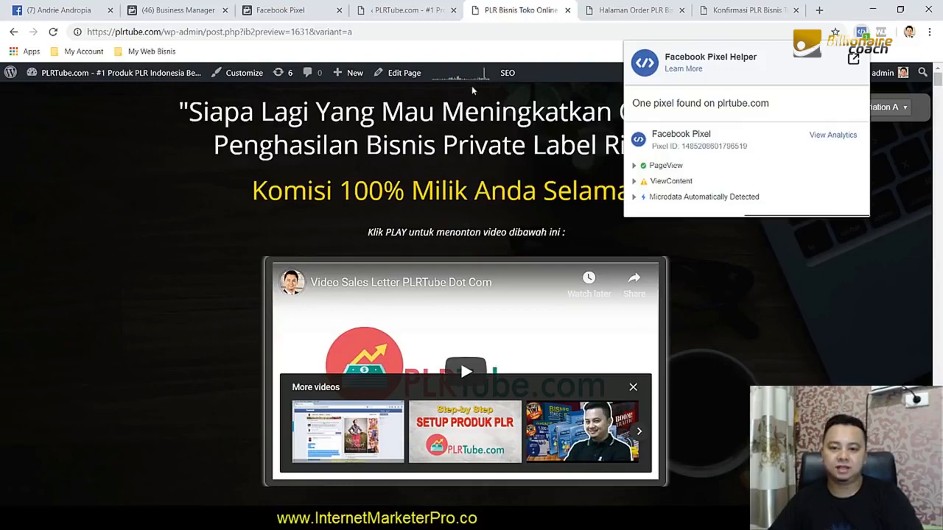
left_click(623, 8)
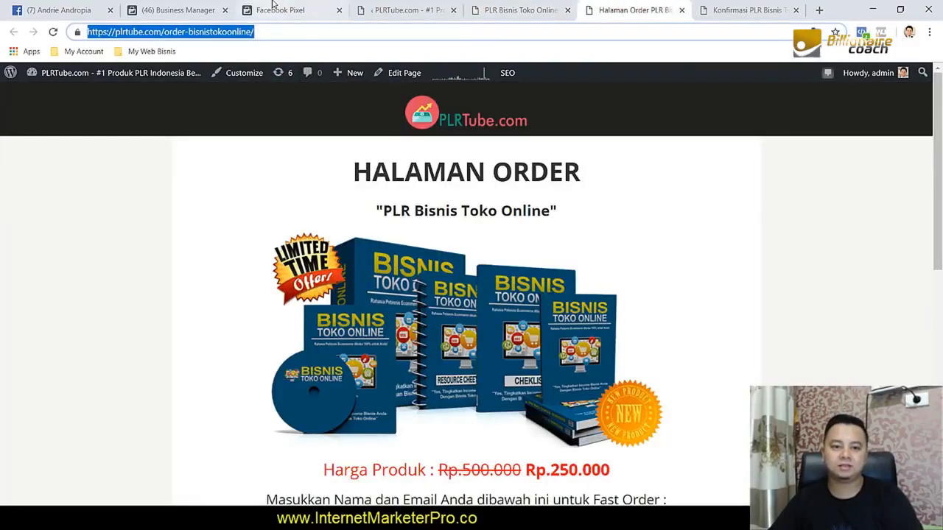
Step: Return to the Facebook Pixel event setup, collapse the View Content event and expand Add to Cart
left_click(273, 10)
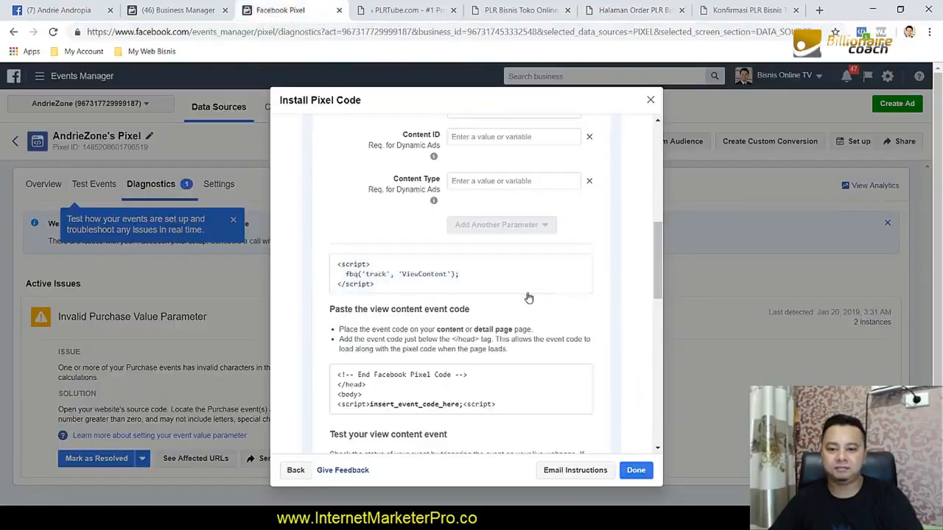
left_click_drag(655, 249, 661, 175)
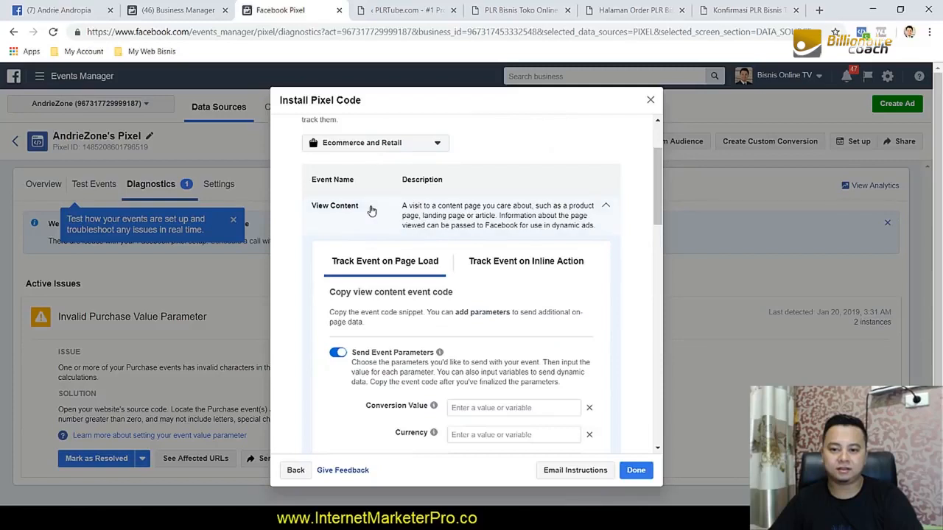
scroll(412, 206, "up", 2)
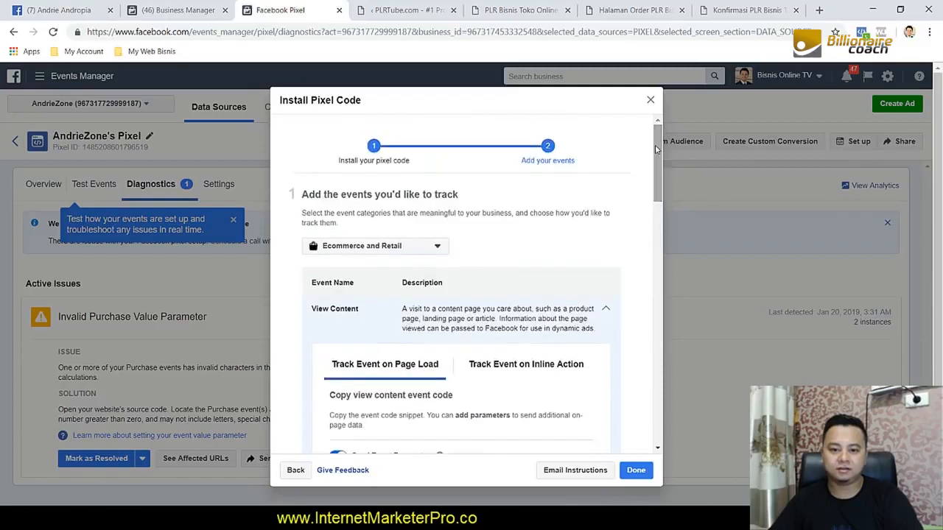
left_click(549, 151)
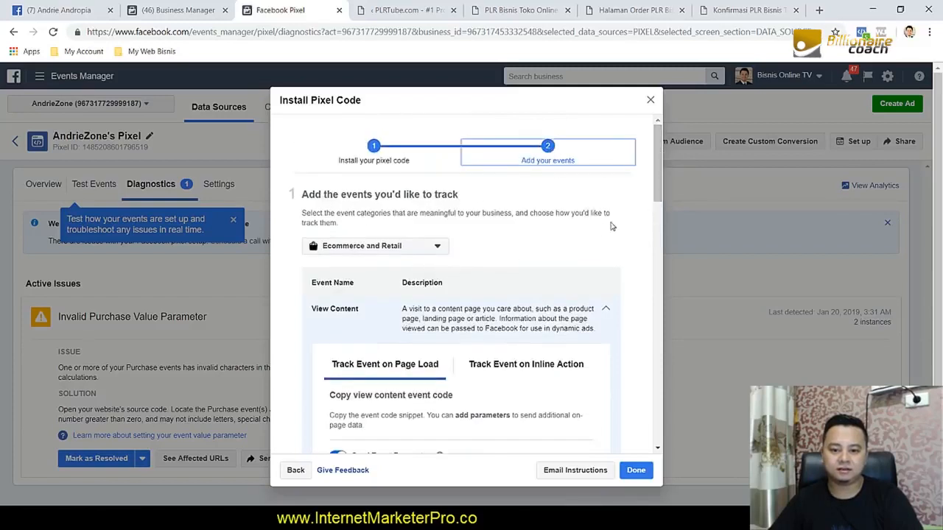
left_click(333, 312)
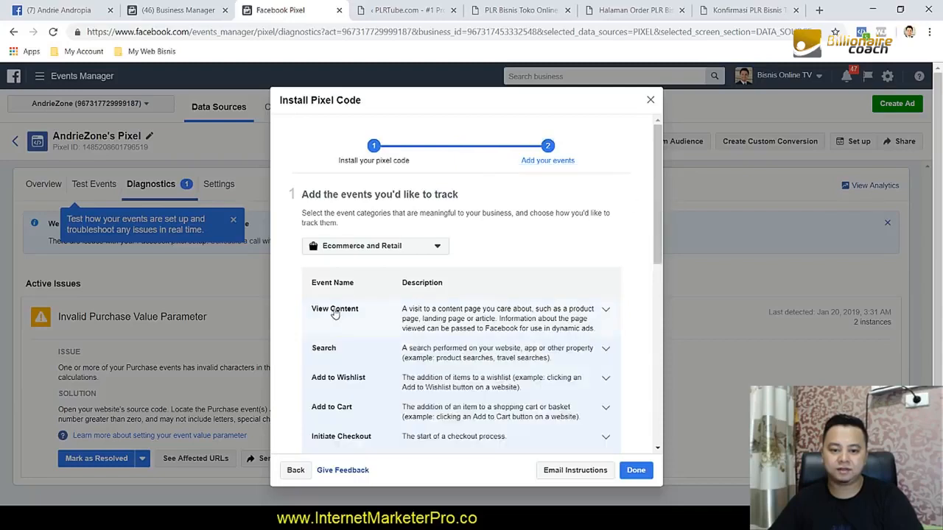
left_click(347, 415)
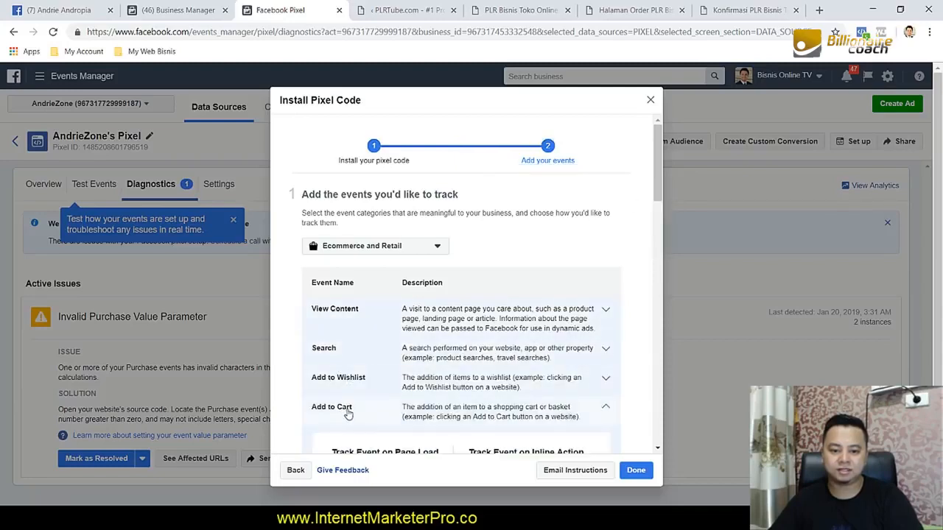
Step: Copy the AddToCart event script and paste it into Notepad below the end of the Facebook Pixel code
left_click_drag(664, 190, 649, 341)
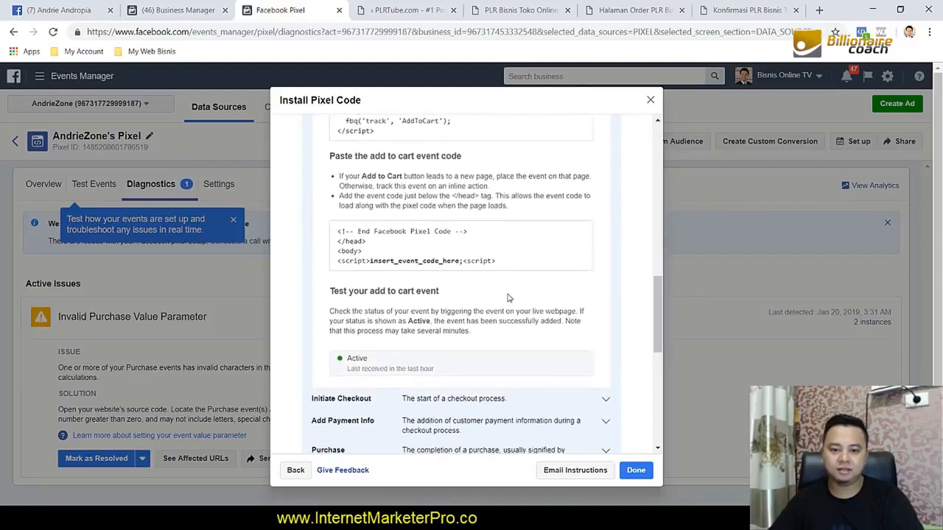
left_click(452, 131)
left_click_drag(661, 305, 664, 276)
left_click(369, 519)
scroll(360, 368, "down", 1)
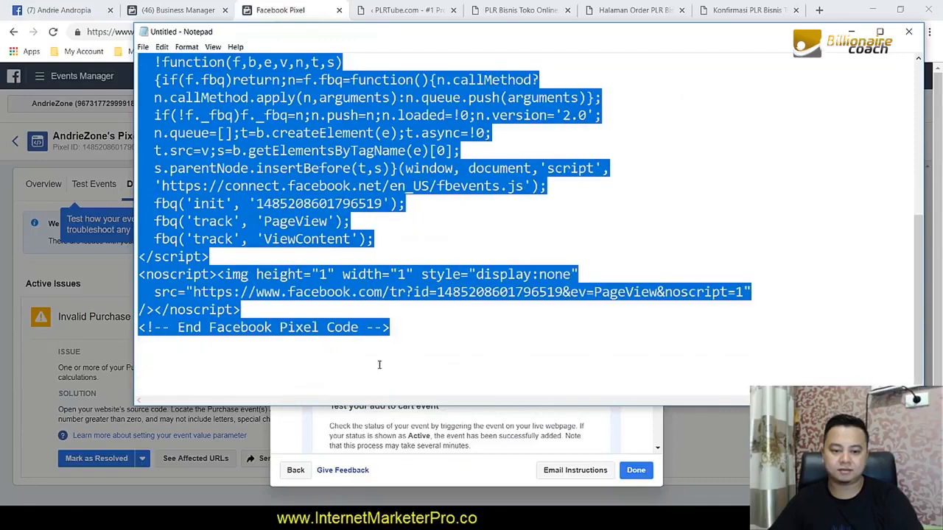
left_click(347, 370)
key("Return")
key("Return")
key("ctrl+v")
Step: Replace the ViewContent track line inside the pixel code with a copy of the AddToCart track line
left_click_drag(367, 347, 141, 344)
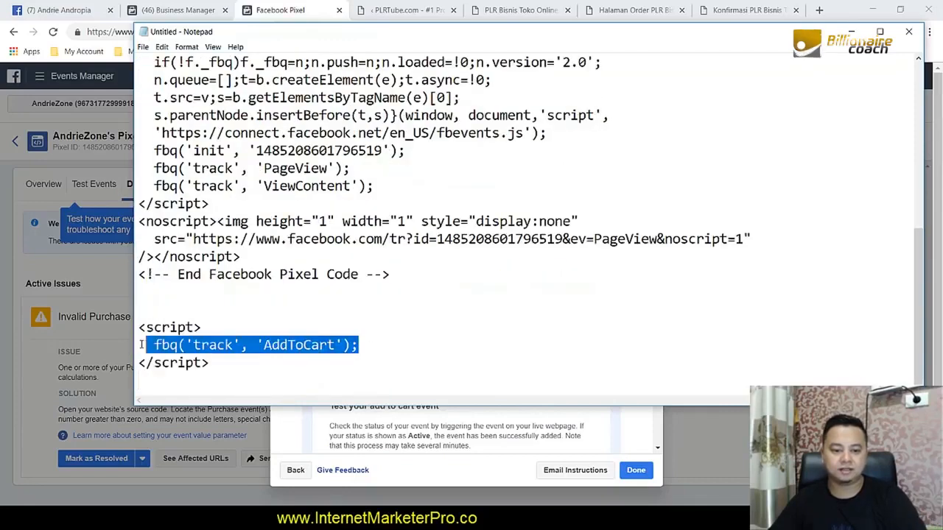
left_click_drag(377, 188, 138, 185)
key("ctrl+v")
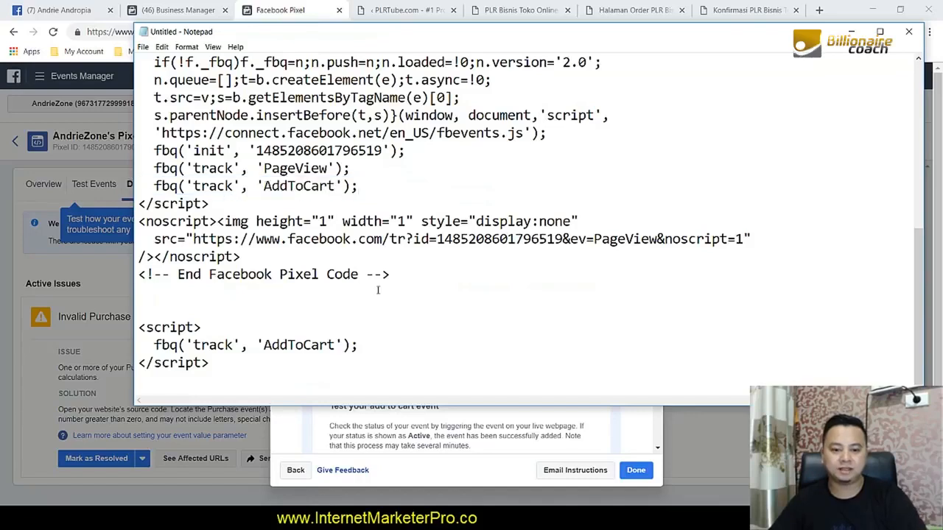
Step: Copy the whole Facebook Pixel code block with the AddToCart line, from its opening comment to its end comment
left_click_drag(409, 278, 139, 132)
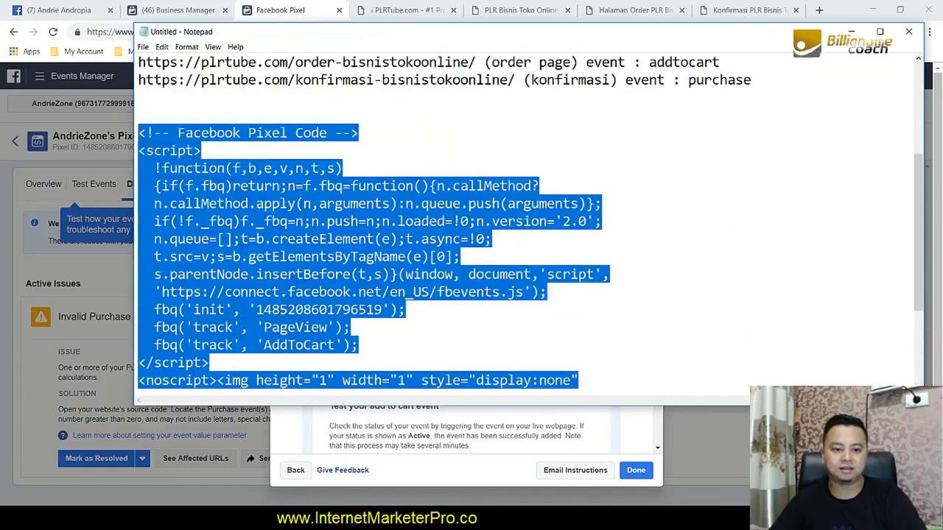
right_click(174, 176)
left_click(199, 215)
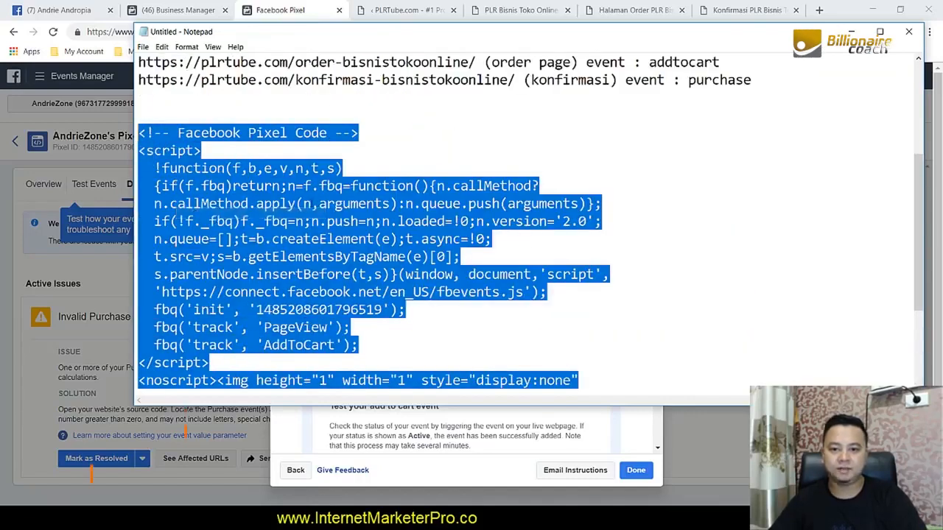
Step: Switch to the Halaman Order page in the browser, open it in the InstaBuilder editor and show its Scripts/Codes settings
left_click(633, 10)
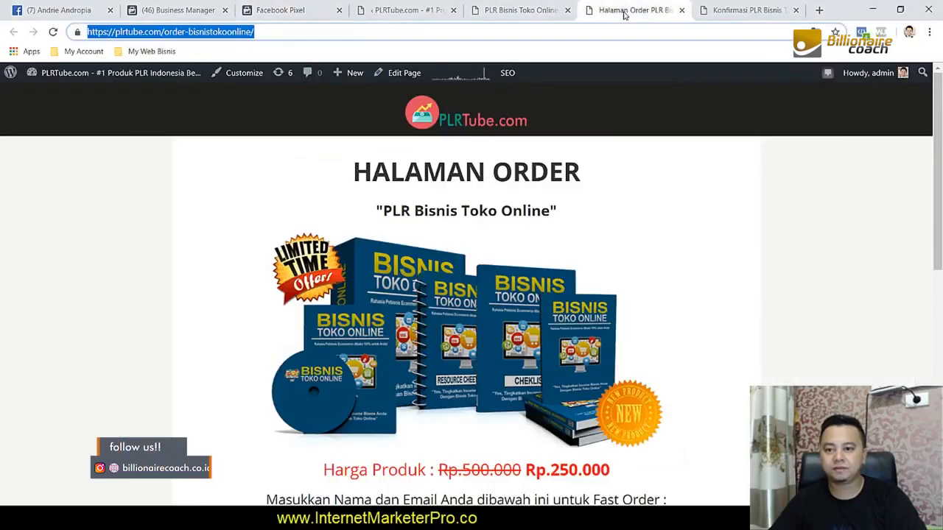
left_click(404, 72)
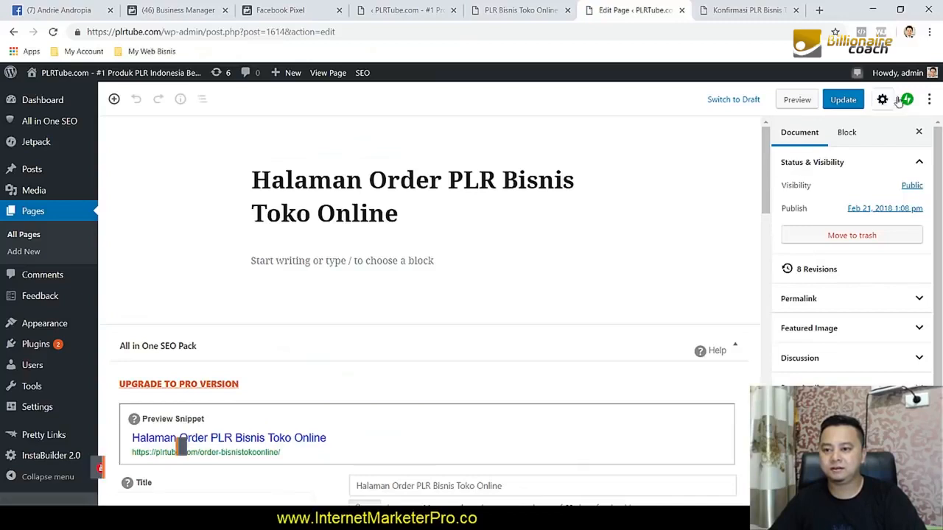
scroll(846, 374, "down", 2)
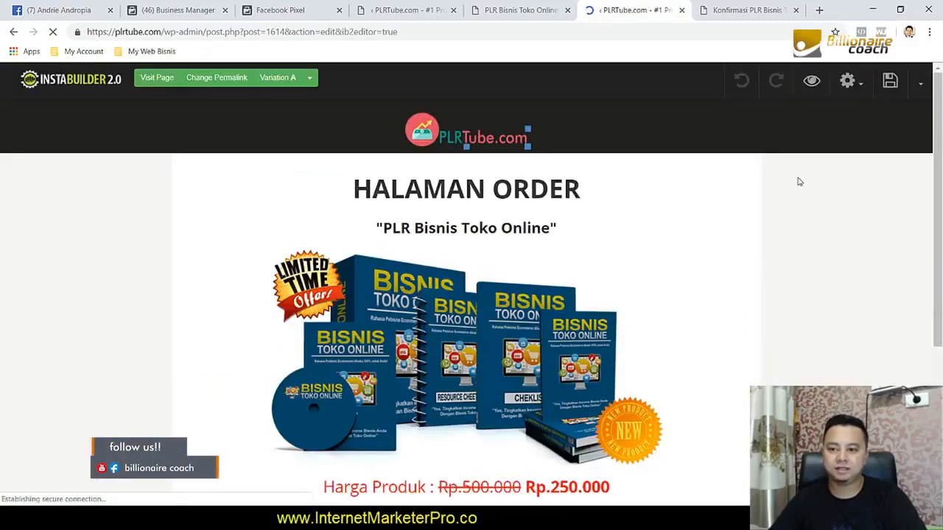
left_click(851, 83)
left_click(798, 222)
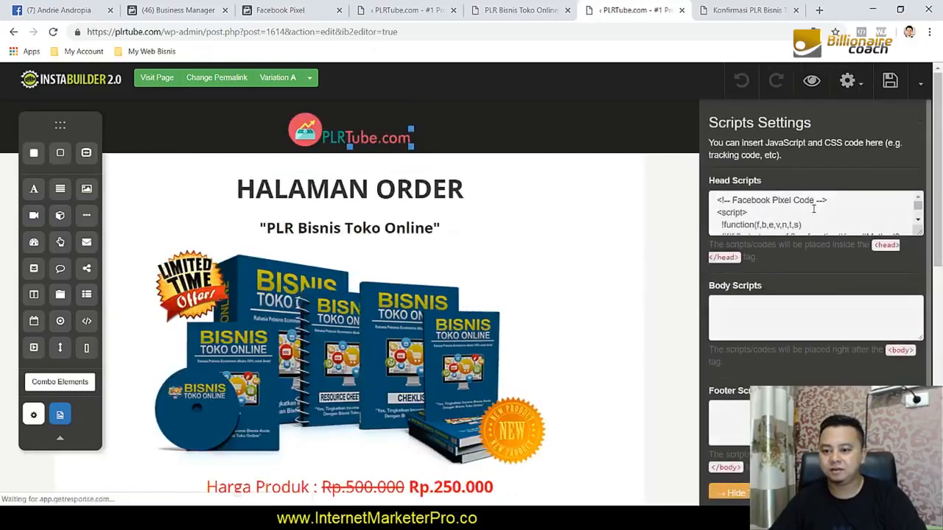
Step: Replace the order page's entire Head Scripts content with the copied AddToCart pixel code and save the page
left_click(819, 216)
key("ctrl+a")
key("BackSpace")
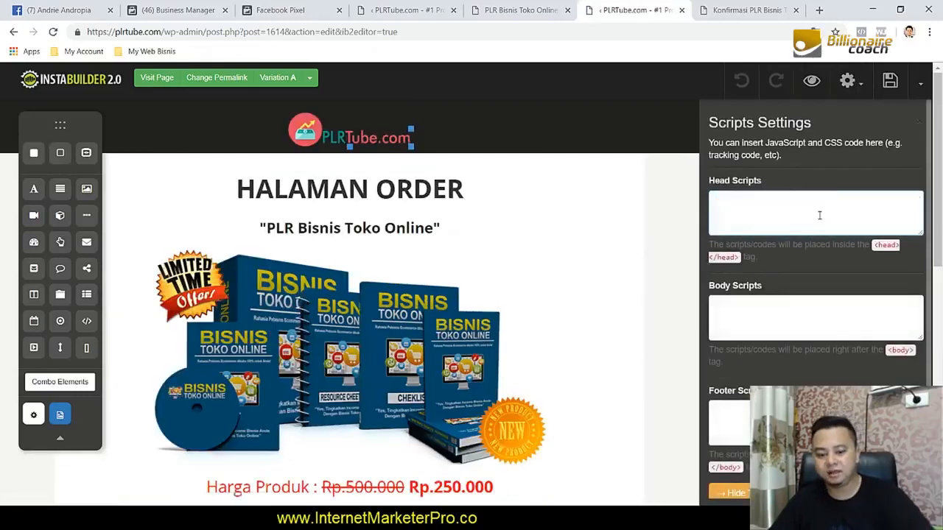
key("ctrl+v")
left_click(890, 80)
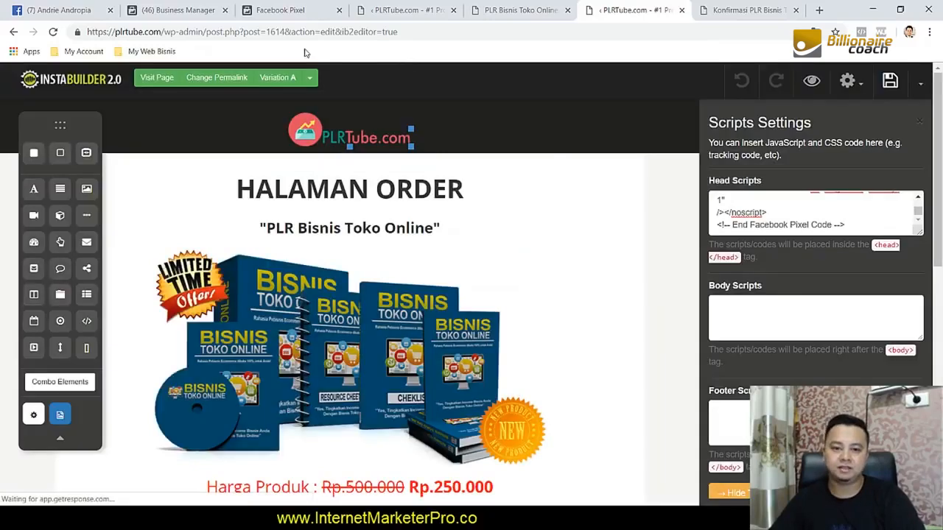
Step: Review the rest of the pixel event list down to the Pixel Helper section, then revisit the order page editor and view the confirmation page
left_click(291, 10)
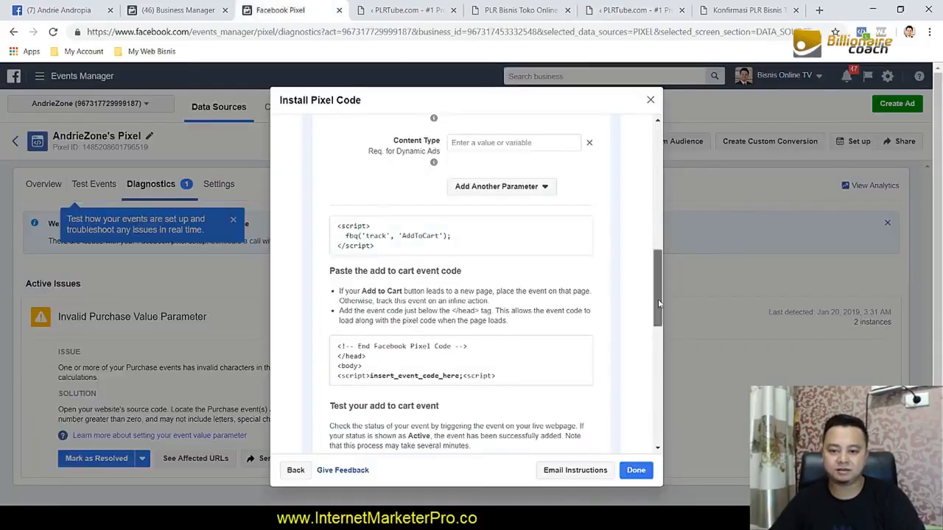
left_click_drag(658, 303, 658, 427)
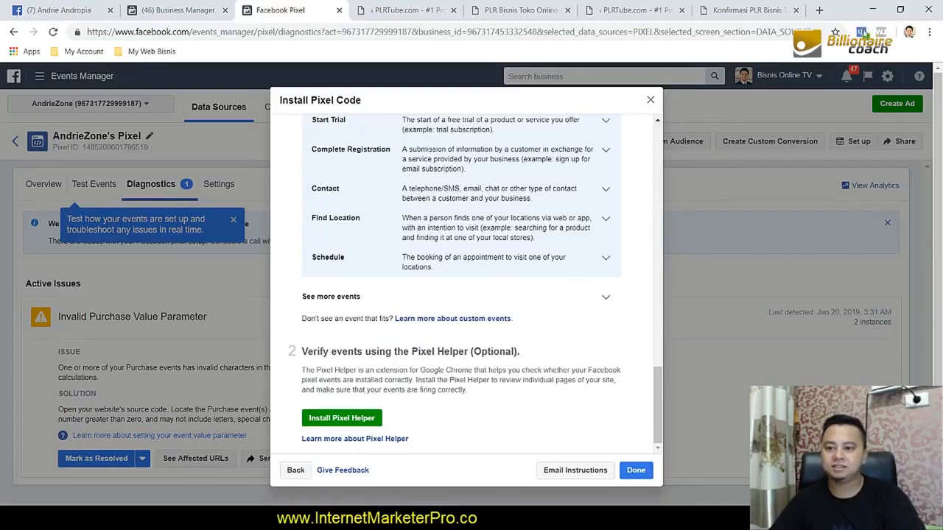
left_click(637, 10)
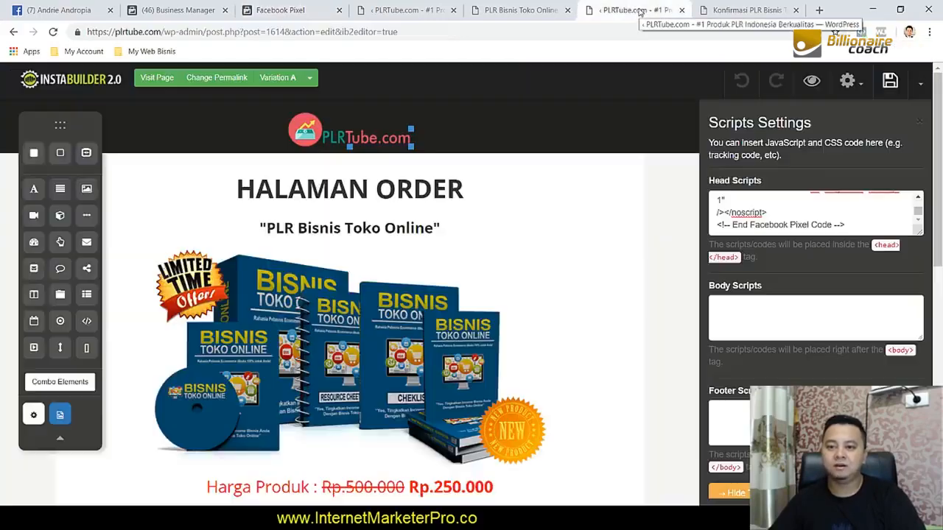
left_click(743, 10)
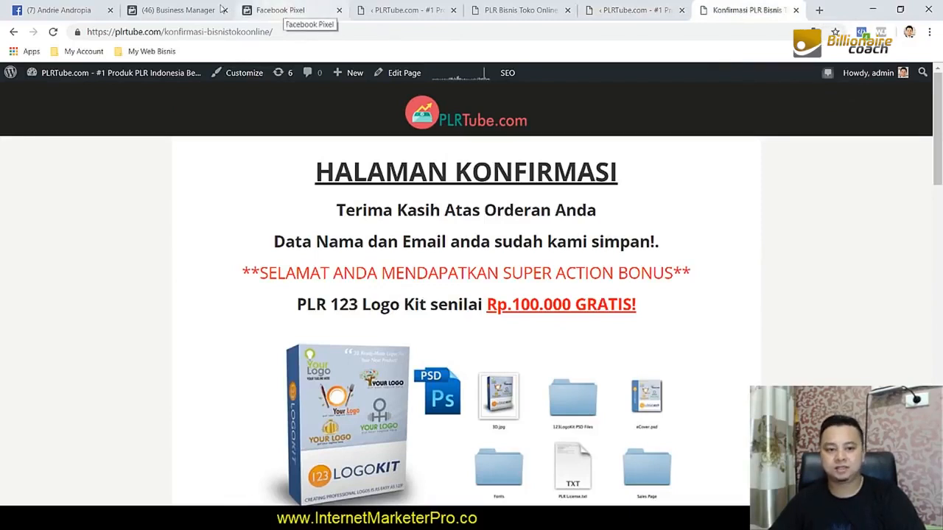
Step: Return to the Facebook Pixel event setup, collapse Add to Cart and expand the Purchase event to show its code snippet
left_click(280, 10)
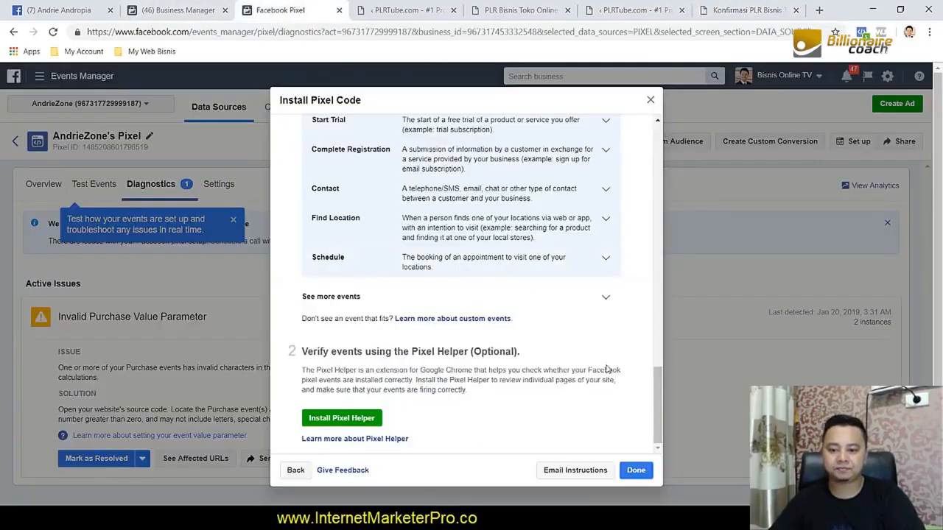
left_click_drag(661, 378, 660, 180)
left_click(325, 203)
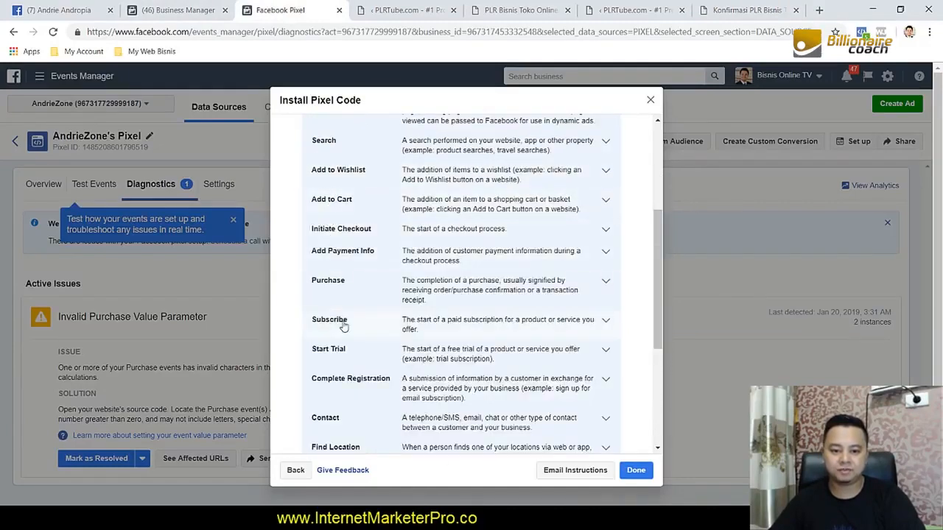
left_click(349, 285)
left_click_drag(659, 223, 652, 343)
scroll(652, 344, "up", 1)
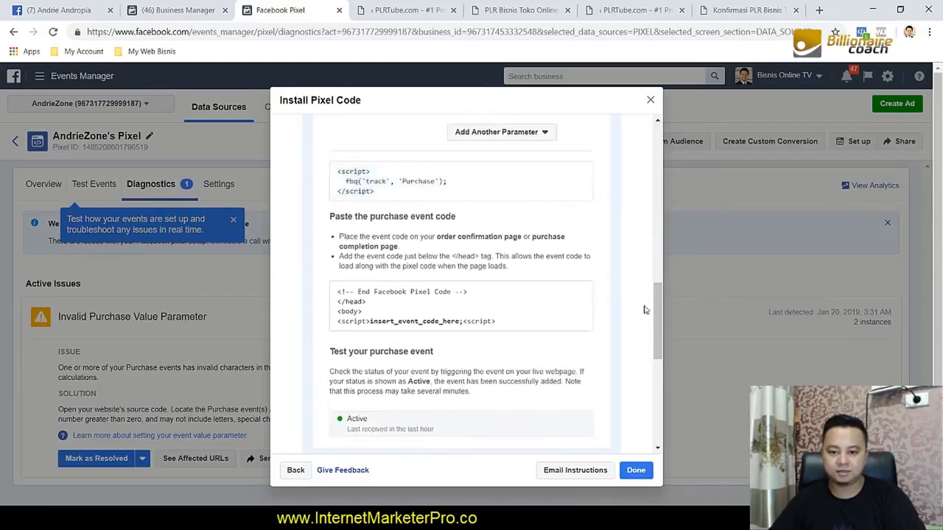
Step: Set the Purchase event's parameters to currency IDR and conversion value 250000
scroll(661, 280, "up", 1)
scroll(661, 271, "up", 1)
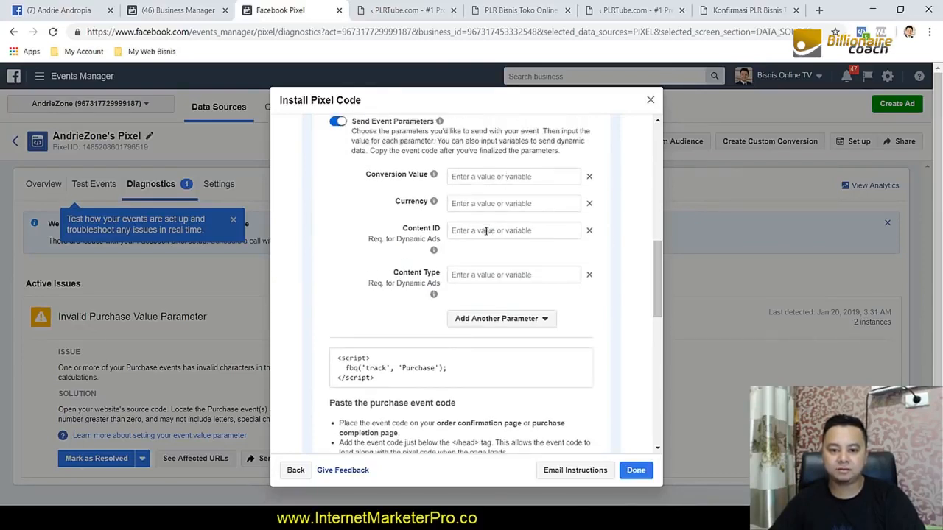
left_click(482, 204)
type("i")
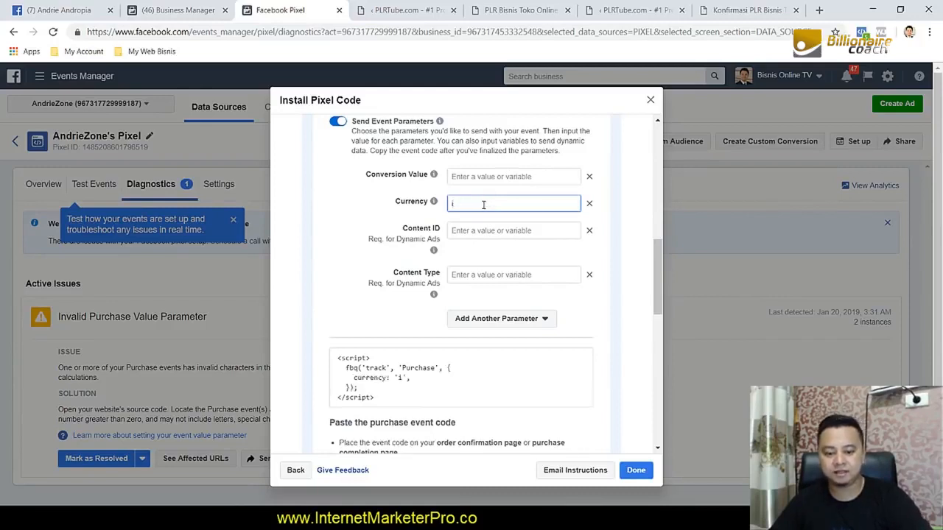
type("dr")
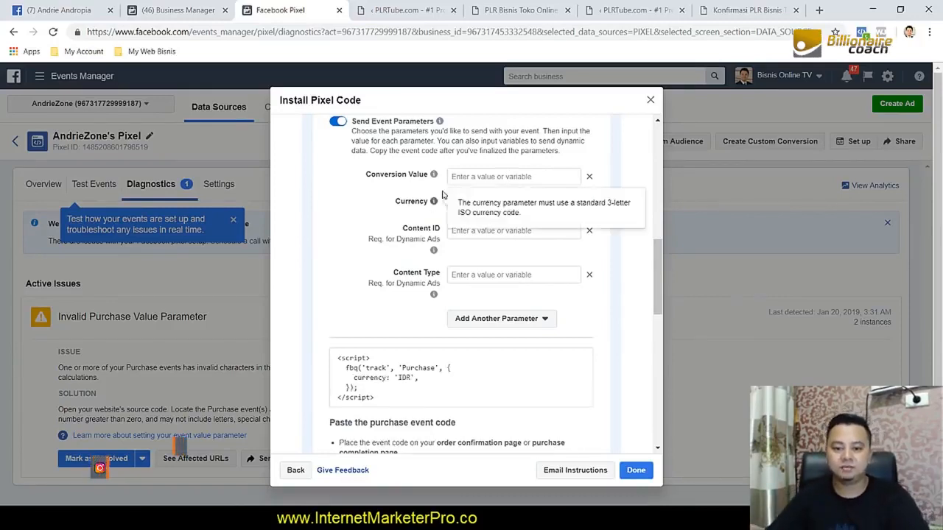
left_click(471, 177)
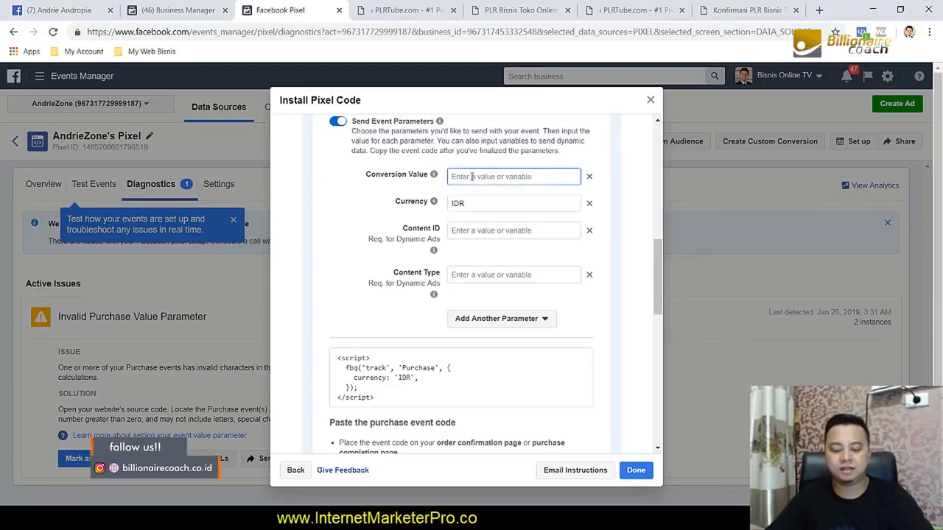
type("250000")
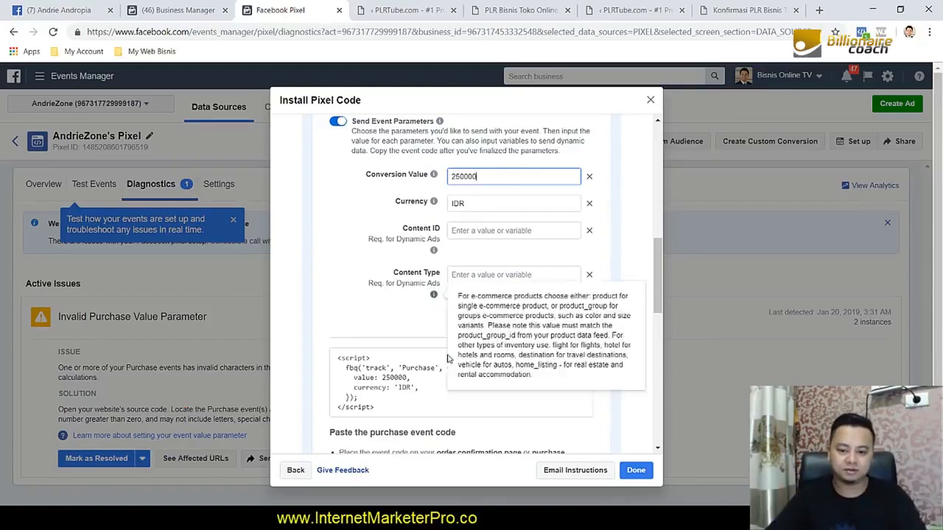
Step: Copy the Purchase event snippet and, in Notepad, replace the separate AddToCart snippet below the pixel code with it
left_click(420, 387)
key("alt+Tab")
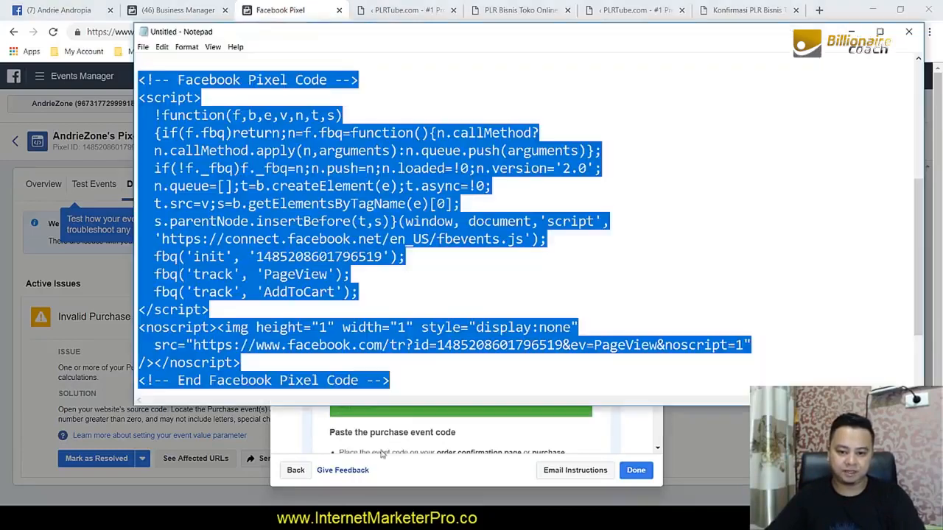
scroll(420, 361, "down", 2)
left_click_drag(268, 375, 145, 322)
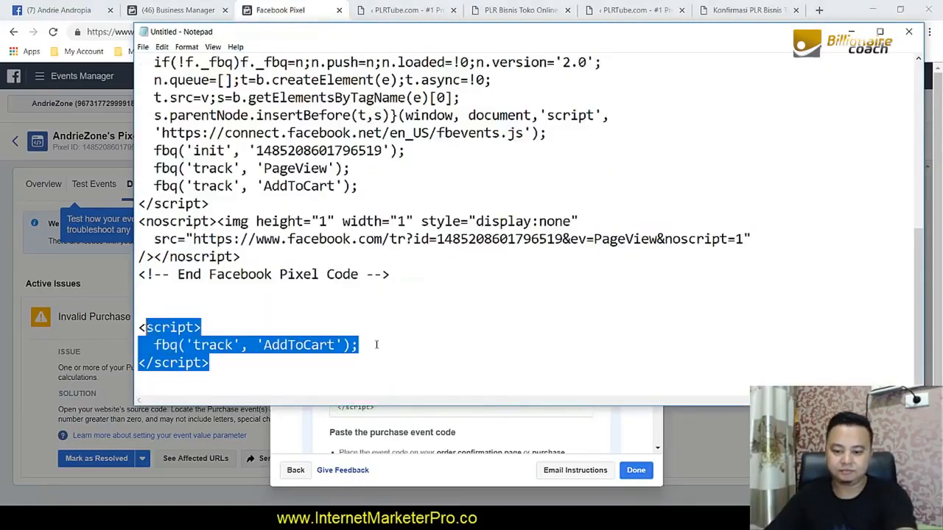
key("BackSpace")
key("BackSpace")
key("ctrl+v")
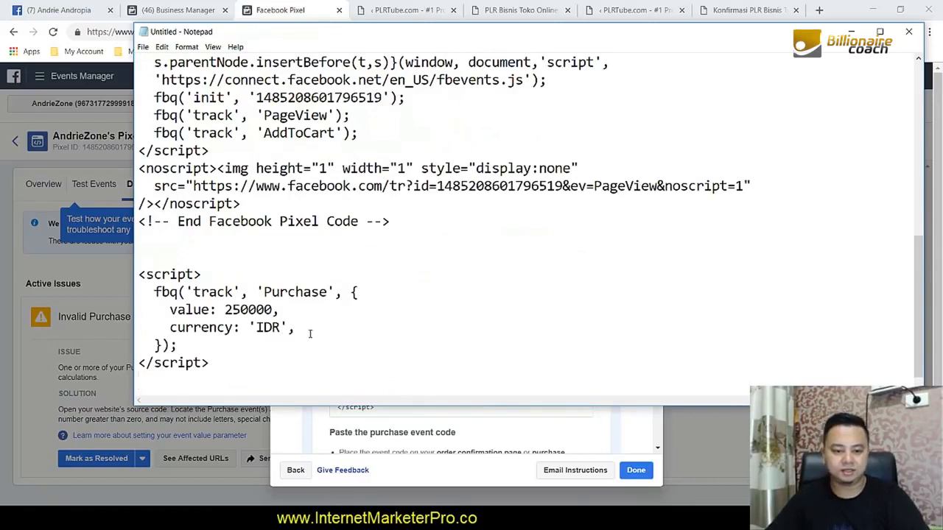
Step: Replace the AddToCart line inside the base pixel code with the Purchase call including its value and currency, and copy the complete pixel code
left_click_drag(140, 365, 138, 291)
right_click(155, 300)
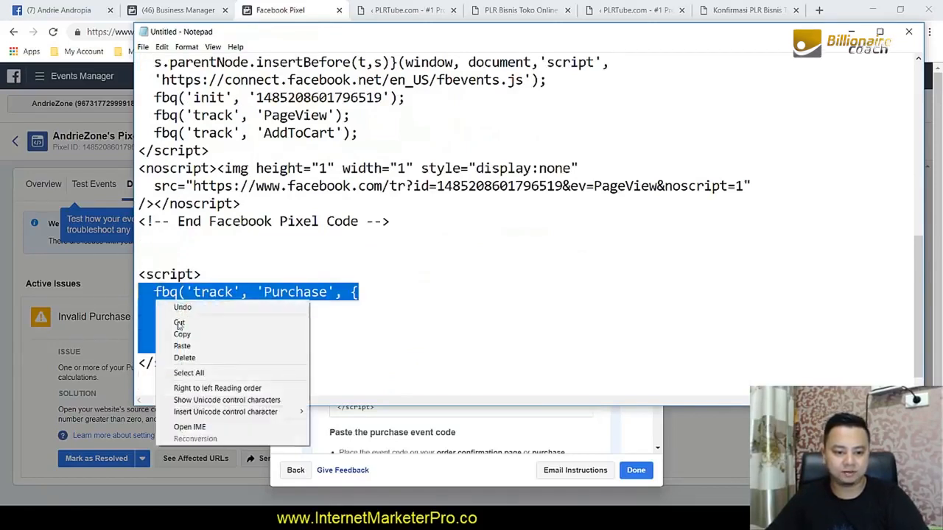
left_click(182, 334)
left_click_drag(372, 133, 136, 129)
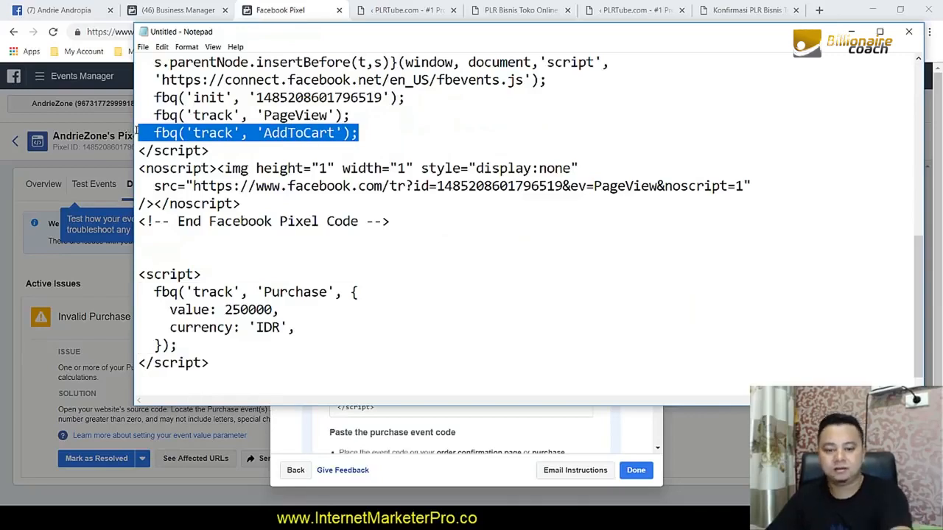
key("Delete")
key("ctrl+v")
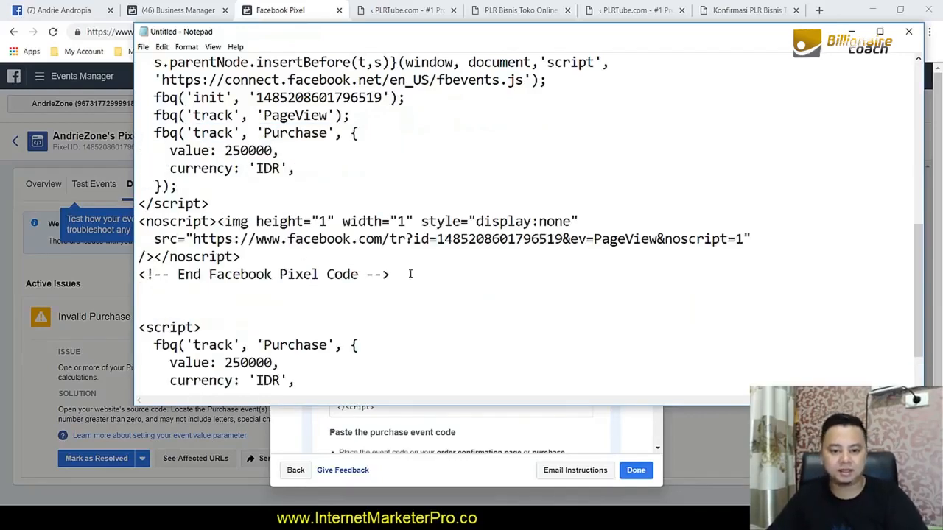
left_click_drag(408, 273, 139, 74)
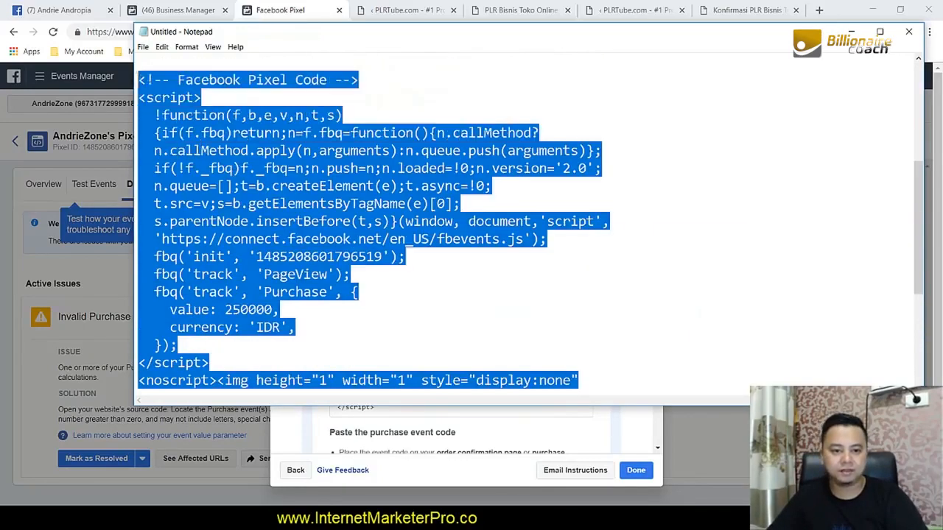
right_click(187, 128)
left_click(214, 165)
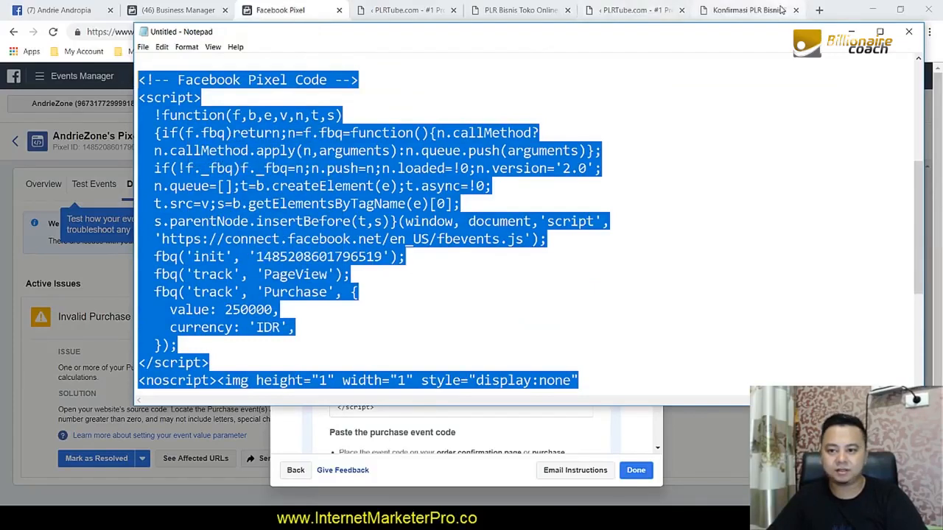
Step: Switch to the Konfirmasi PLR Bisnis Toko Online page in the browser, open it in the InstaBuilder editor and show its Scripts/Codes settings
left_click(746, 9)
left_click(396, 75)
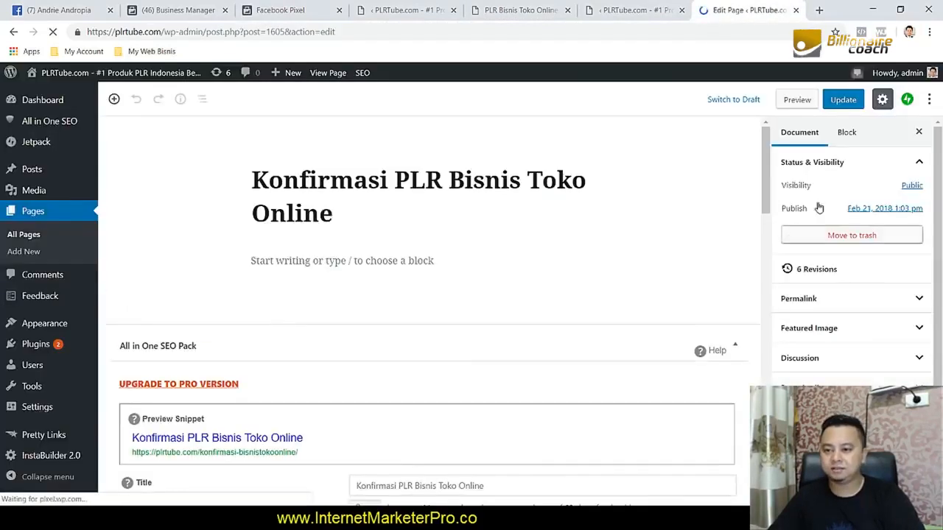
scroll(863, 298, "down", 2)
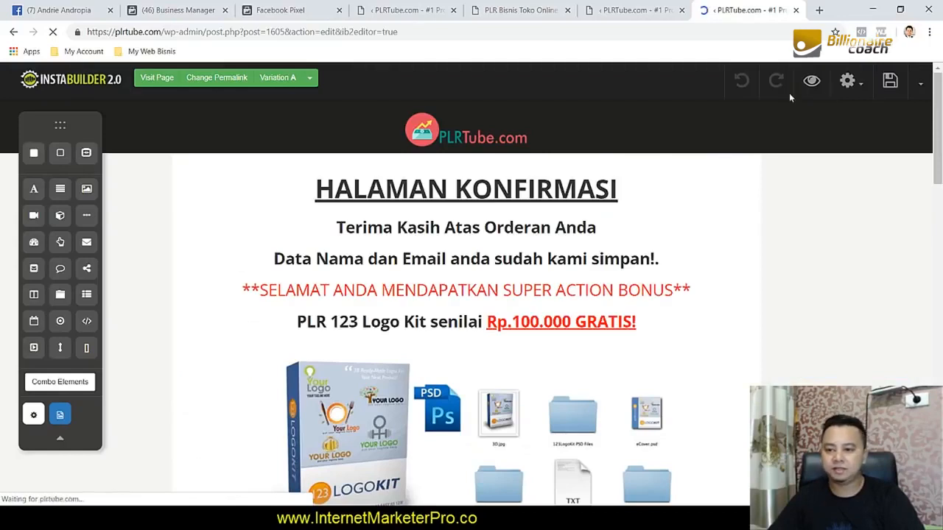
left_click(847, 80)
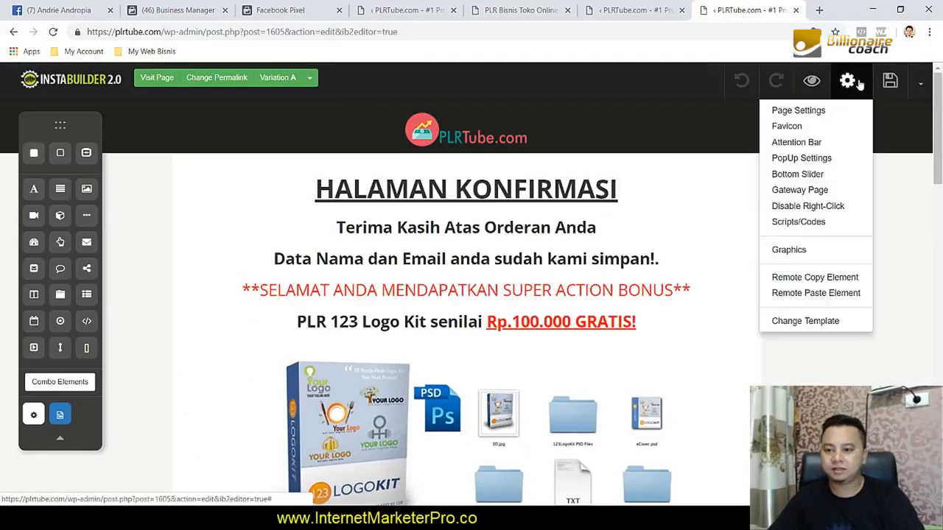
left_click(793, 221)
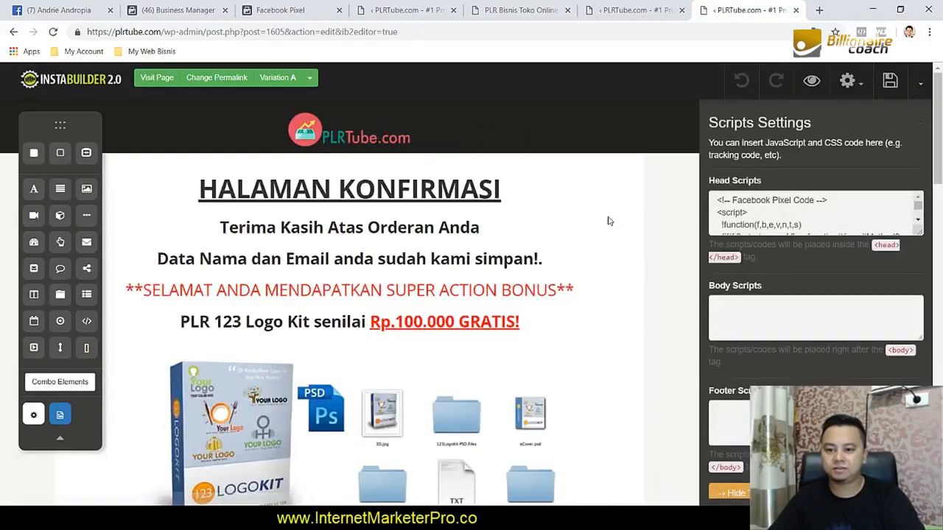
Step: Replace the confirmation page's entire Head Scripts content with the copied Purchase pixel code and save the page
left_click(838, 221)
key("ctrl+a")
key("Delete")
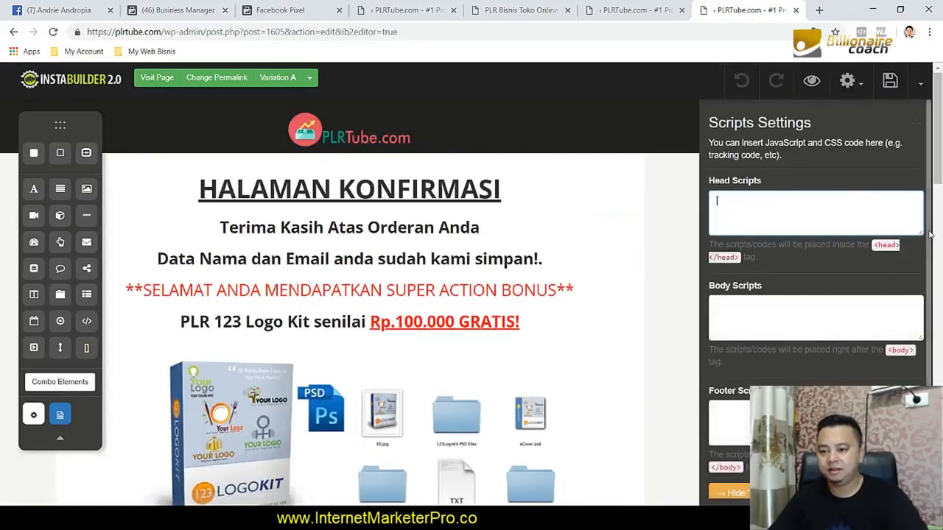
left_click_drag(920, 233, 922, 341)
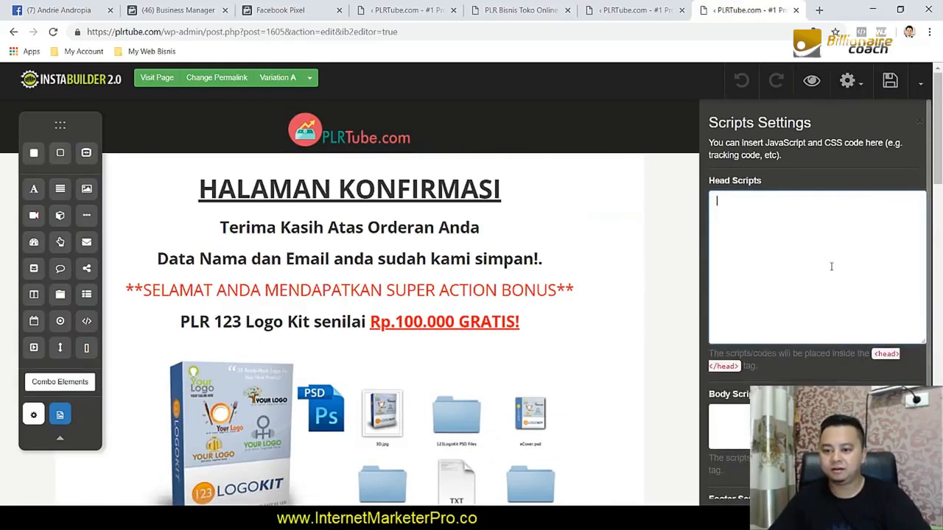
right_click(784, 230)
left_click(805, 330)
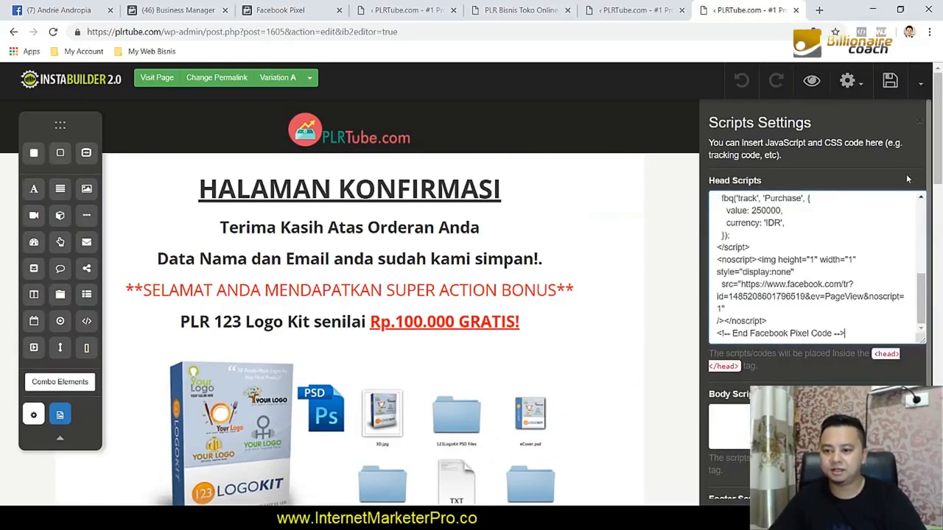
left_click(890, 80)
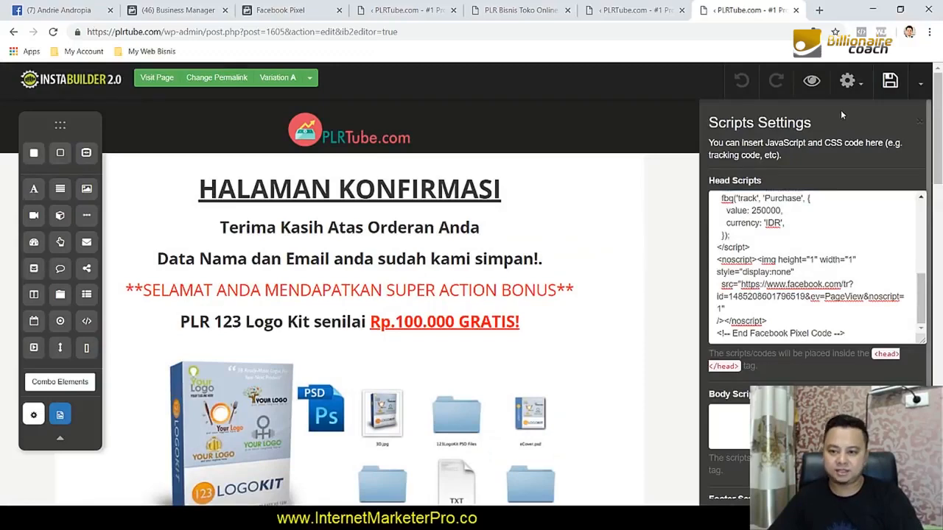
Step: Preview the confirmation page and inspect the Purchase event's value and currency parameters in Facebook Pixel Helper
left_click(811, 81)
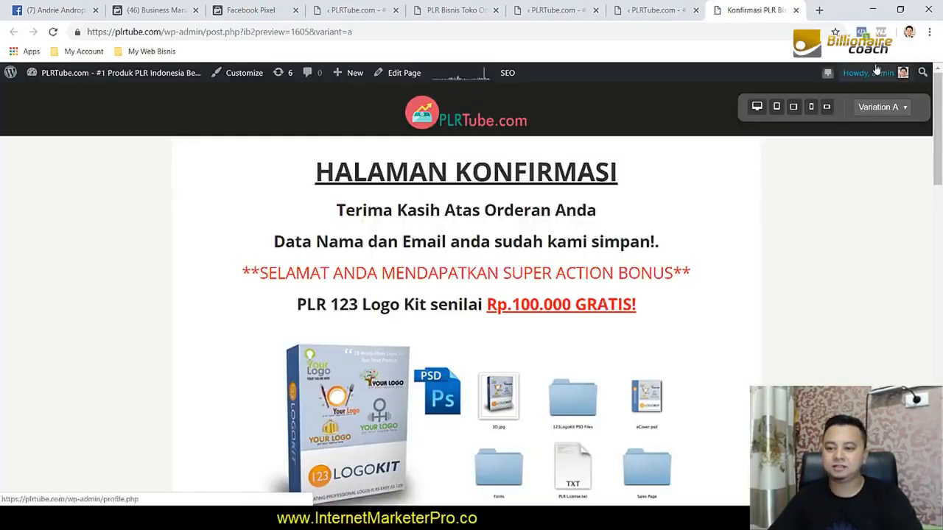
left_click(861, 33)
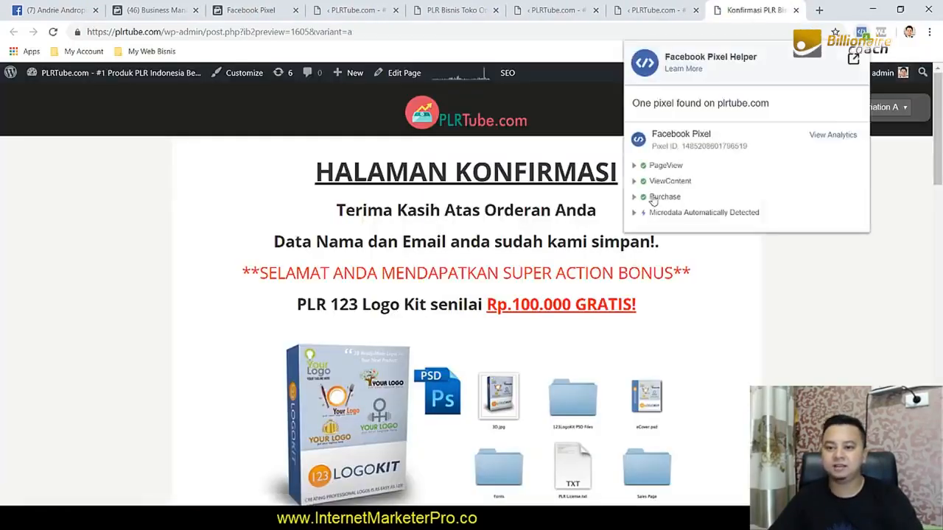
left_click(661, 196)
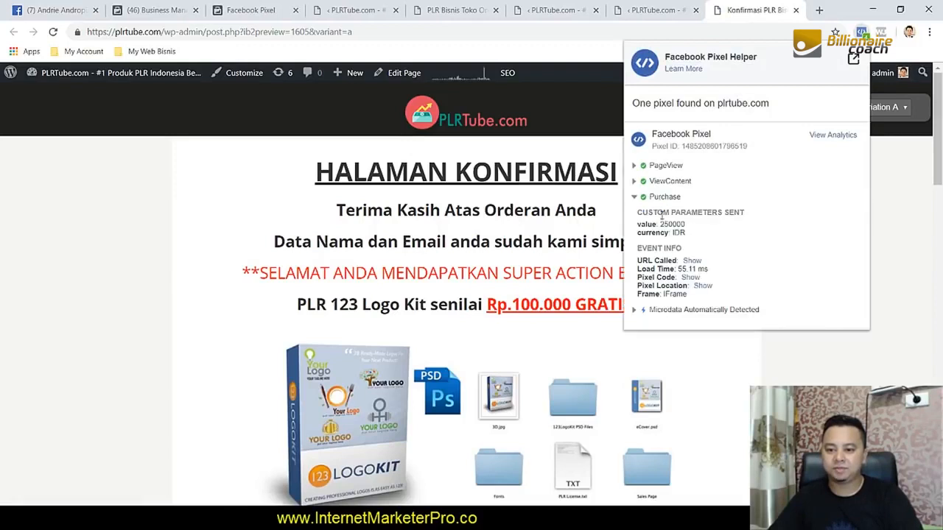
left_click_drag(706, 237, 656, 231)
left_click(692, 241)
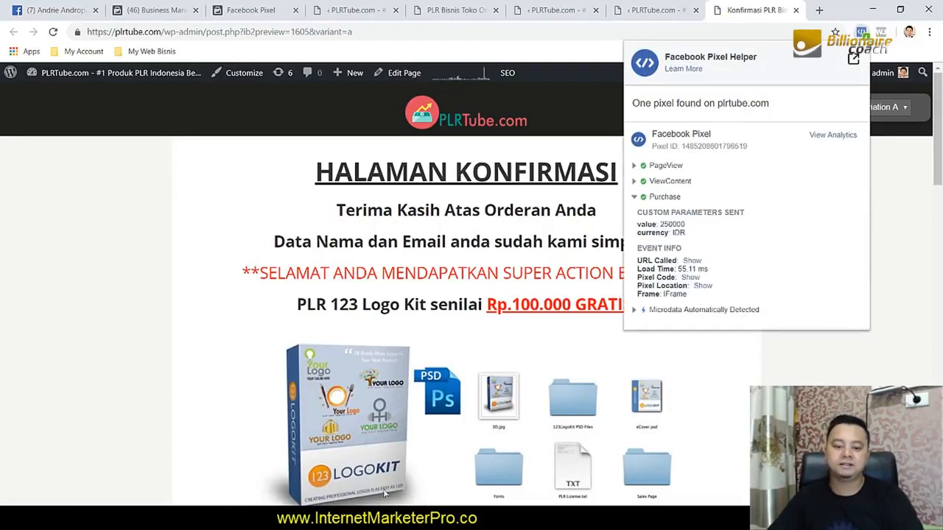
Step: Load the live sales page plrtube.com/bisnistokoonline in place of its InstaBuilder editor, leaving the editor
left_click(453, 10)
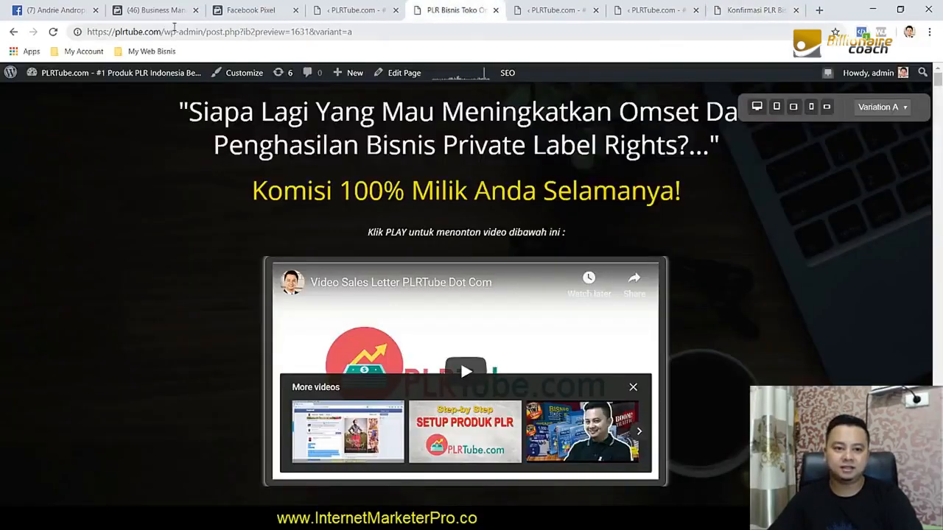
left_click(358, 11)
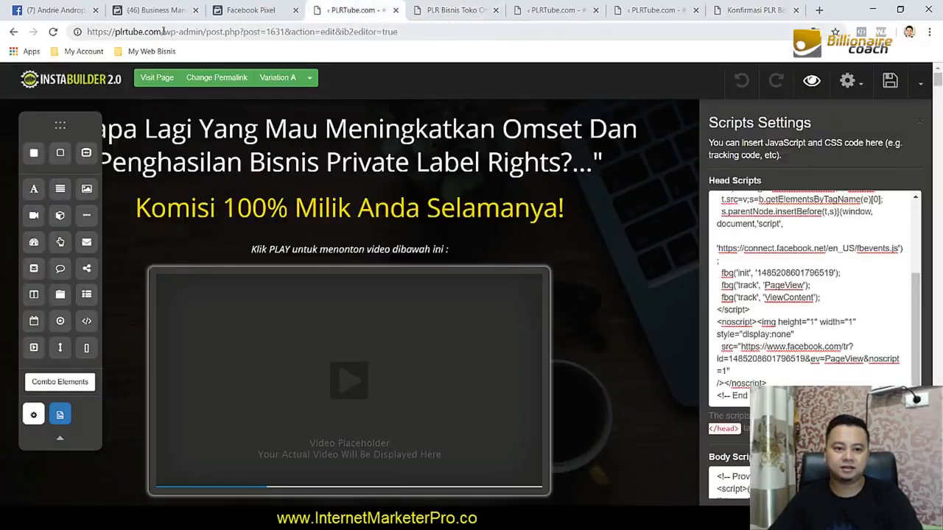
left_click_drag(163, 32, 413, 32)
type("be.com/b")
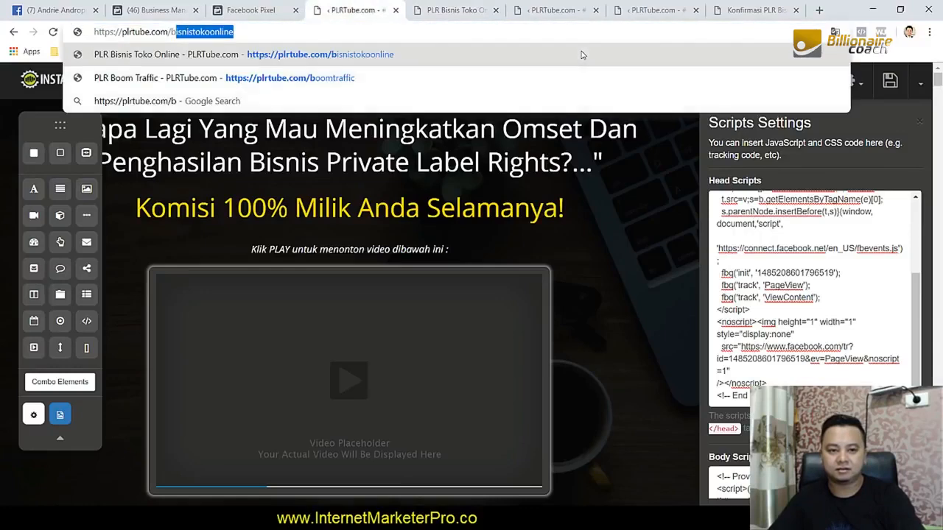
key("Return")
left_click(533, 108)
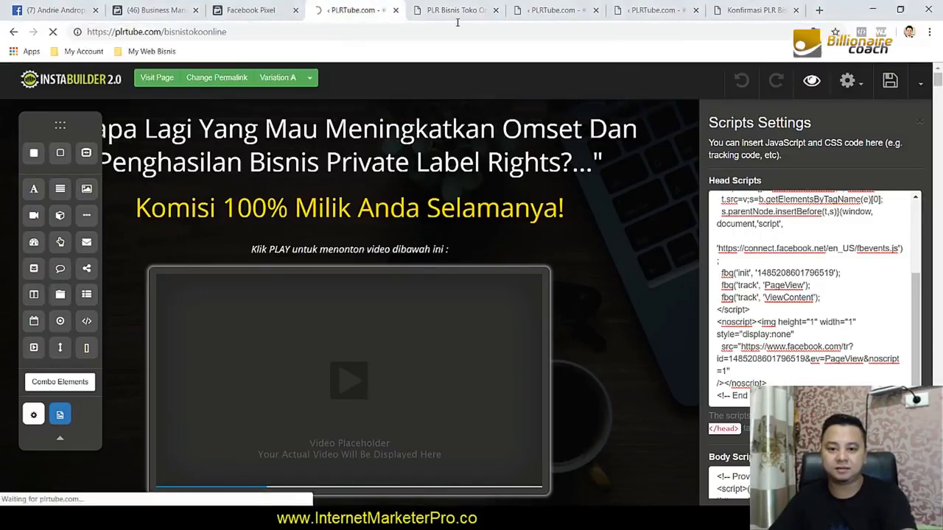
Step: Load the live order page plrtube.com/order-bisnistokoonline/ in place of the sales page preview
left_click(453, 10)
left_click_drag(164, 32, 485, 30)
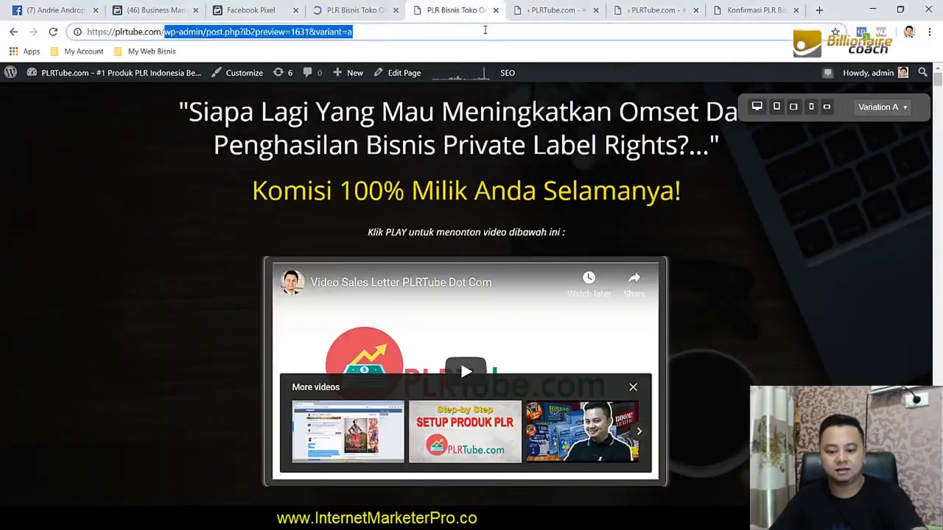
type("o")
key("Down")
key("Down")
key("Return")
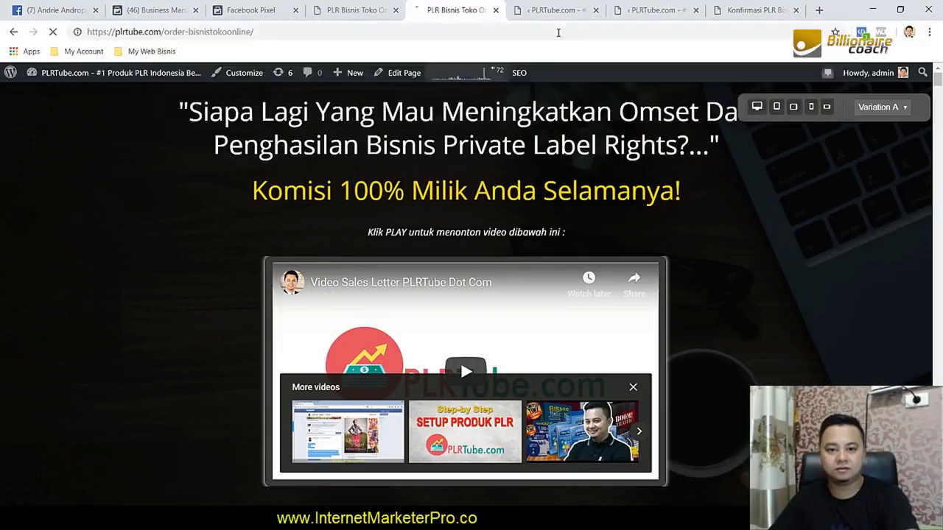
Step: Close the remaining InstaBuilder editors of the order and confirmation pages, agreeing to leave them
left_click(597, 10)
left_click(531, 98)
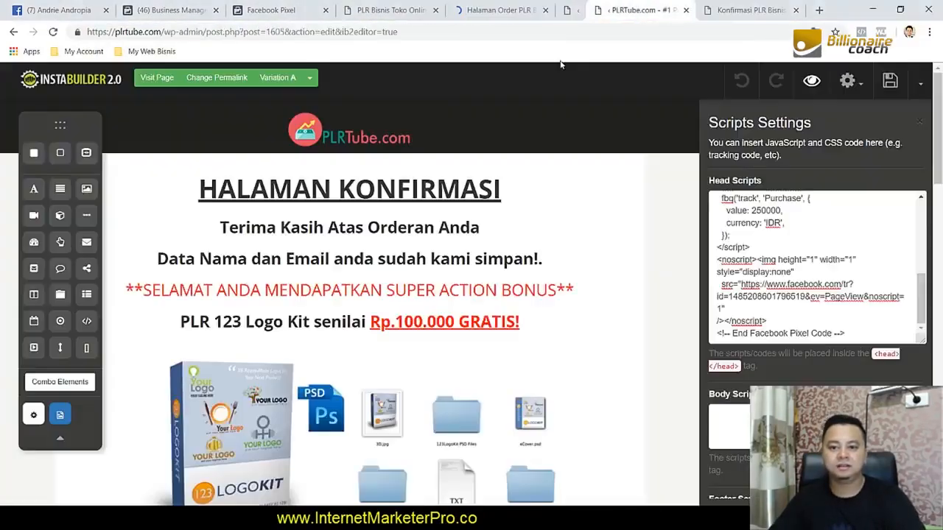
left_click(681, 10)
left_click(530, 98)
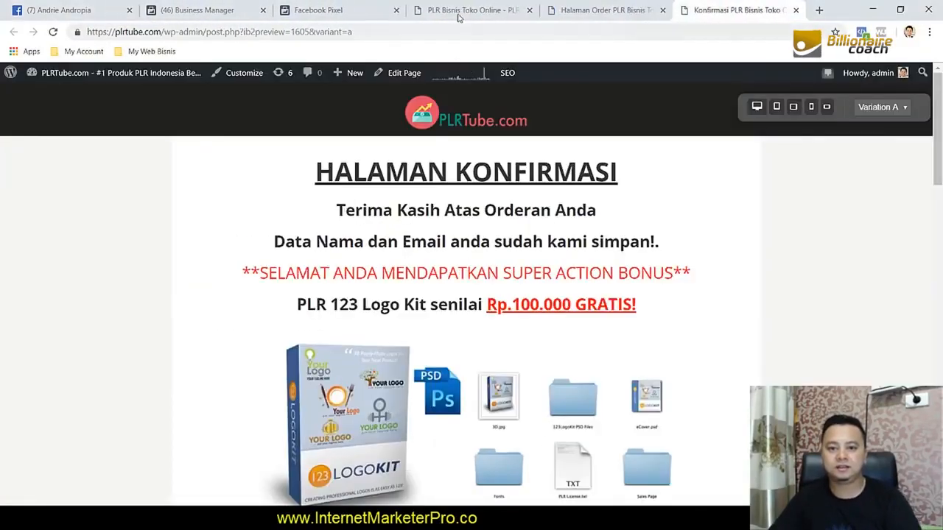
Step: Check which pixel events fire on the live sales page using Facebook Pixel Helper
left_click(426, 7)
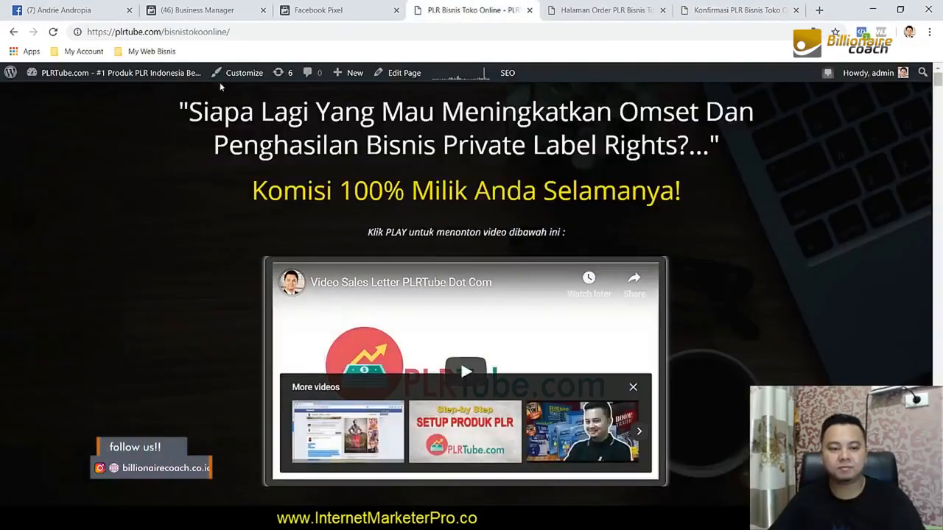
left_click(258, 31)
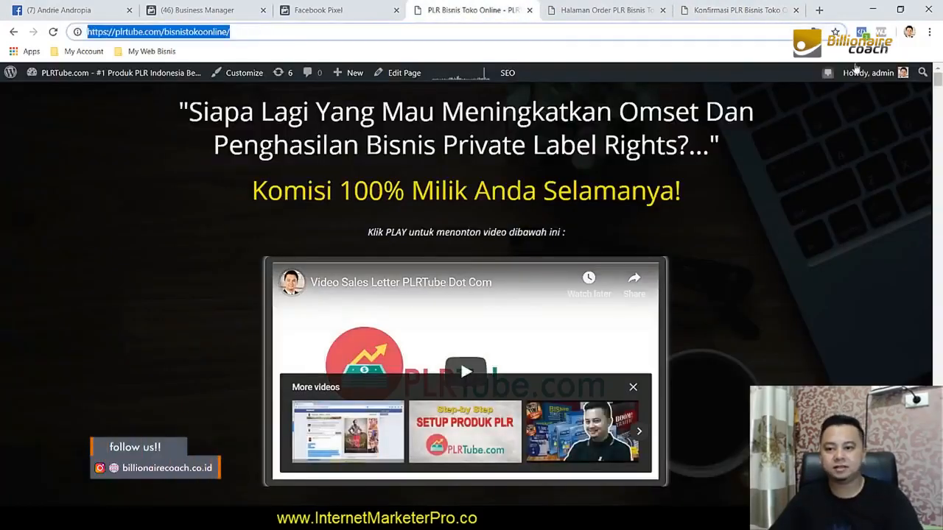
left_click(863, 34)
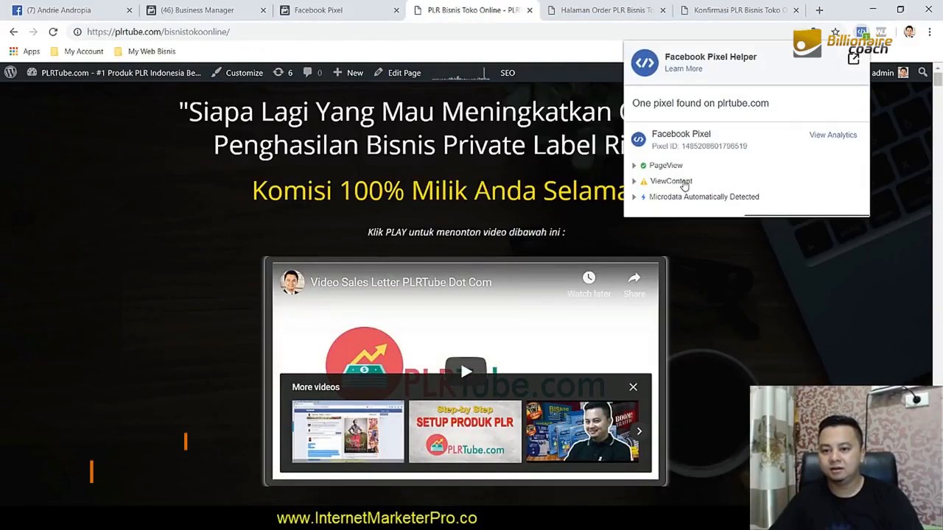
Step: Follow the sales page's BELI SEKARANG link to the order page and check that page in Facebook Pixel Helper
left_click(604, 10)
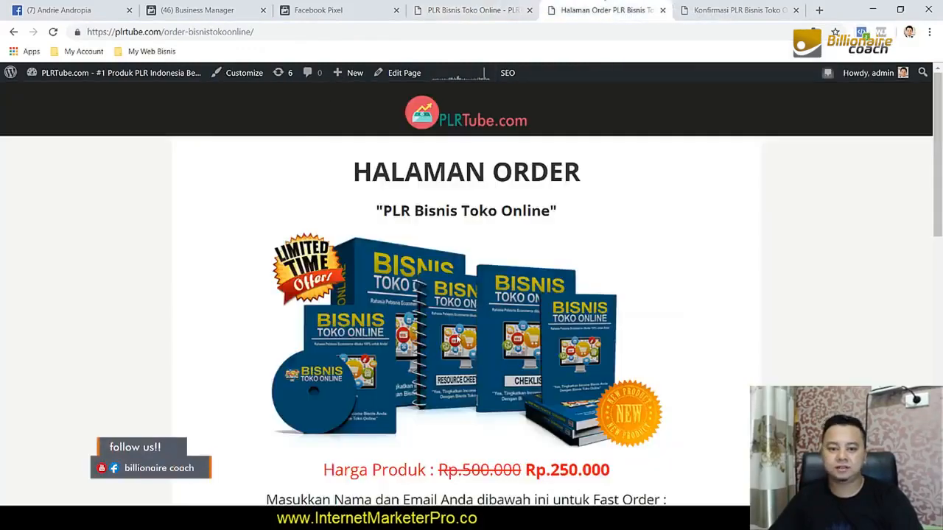
left_click(434, 12)
scroll(466, 356, "down", 7)
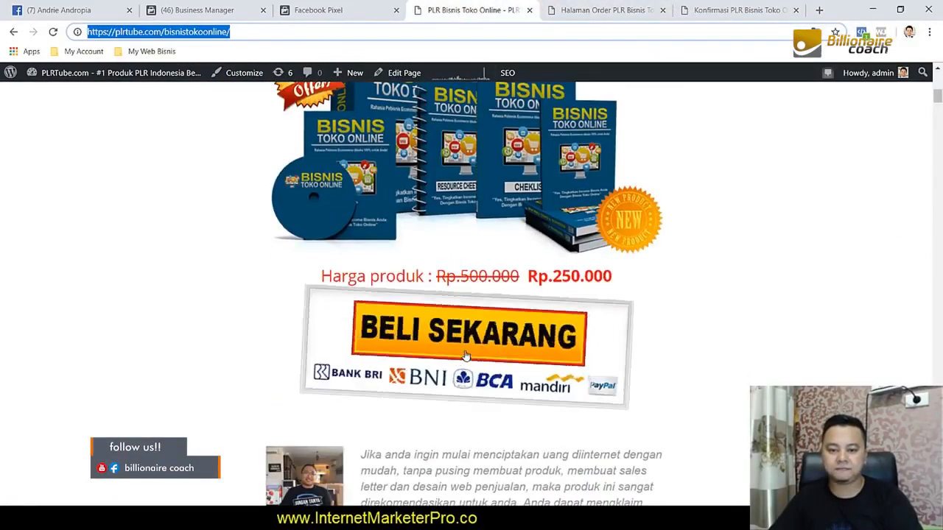
left_click(466, 356)
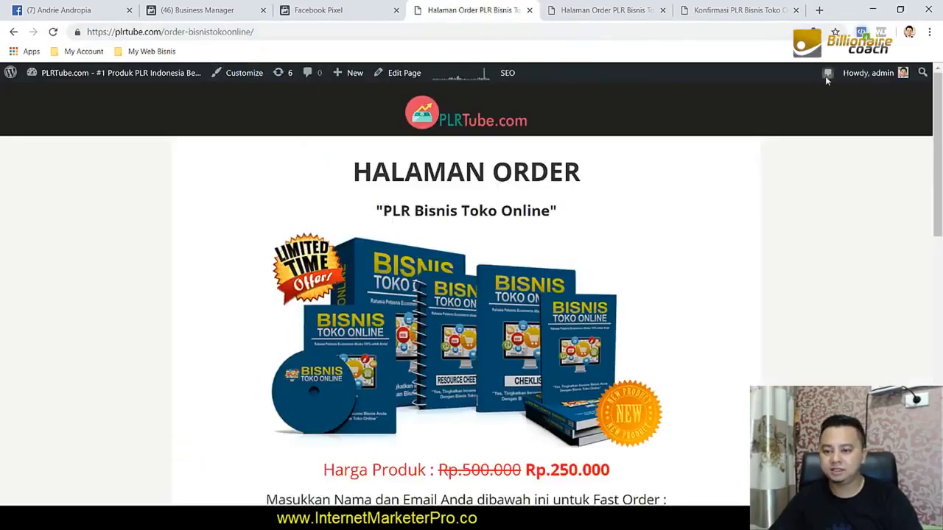
left_click(861, 32)
left_click(838, 302)
scroll(798, 296, "down", 4)
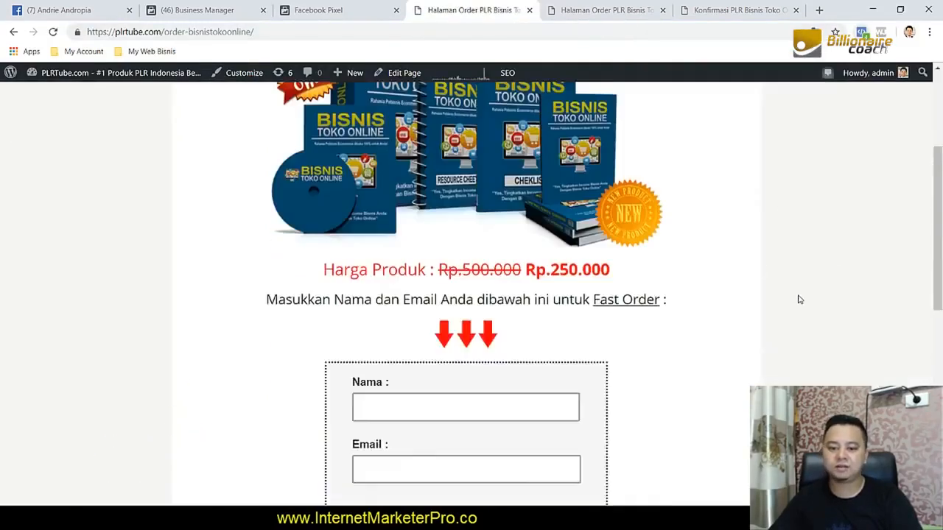
scroll(500, 339, "up", 3)
Step: Check the confirmation page's Purchase event in Facebook Pixel Helper, then dismiss the read-out
left_click(750, 6)
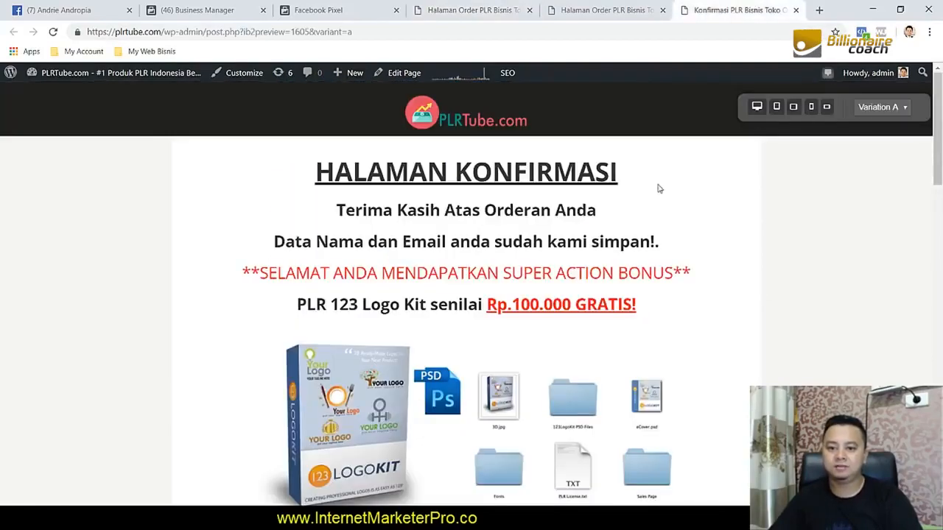
left_click(861, 32)
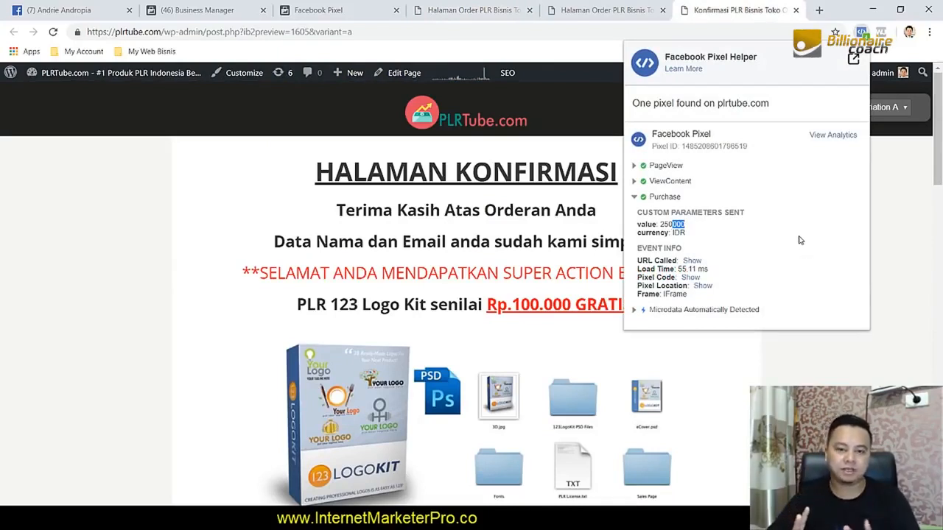
left_click(836, 376)
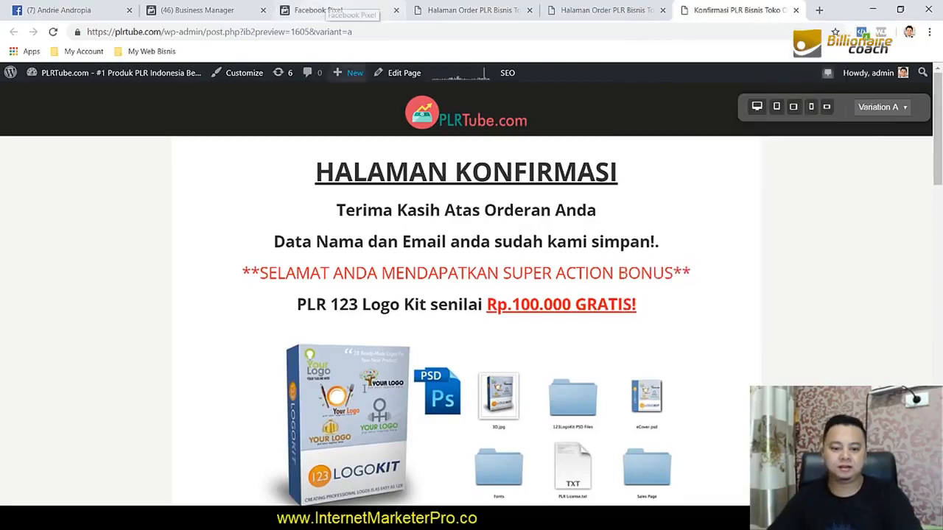
Step: Switch to the Notepad notes and highlight the first three points under PIXEL
key("alt+Tab")
scroll(531, 232, "up", 6)
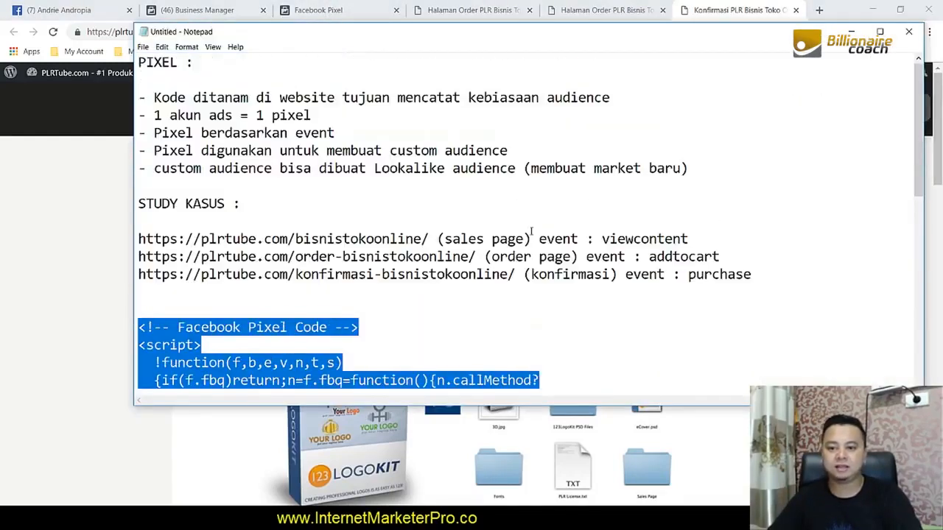
left_click_drag(357, 132, 141, 97)
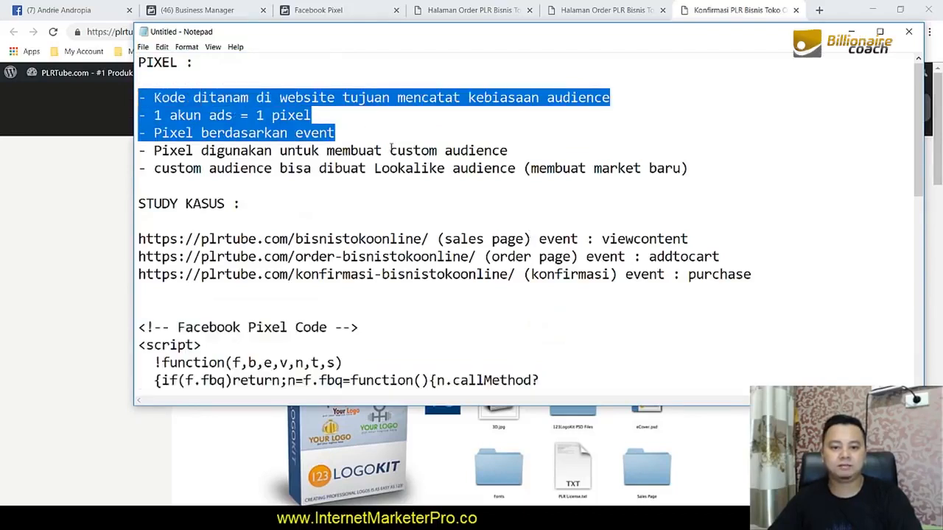
Step: Add the line "- custom audience digunakan iklan retarget" below the note about using the pixel to make custom audiences
left_click_drag(391, 150, 541, 153)
key("ctrl+c")
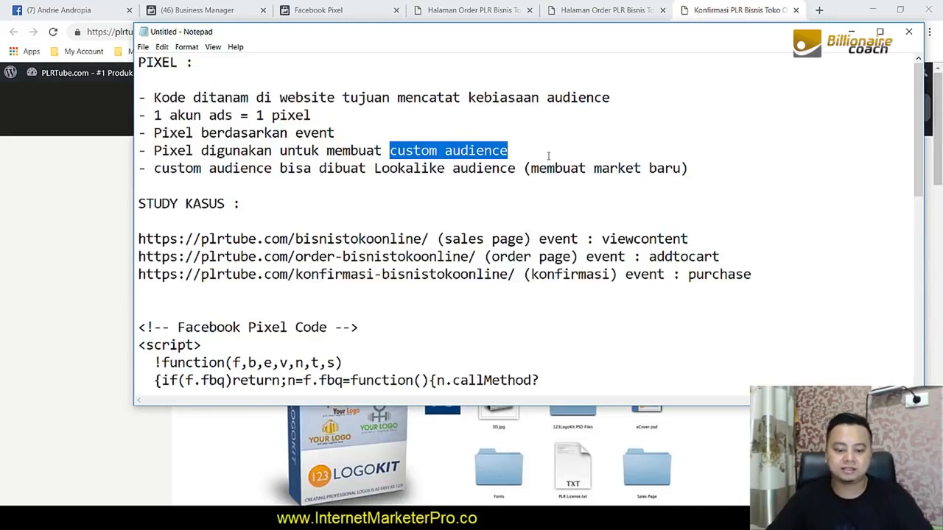
left_click(540, 153)
key("Return")
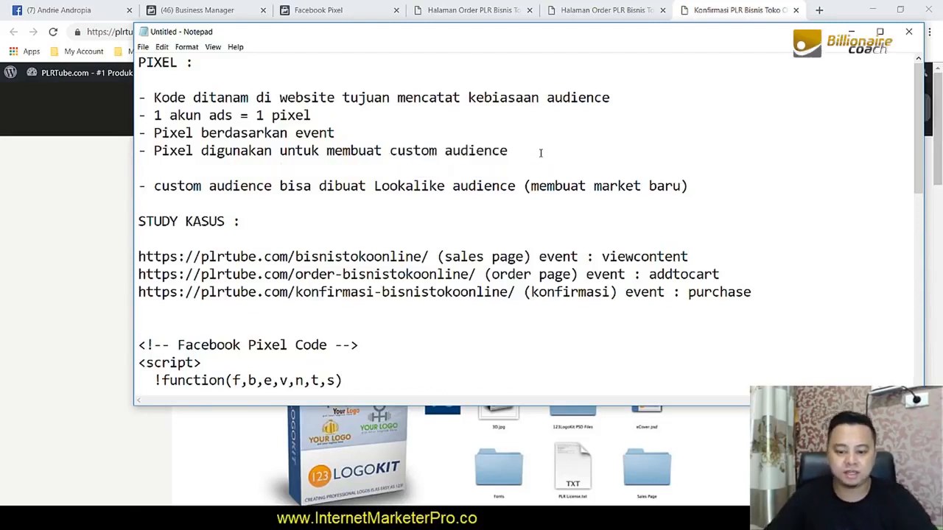
type("-")
key("ctrl+v")
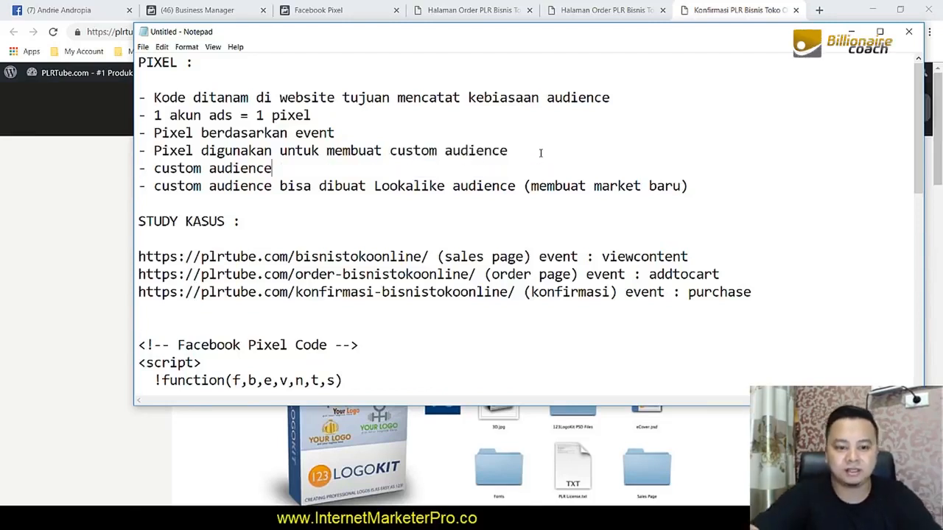
type("digunakan")
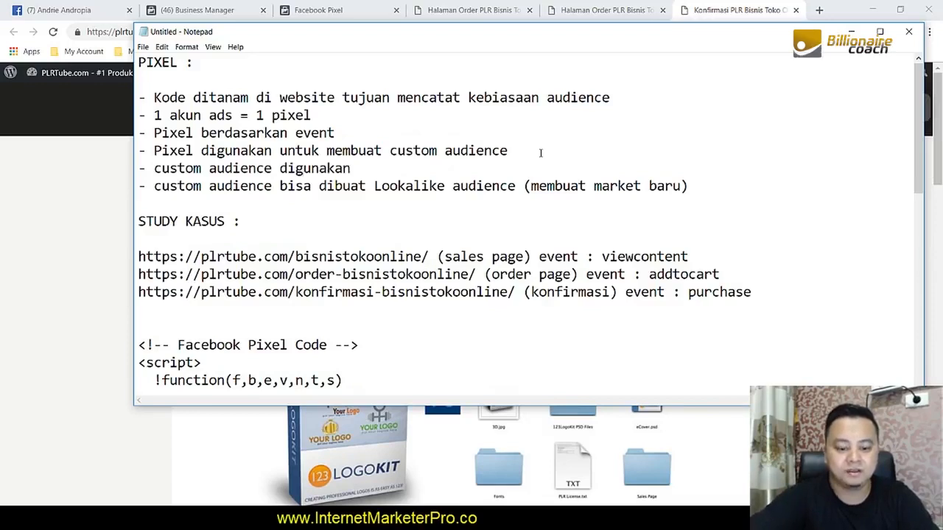
type(" retar")
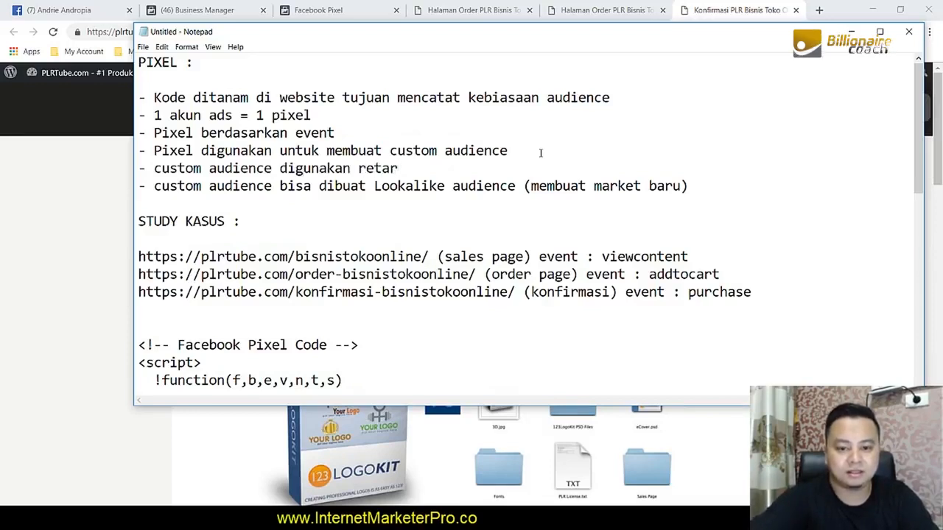
type("get")
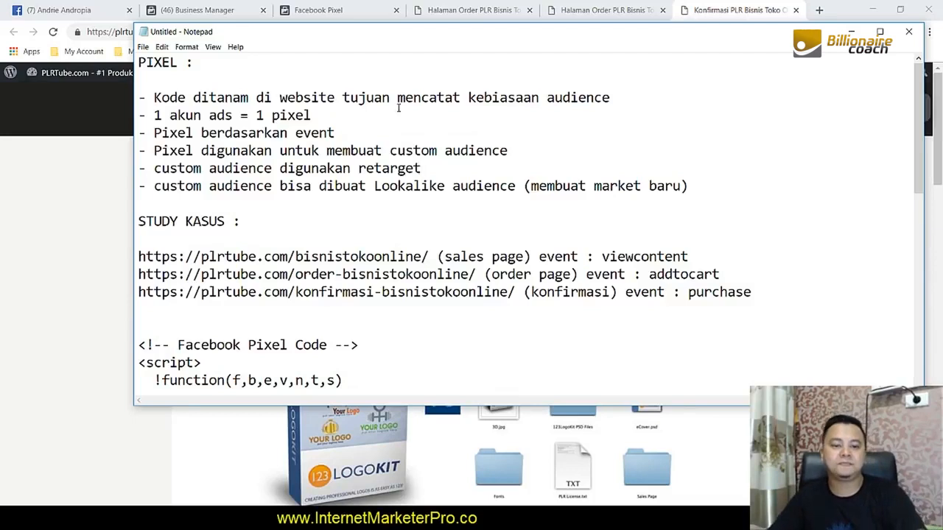
left_click(358, 168)
type("iklan")
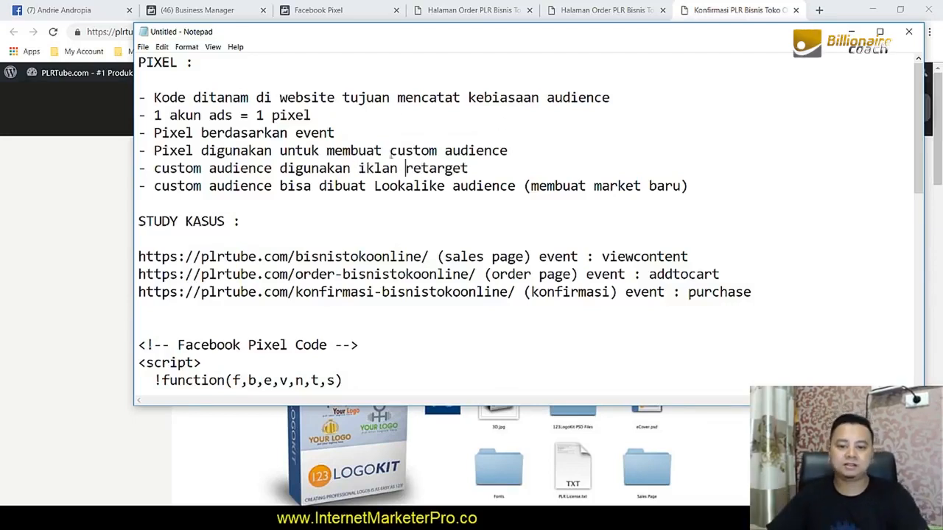
Step: Switch back to the browser and copy the order page's URL
left_click_drag(390, 151, 618, 162)
left_click(471, 9)
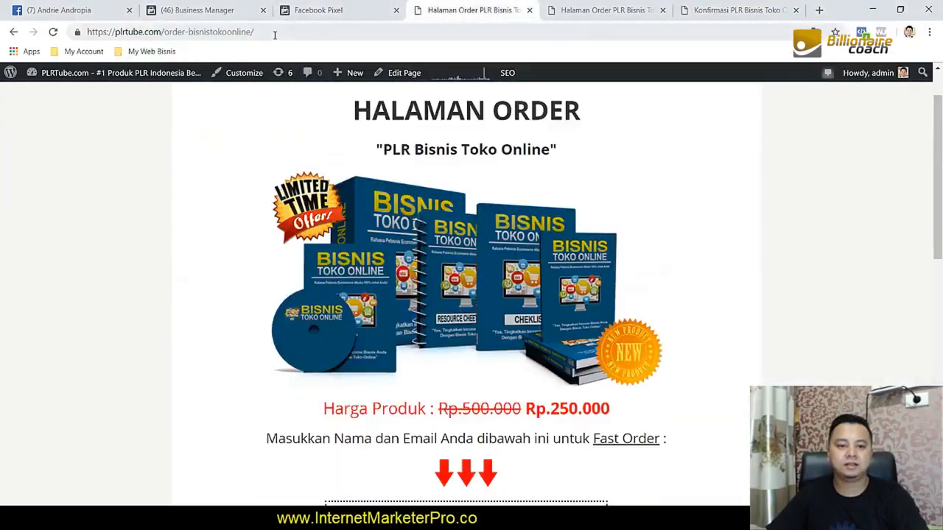
left_click(219, 33)
right_click(216, 33)
left_click(230, 97)
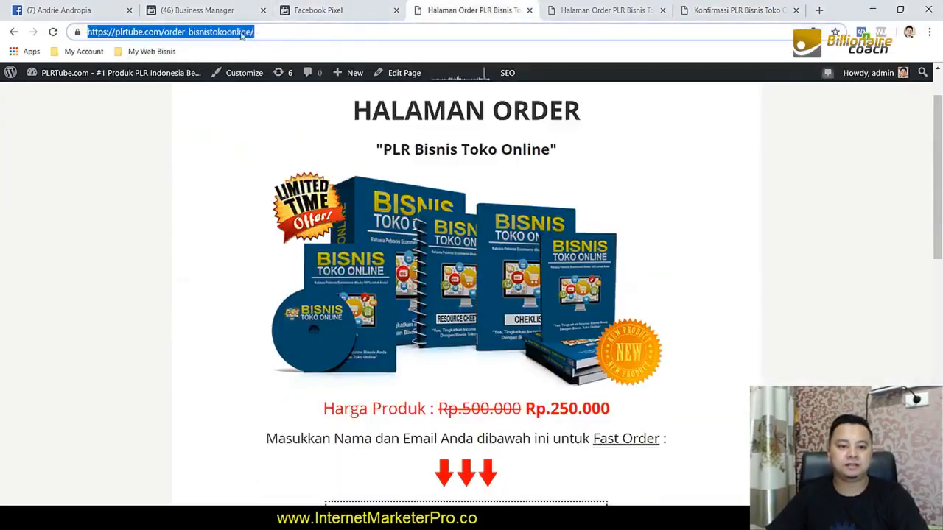
Step: Open the Audiences list of the ad account from Facebook Events Manager
left_click(197, 9)
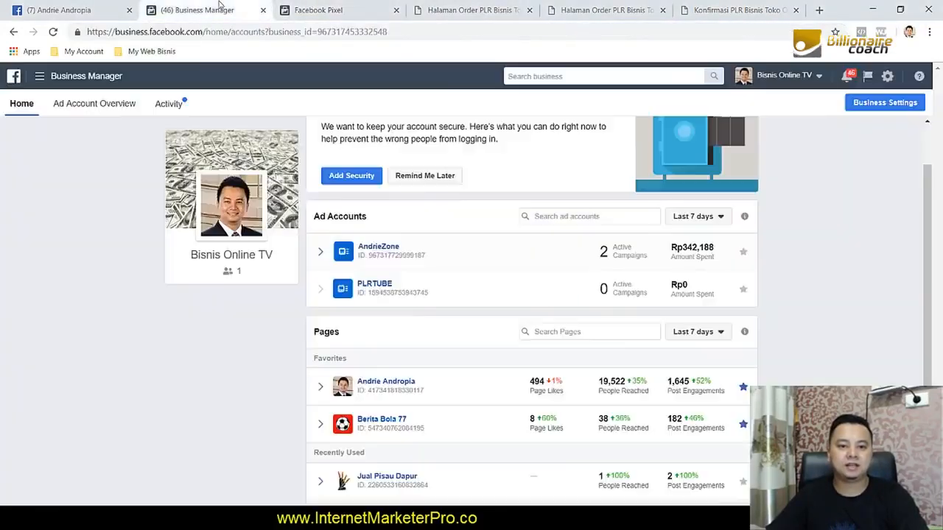
left_click(347, 10)
left_click(651, 95)
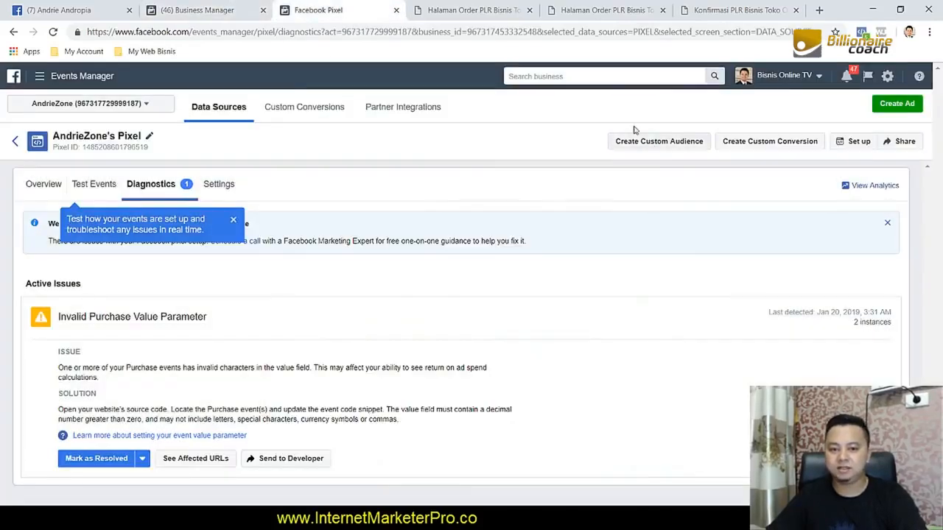
left_click(74, 76)
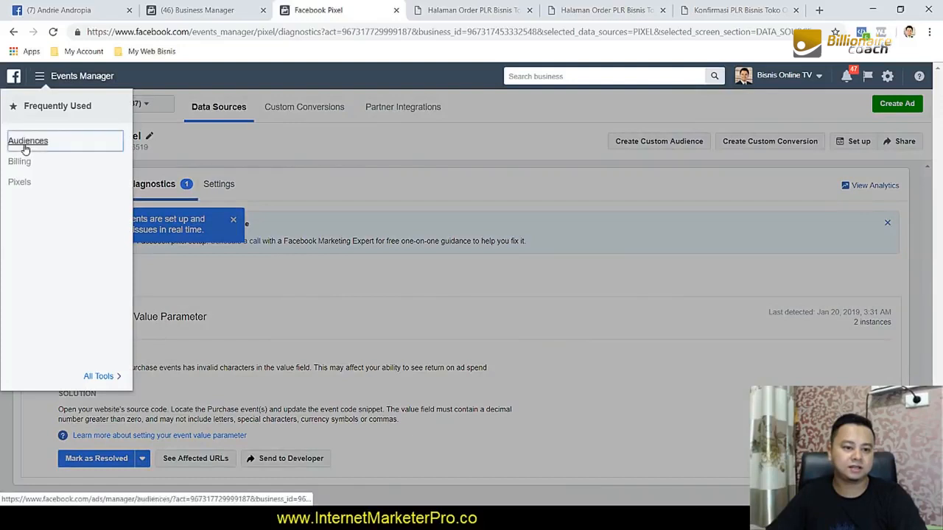
left_click(25, 141)
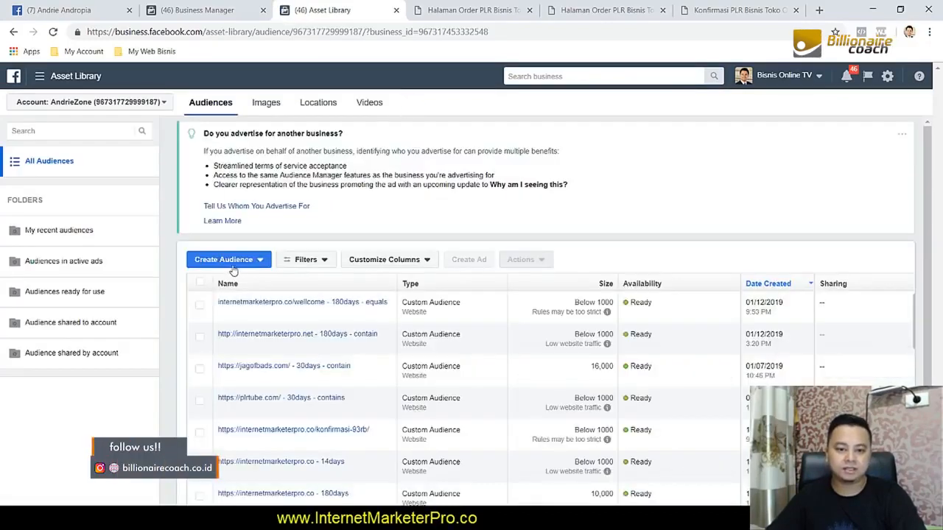
Step: Start a website-traffic custom audience and set its criterion to people who visited specific web pages
left_click(233, 265)
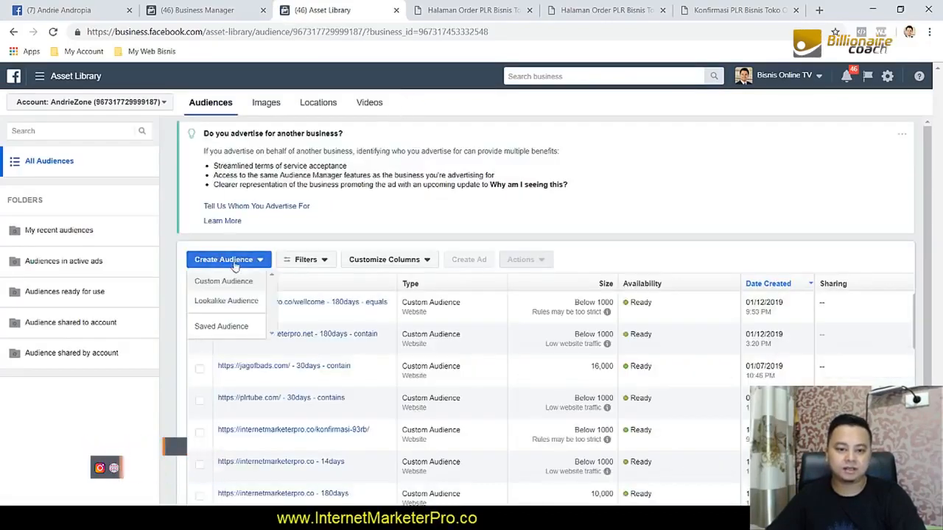
left_click(265, 282)
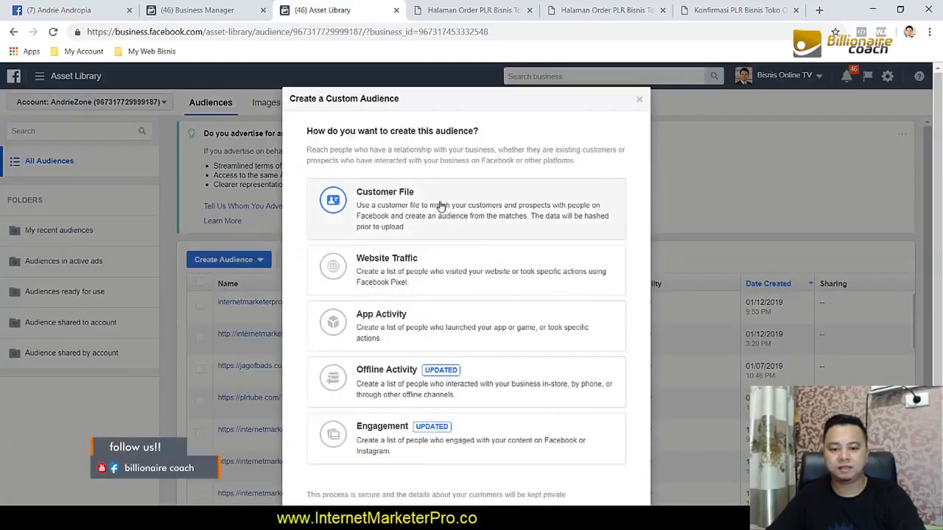
left_click(419, 276)
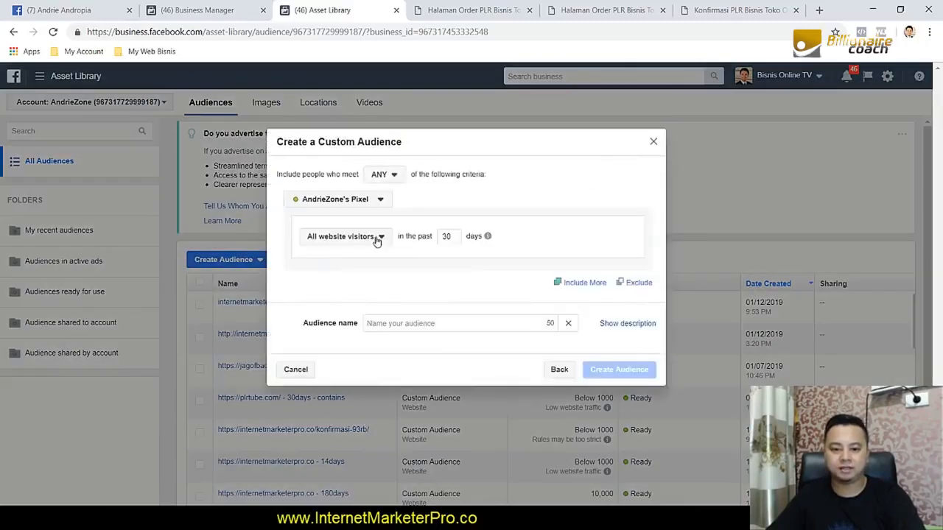
left_click(375, 240)
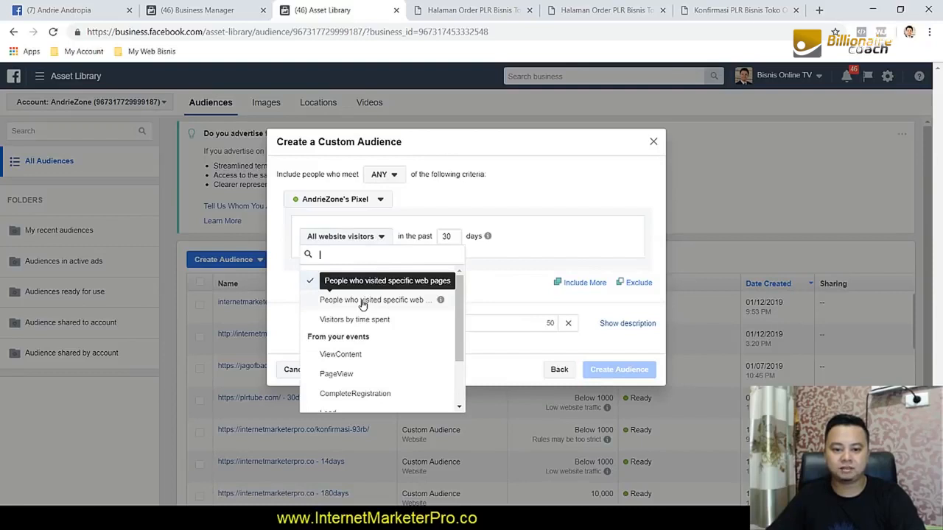
left_click(363, 302)
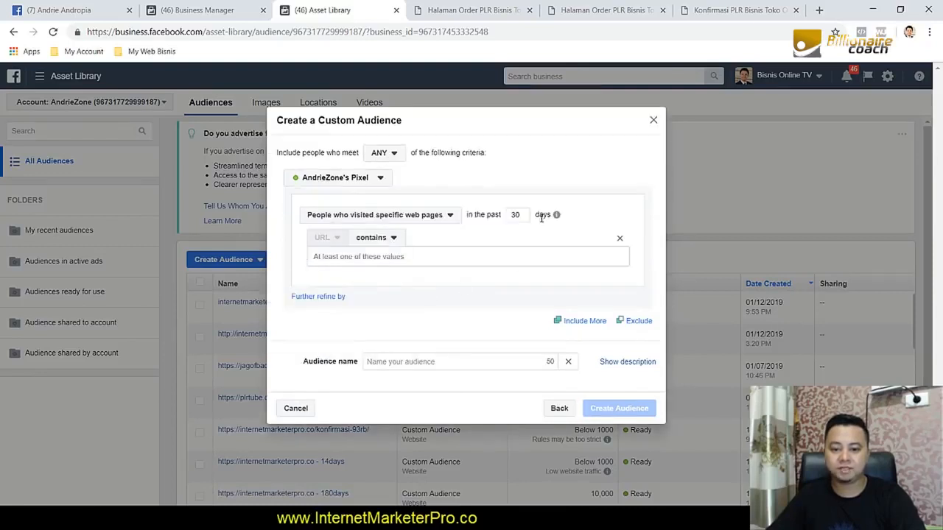
left_click(399, 246)
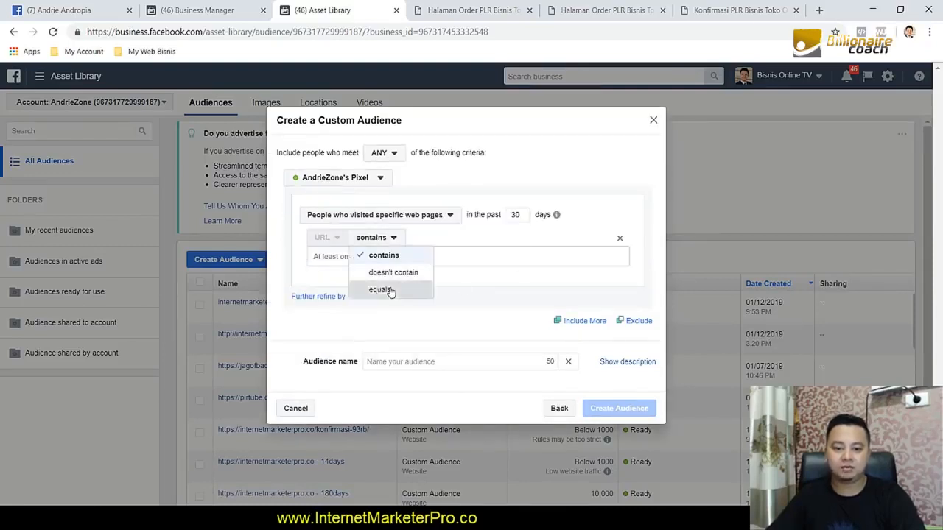
left_click(391, 288)
key("ctrl+v")
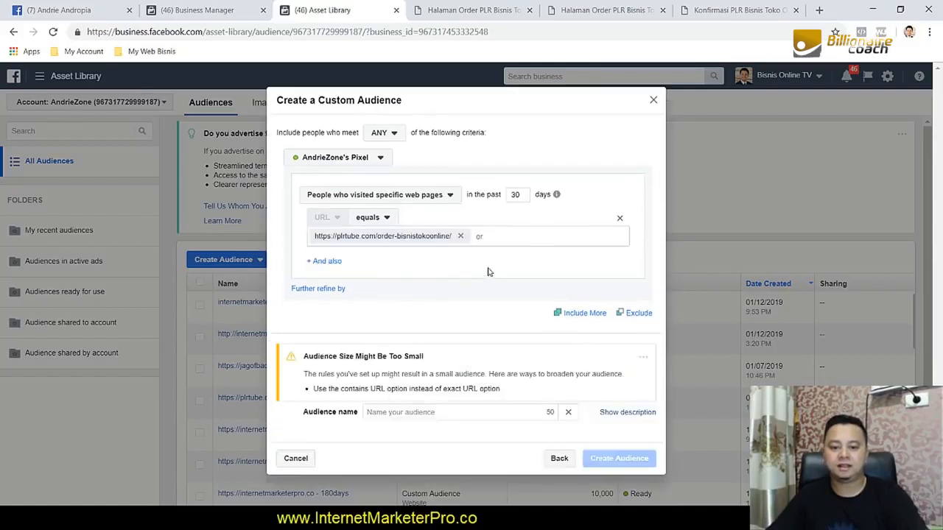
left_click(400, 414)
type("https://plrtube.com/order-bisnistokoonline/")
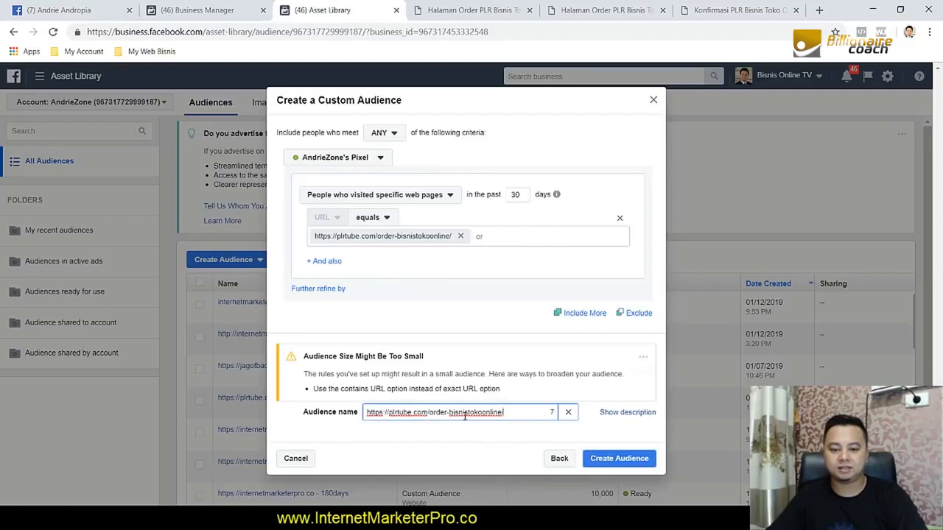
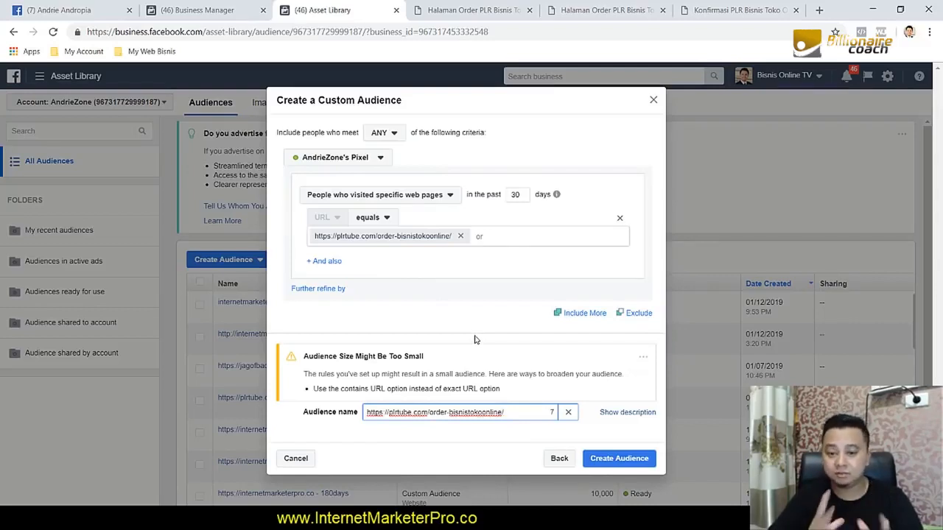
left_click(384, 223)
left_click(388, 267)
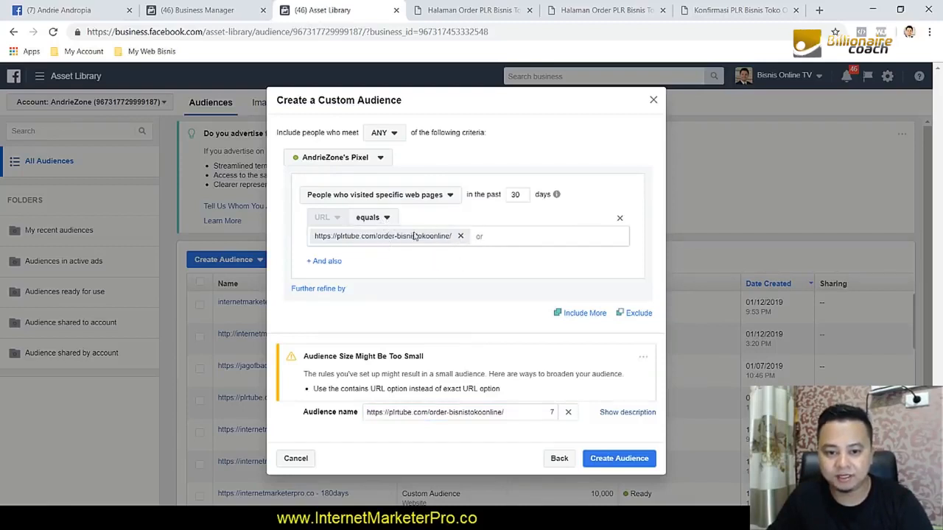
left_click(461, 236)
left_click(482, 11)
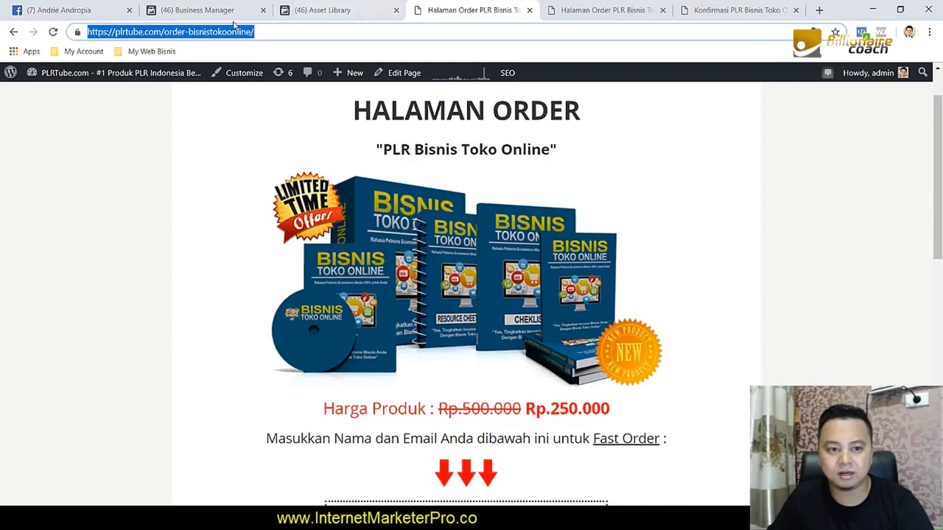
left_click(160, 33)
left_click_drag(164, 32, 12, 23)
key("ctrl+c")
left_click(312, 16)
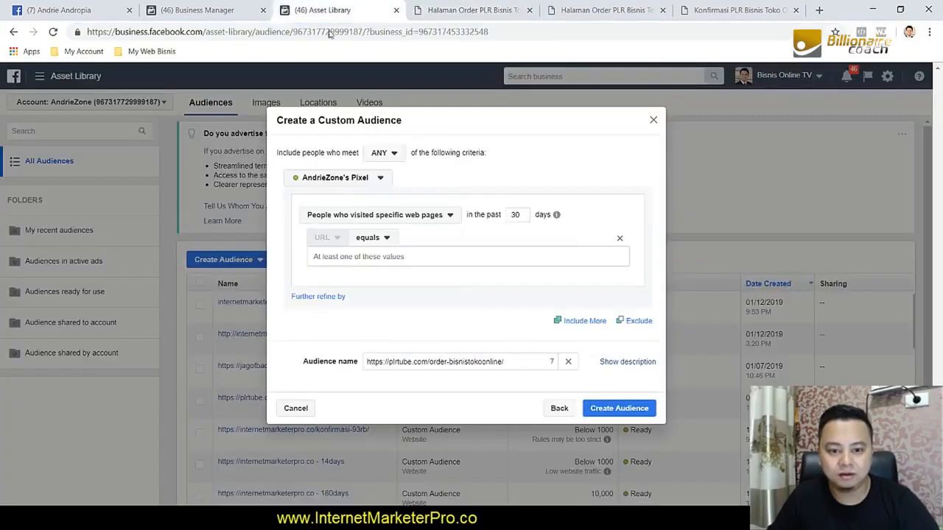
left_click(373, 238)
left_click(369, 256)
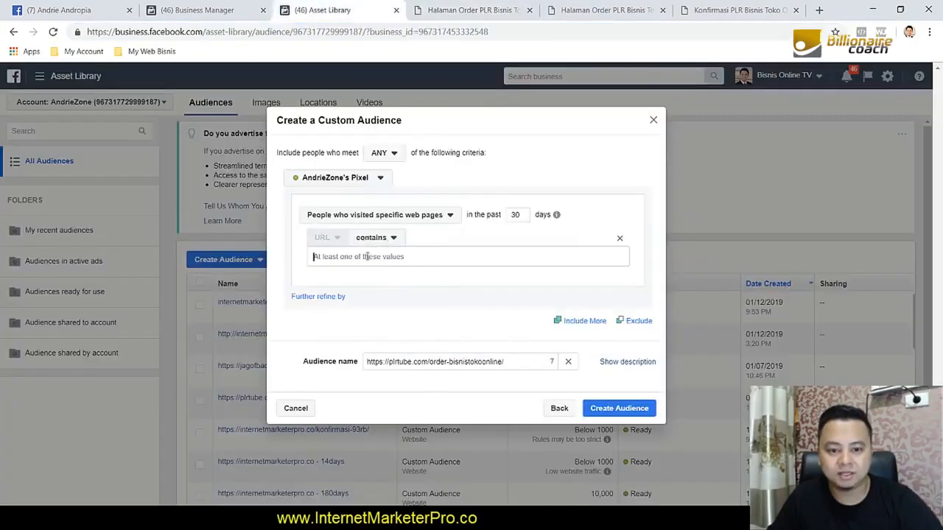
key("ctrl+v")
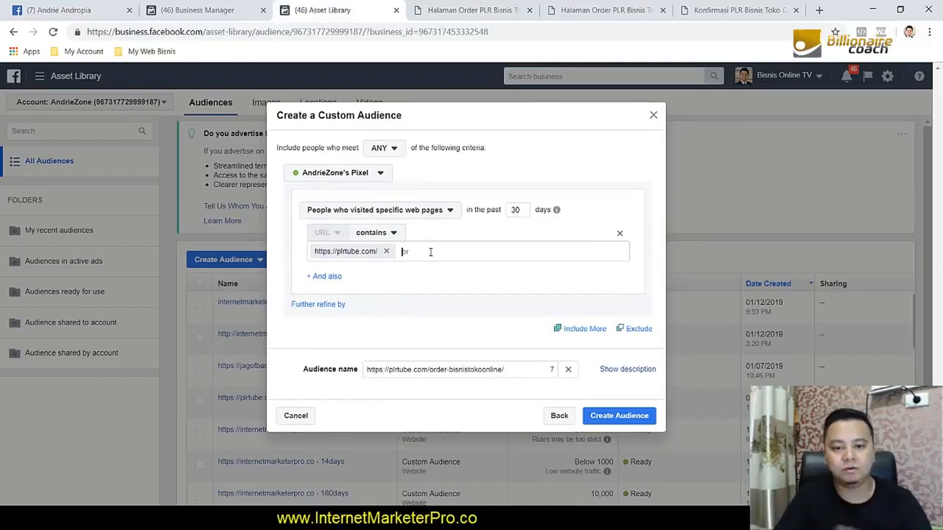
left_click(471, 9)
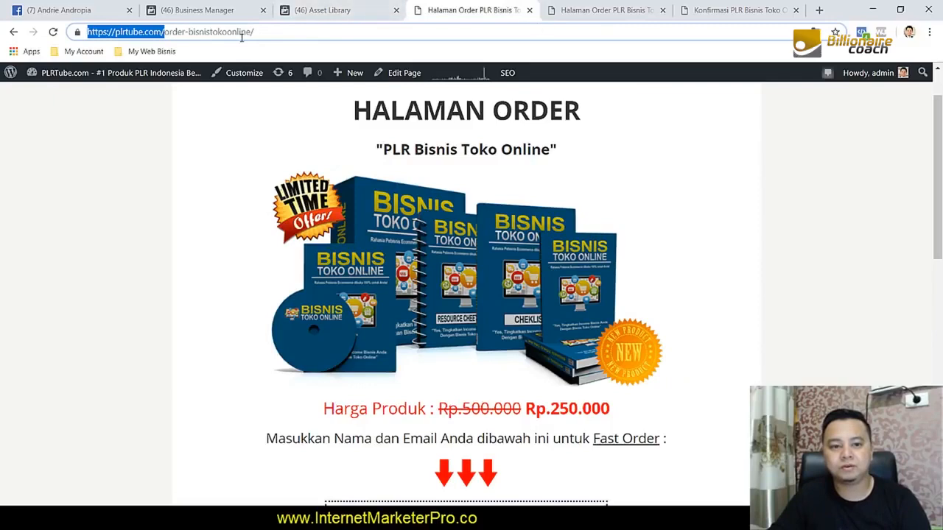
left_click(13, 31)
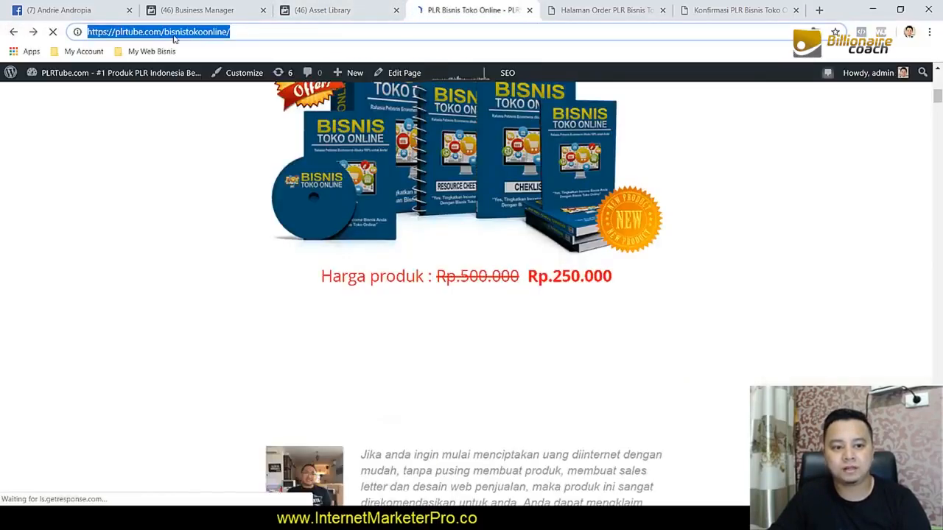
left_click_drag(163, 32, 316, 44)
type("c")
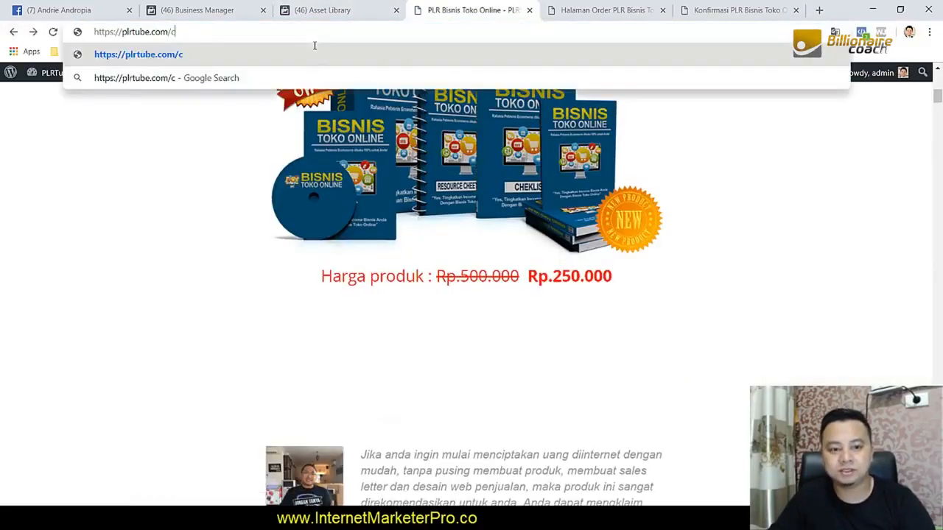
key("BackSpace")
type("suks")
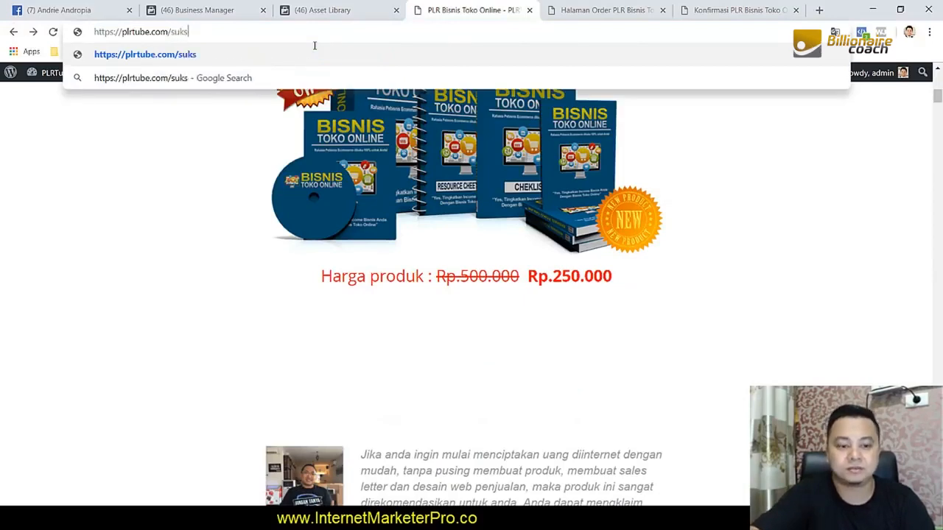
type("esbisnis ")
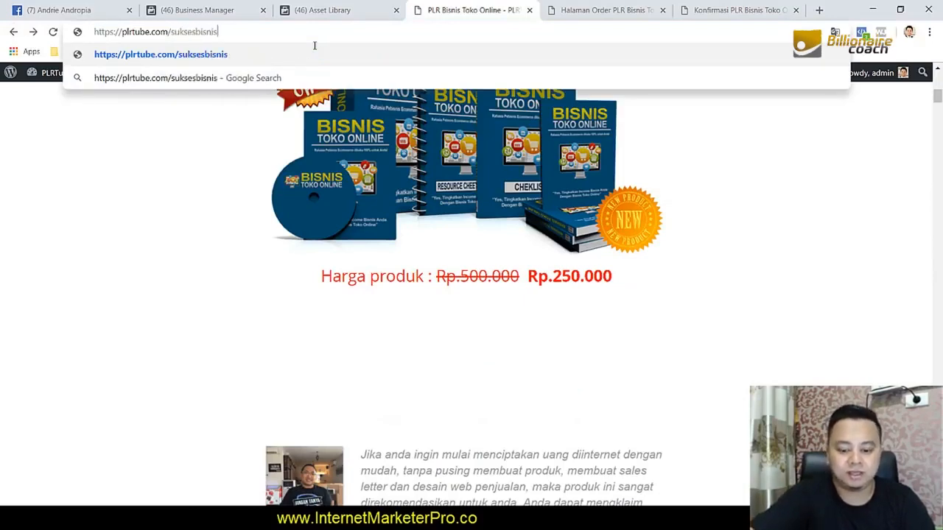
type("onlune")
key("BackSpace")
key("BackSpace")
key("BackSpace")
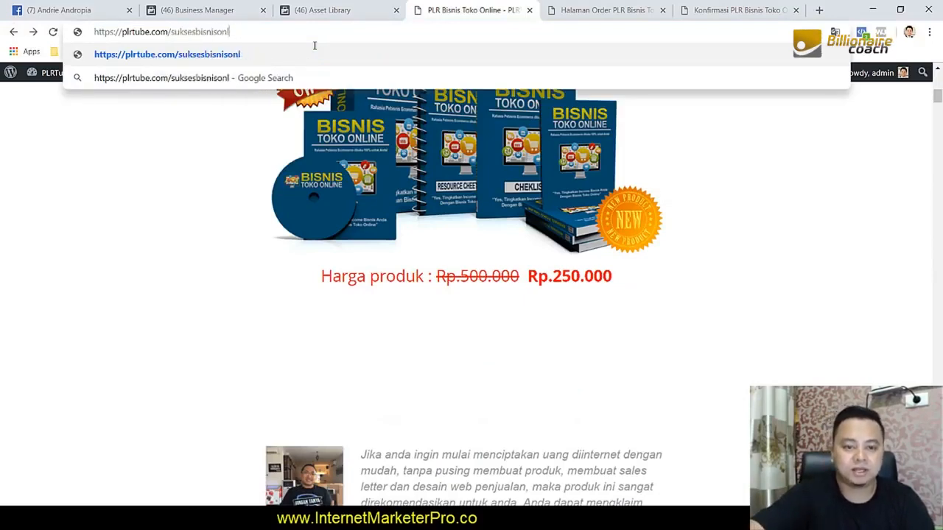
type("ine")
key("Return")
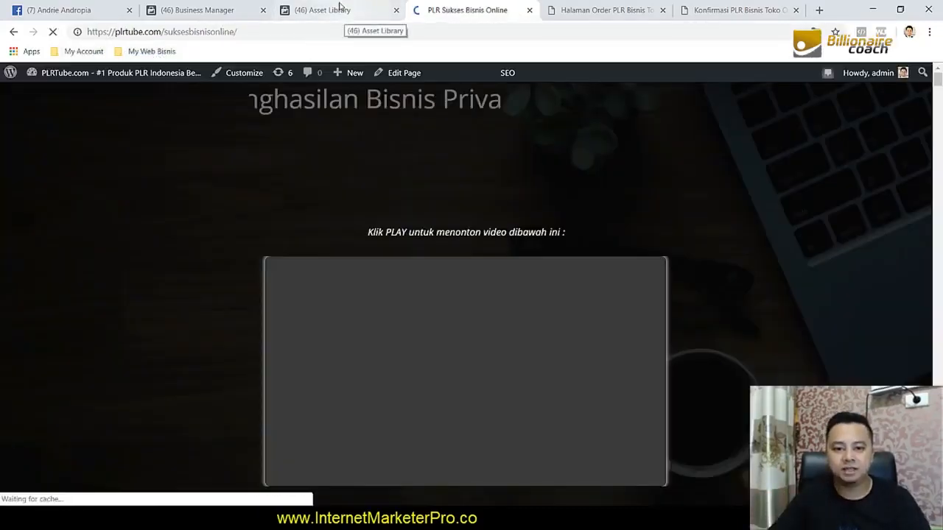
Step: Return to the custom audience form and set the URL condition to equals
left_click(341, 9)
left_click(398, 241)
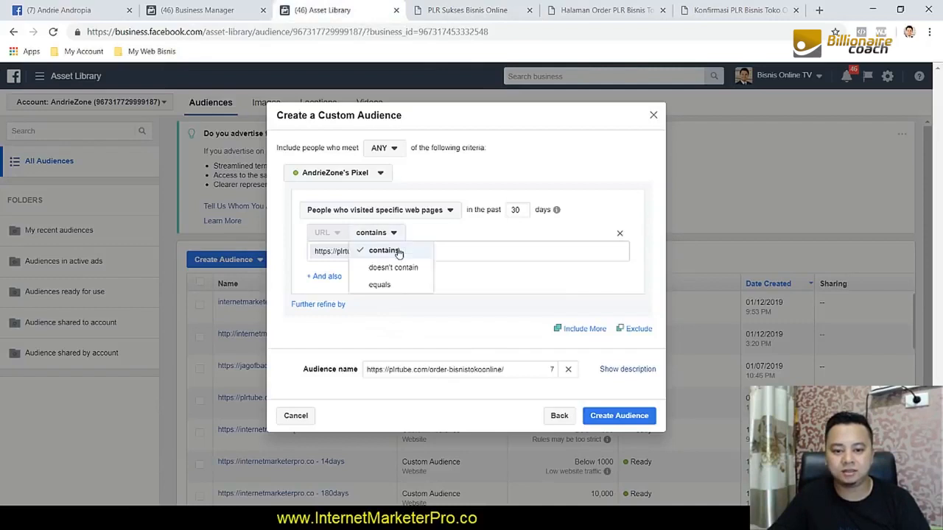
left_click(400, 252)
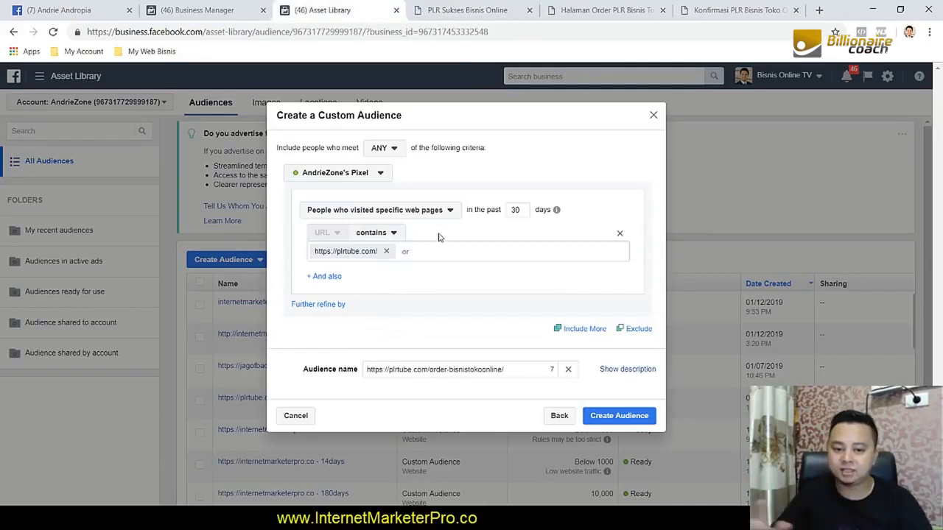
left_click(386, 242)
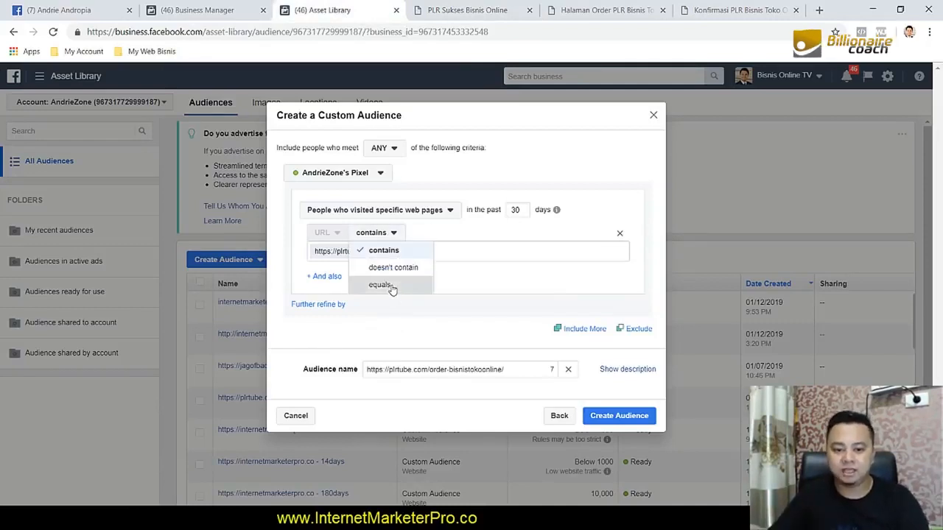
left_click(390, 288)
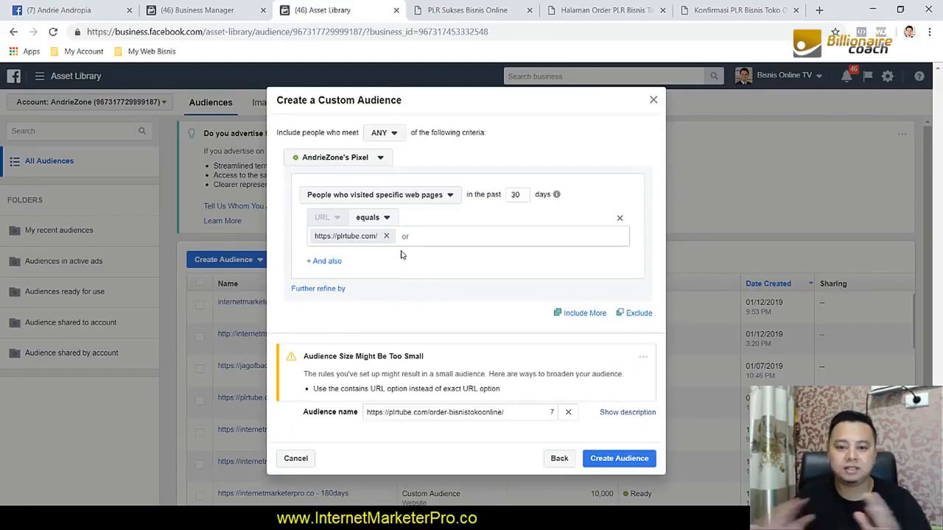
left_click(471, 10)
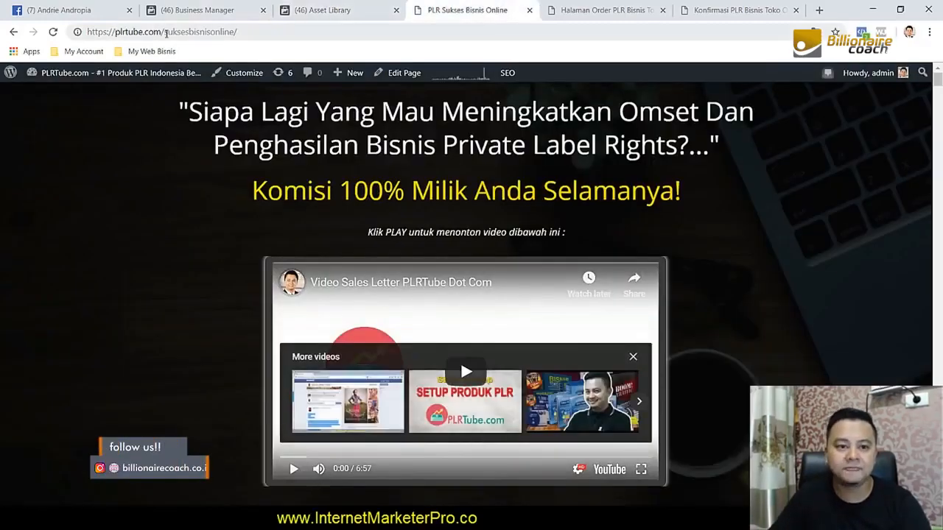
left_click_drag(163, 32, 309, 44)
key("ctrl+c")
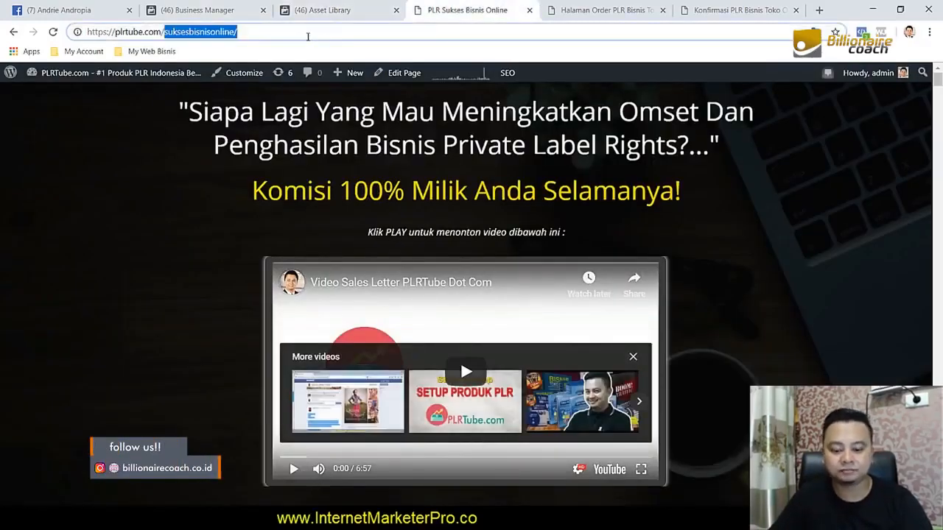
key("BackSpace")
key("Return")
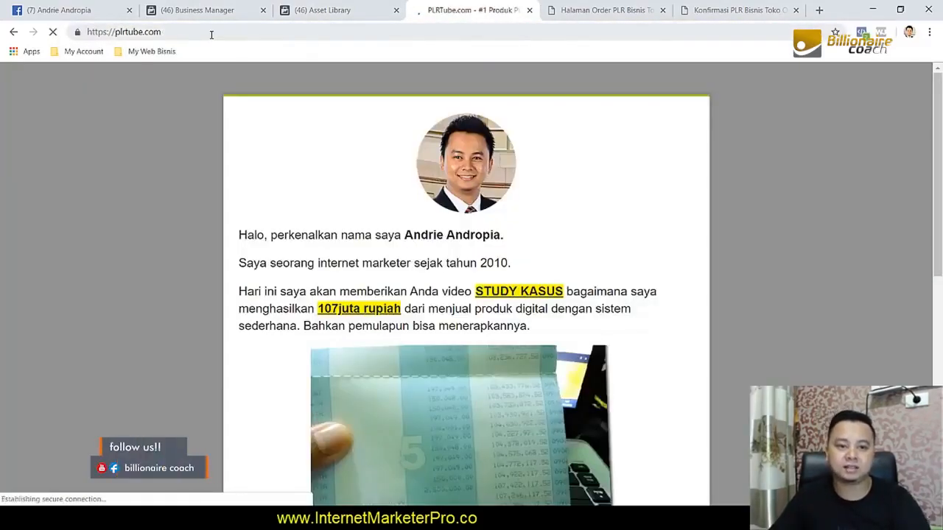
left_click(213, 33)
left_click(213, 33)
key("ctrl+v")
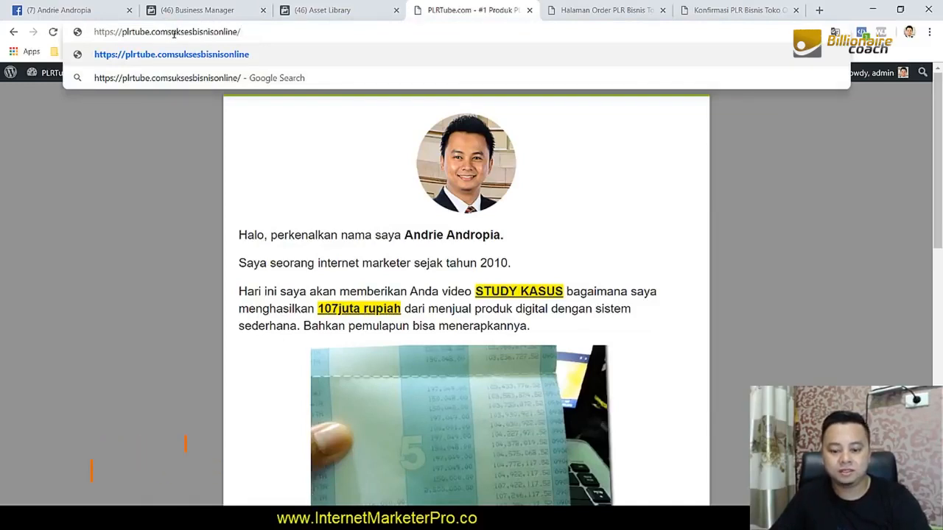
key("Return")
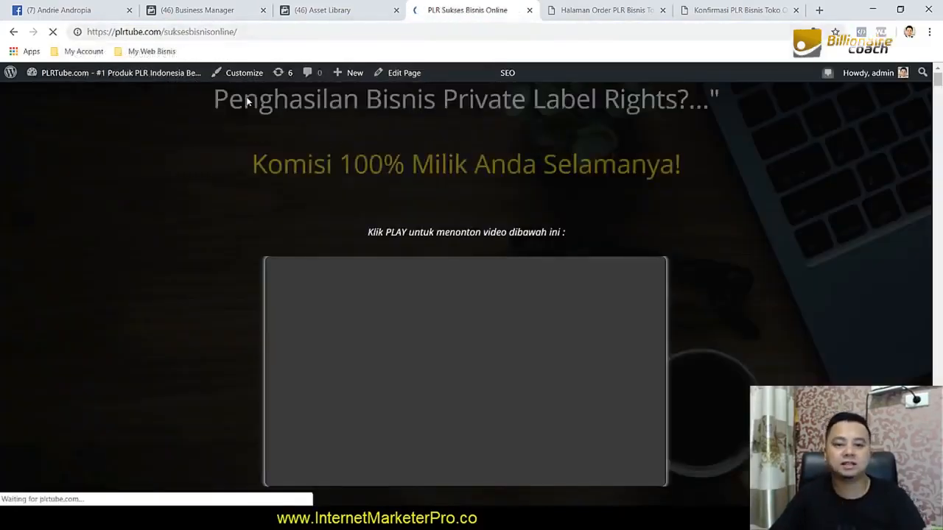
Step: Review the URL condition options in the custom audience form and keep equals selected
left_click(356, 5)
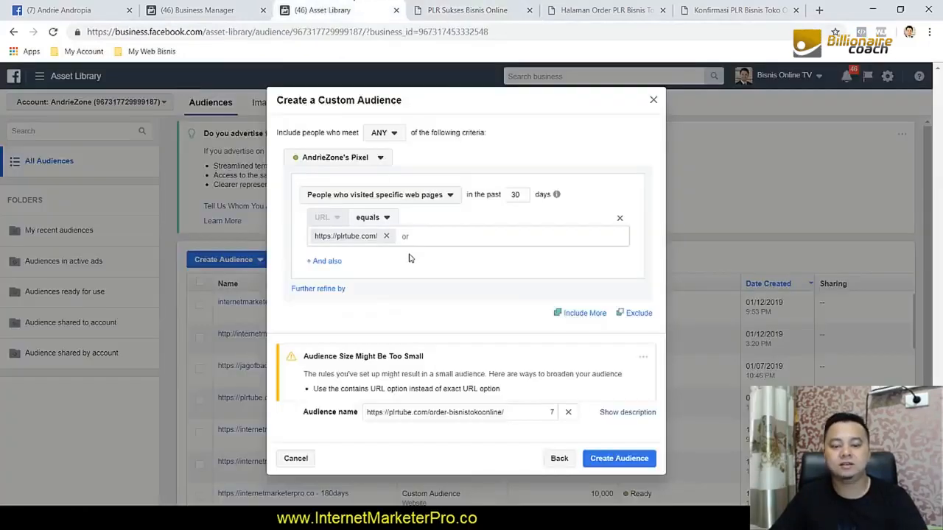
left_click(383, 221)
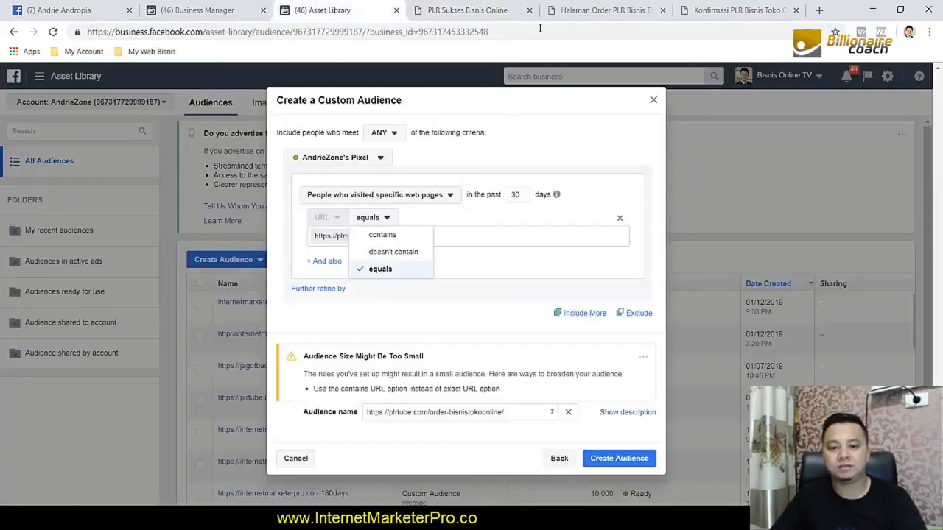
left_click(479, 10)
left_click(330, 8)
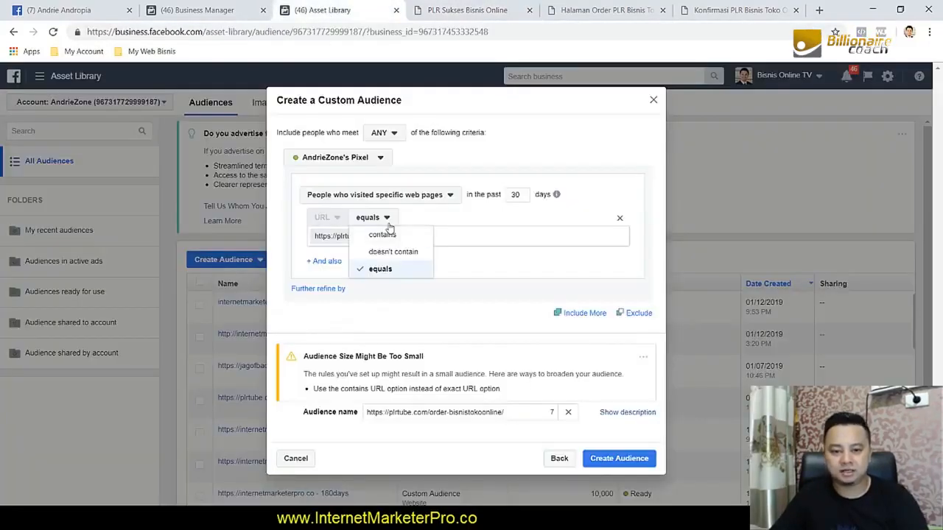
left_click(381, 269)
left_click(471, 10)
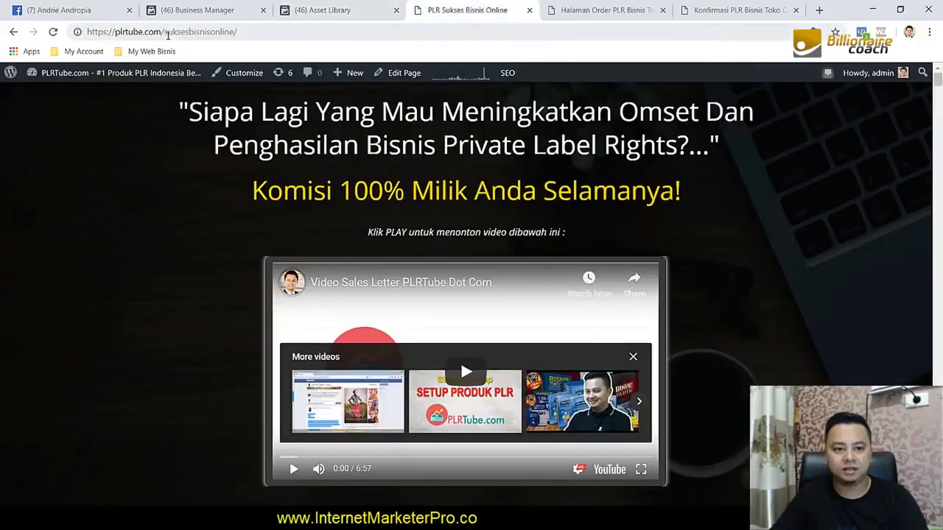
left_click_drag(163, 31, 373, 46)
type("b")
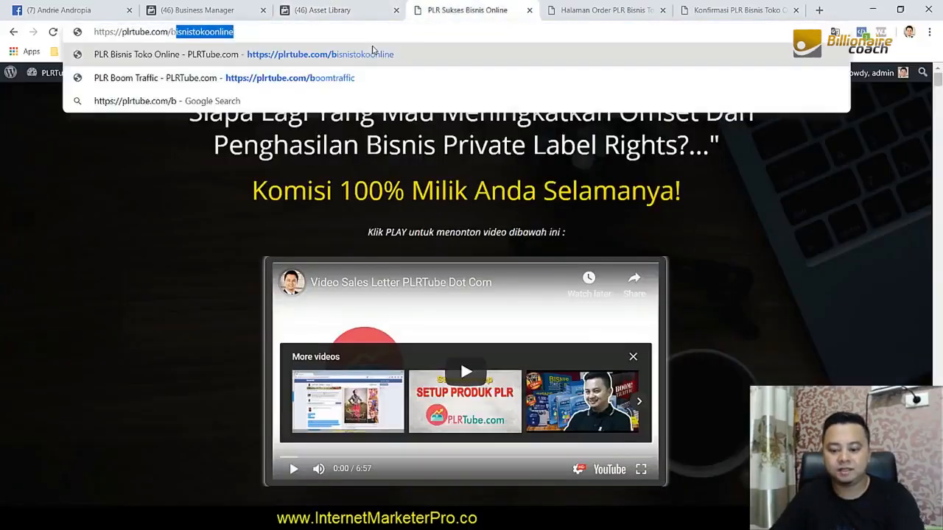
key("Return")
left_click(336, 35)
key("ctrl+c")
left_click(336, 9)
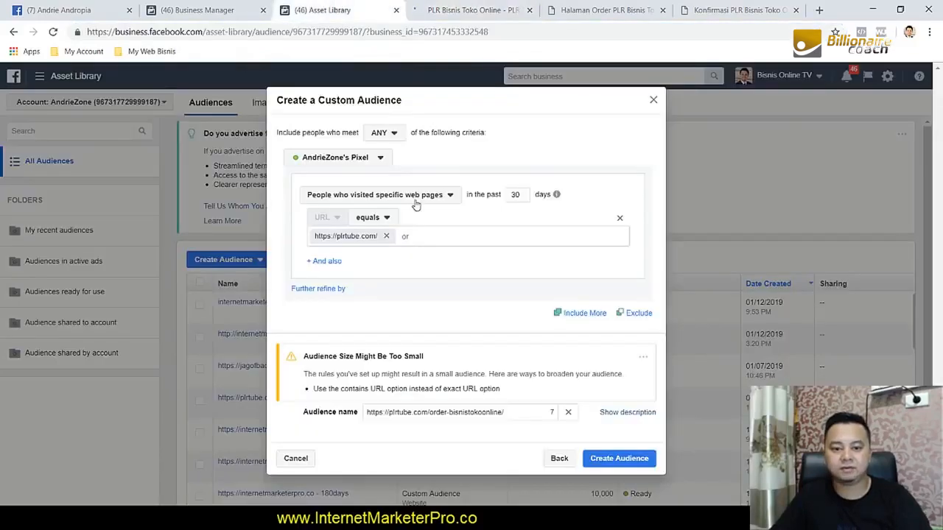
left_click(386, 236)
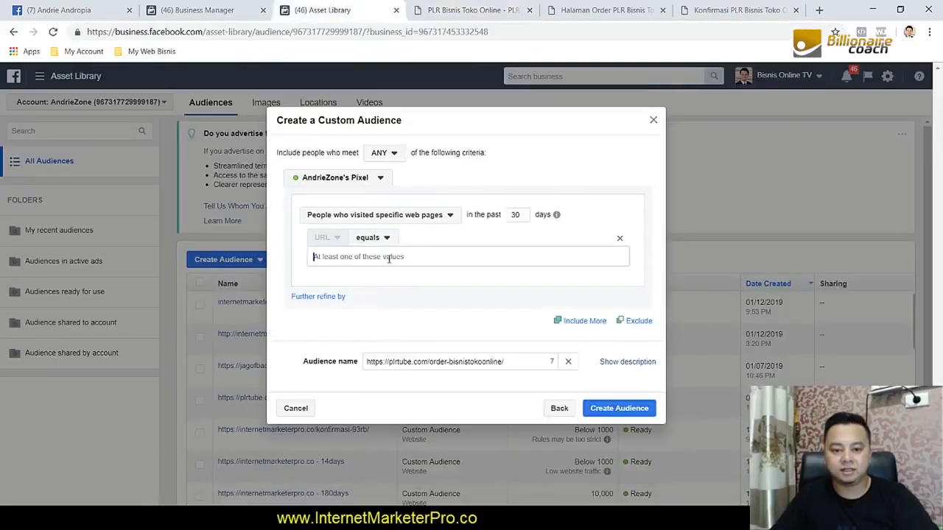
key("ctrl+v")
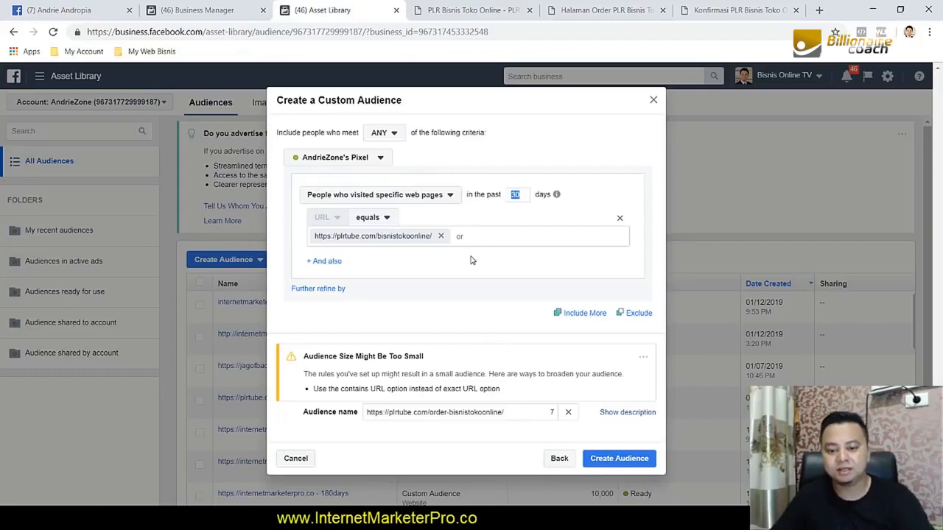
type("7")
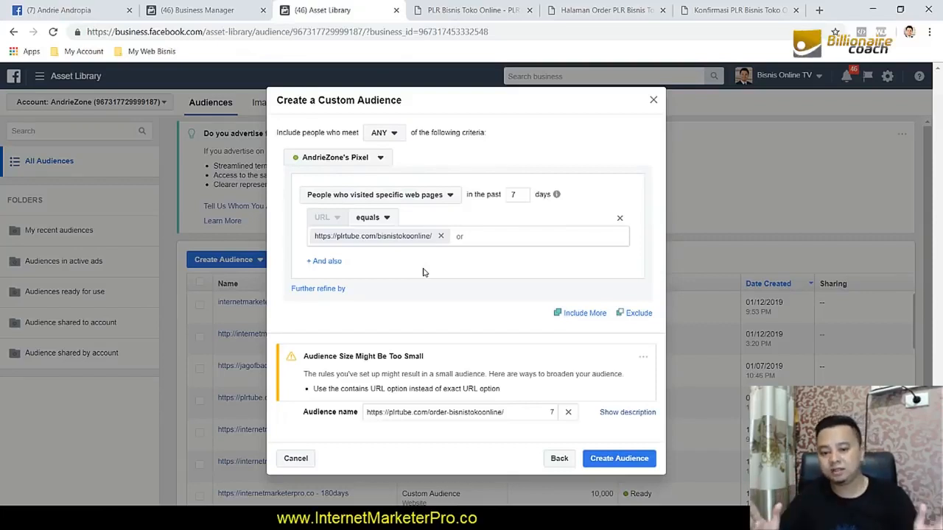
left_click(620, 457)
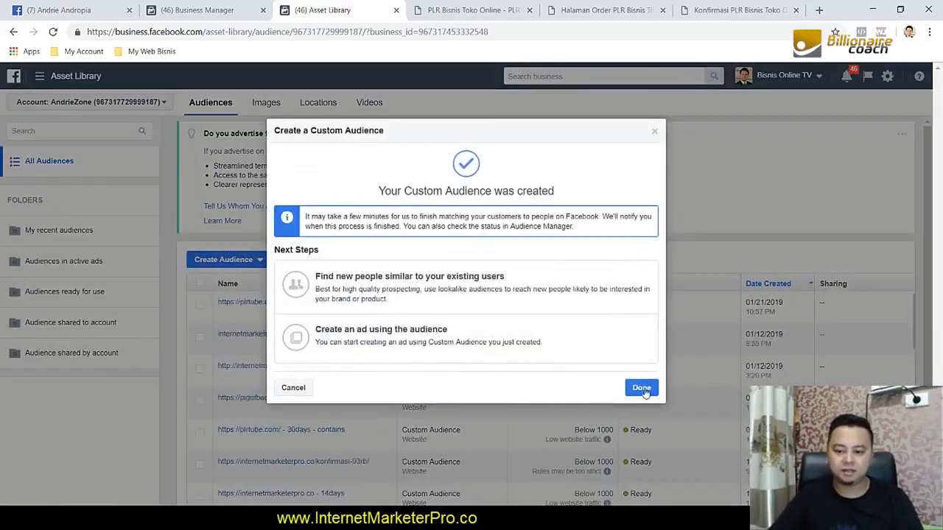
left_click(642, 388)
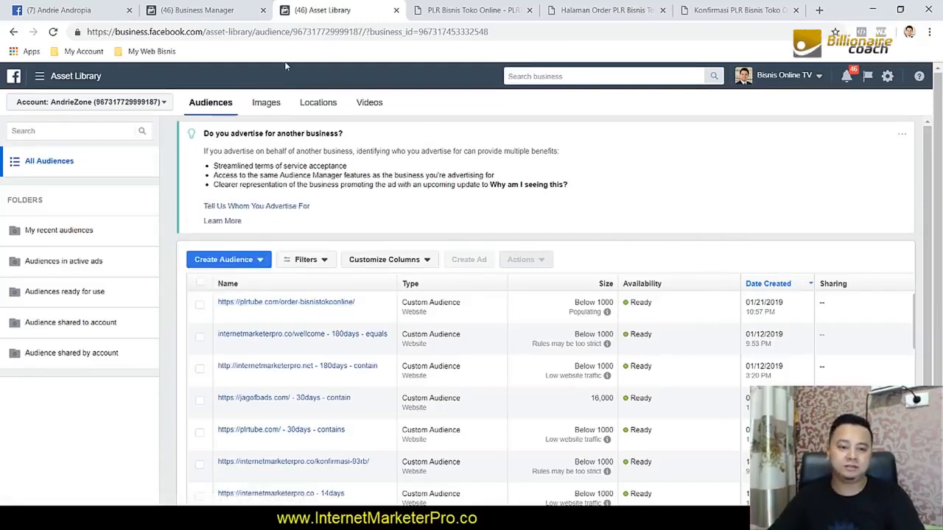
Step: Switch to the Notepad notes and highlight the lines about custom audiences, retargeting ads and Lookalike audiences
left_click(193, 9)
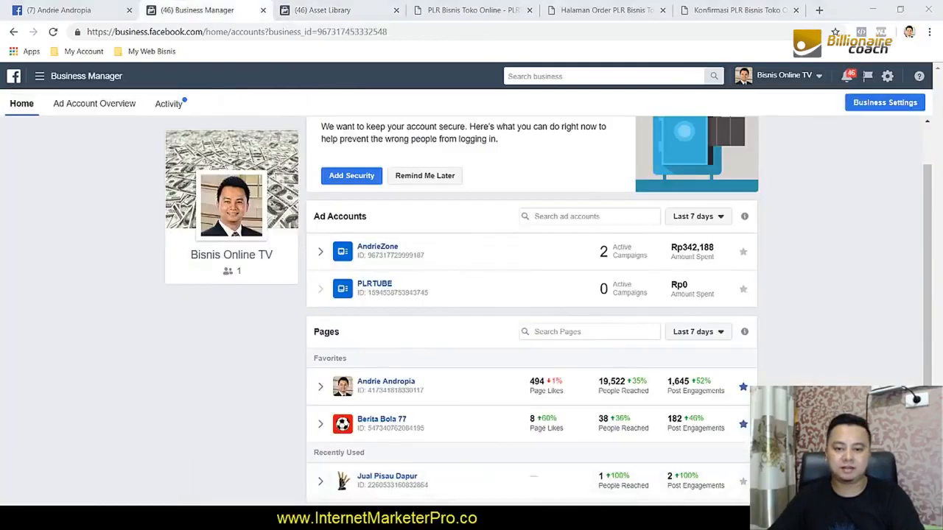
key("alt+Tab")
left_click(300, 199)
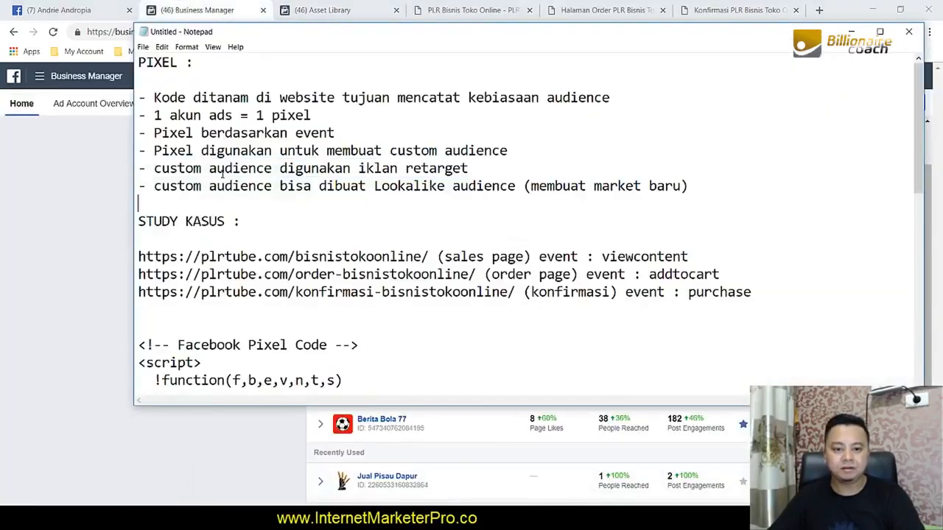
left_click_drag(278, 170, 475, 170)
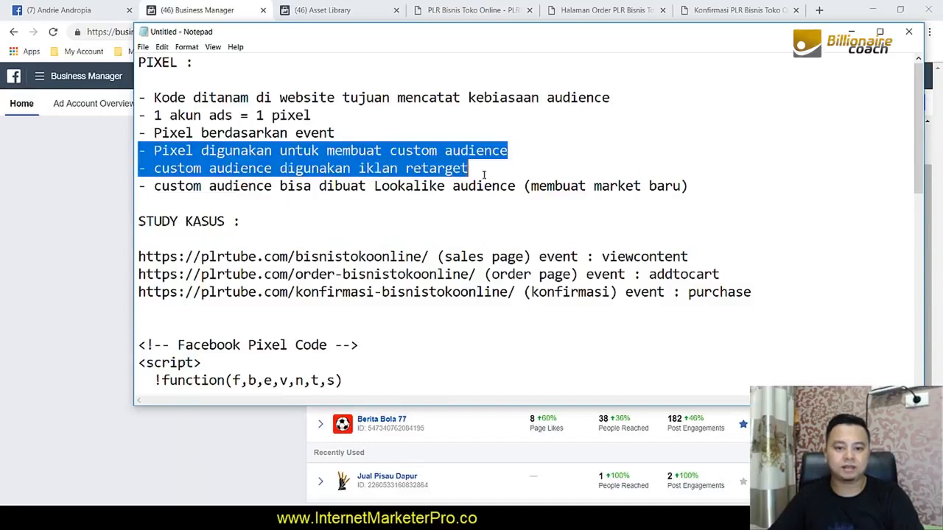
left_click_drag(364, 187, 514, 198)
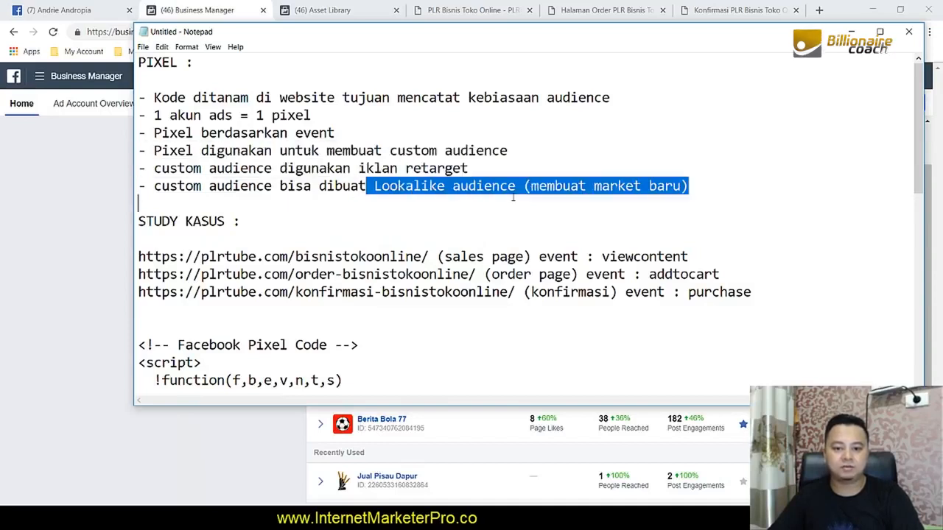
left_click(28, 203)
left_click(316, 9)
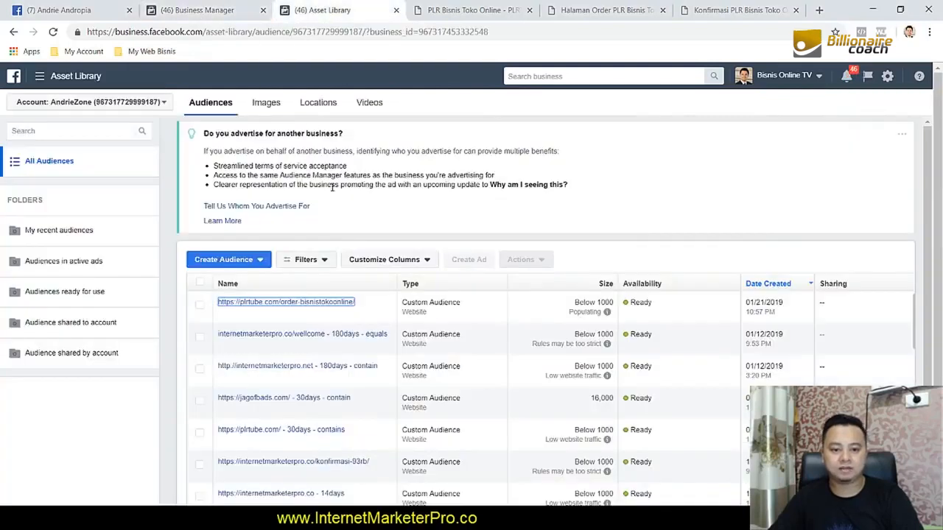
left_click(375, 292)
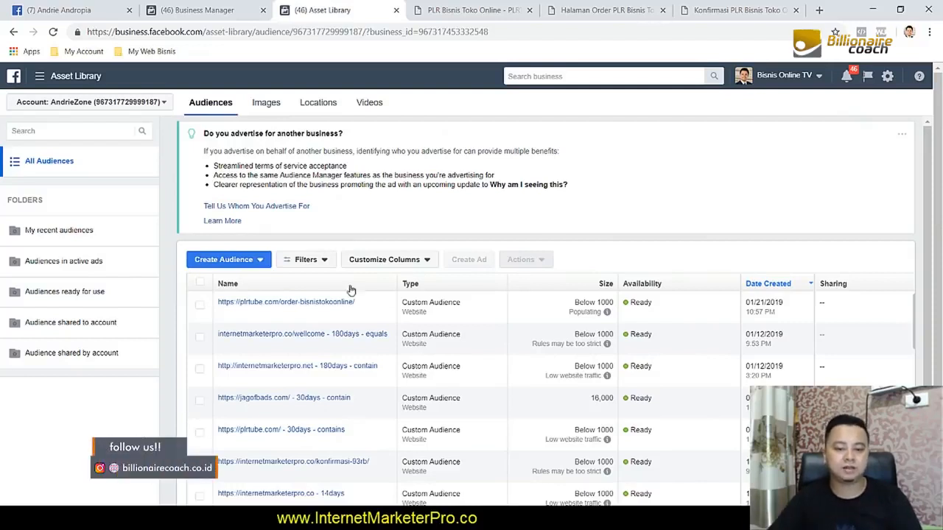
left_click(200, 307)
mouse_move(265, 304)
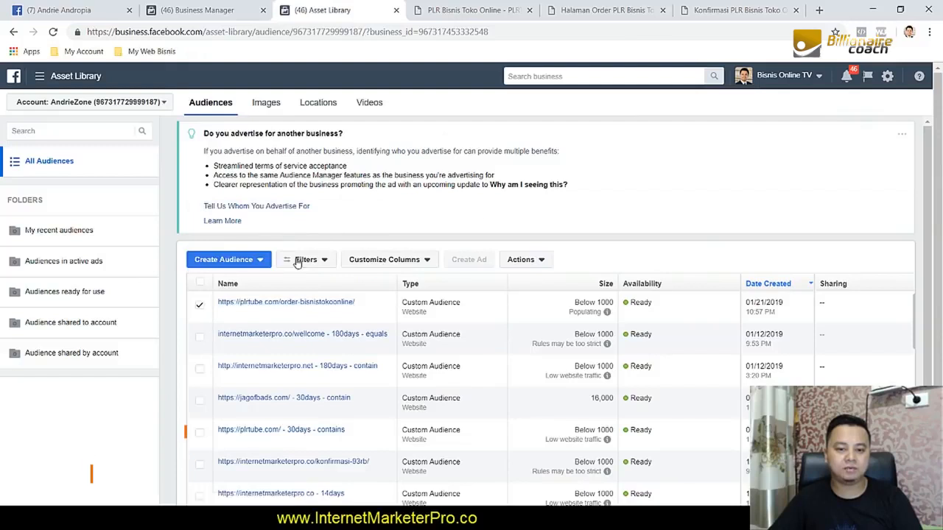
left_click(258, 261)
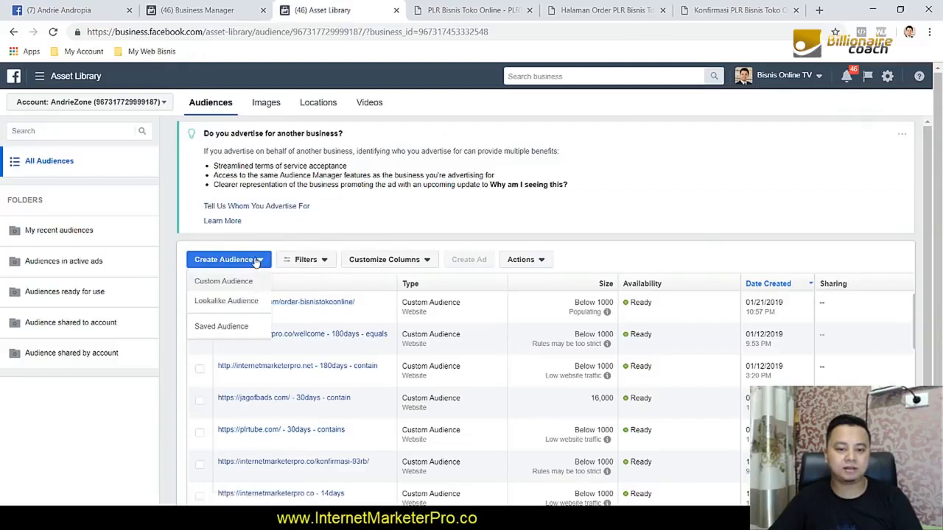
left_click(228, 302)
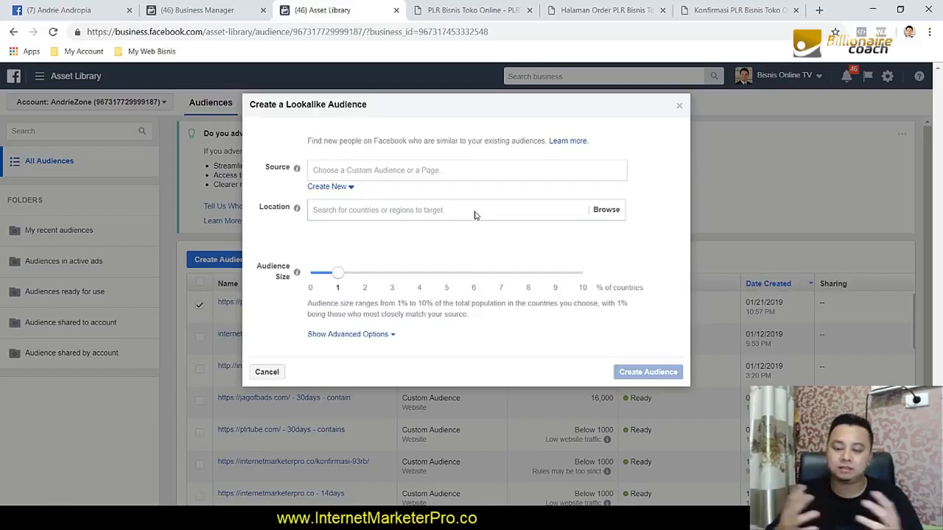
left_click(455, 170)
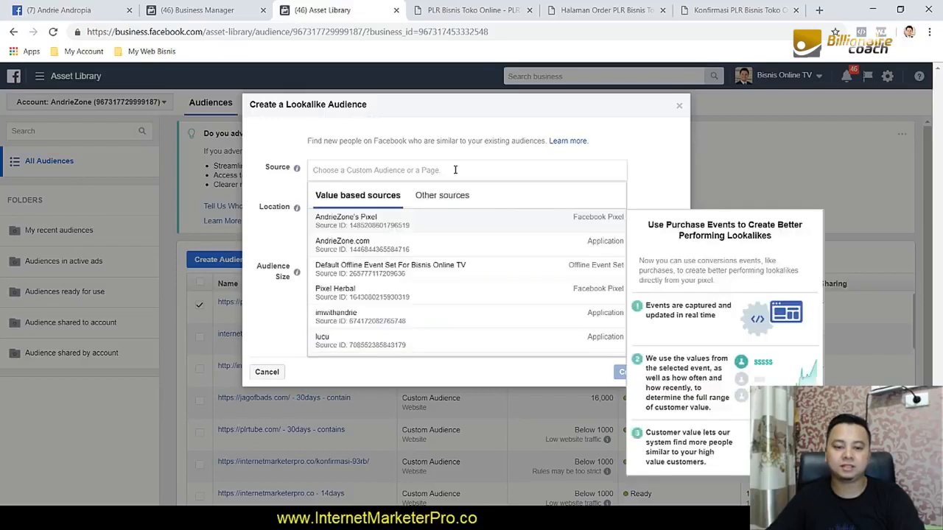
left_click(440, 199)
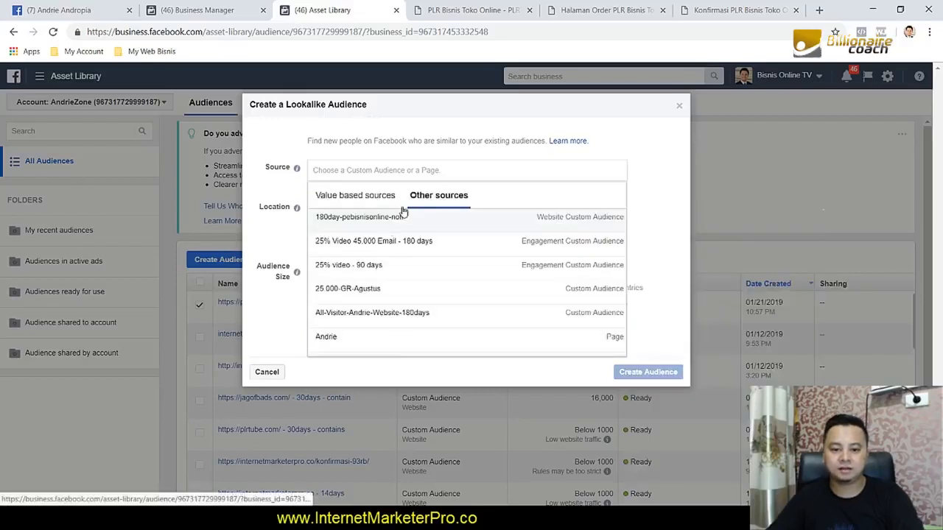
left_click(359, 196)
scroll(402, 274, "down", 2)
scroll(400, 271, "up", 2)
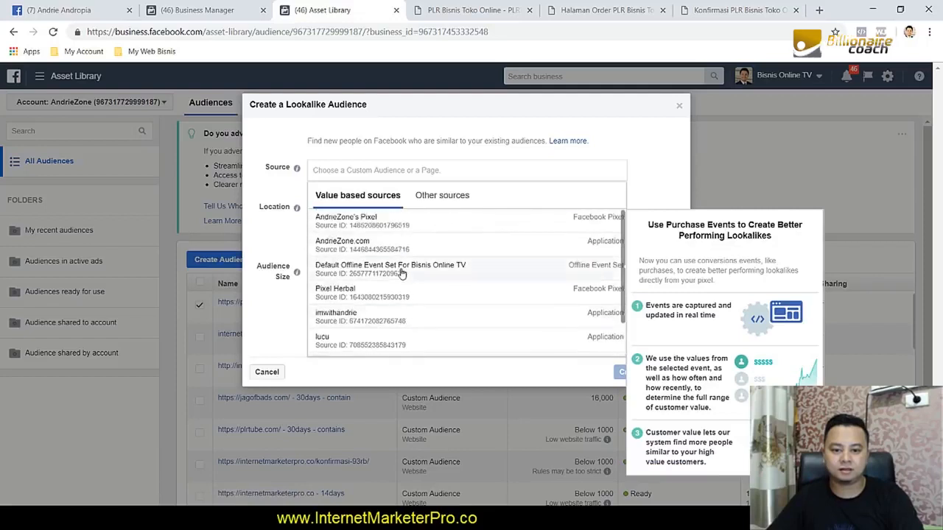
left_click(419, 196)
scroll(404, 250, "down", 3)
scroll(402, 257, "down", 8)
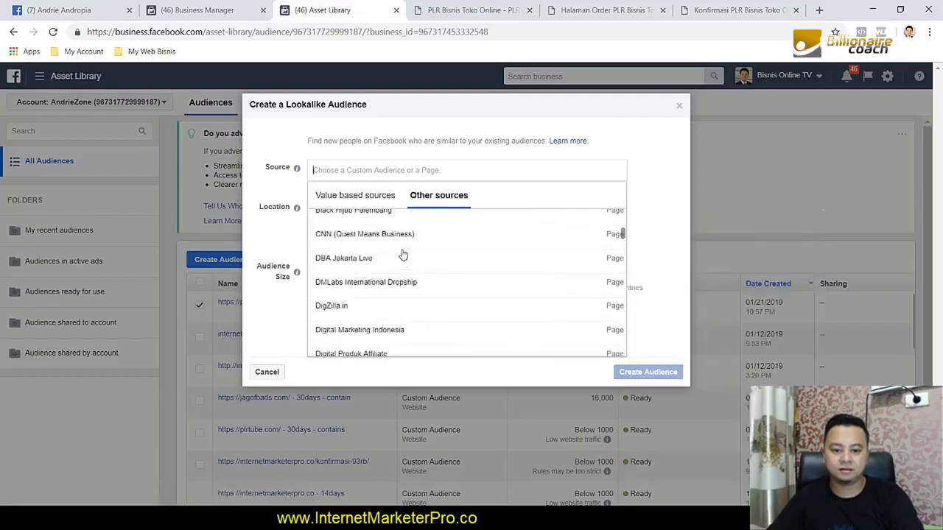
type("h")
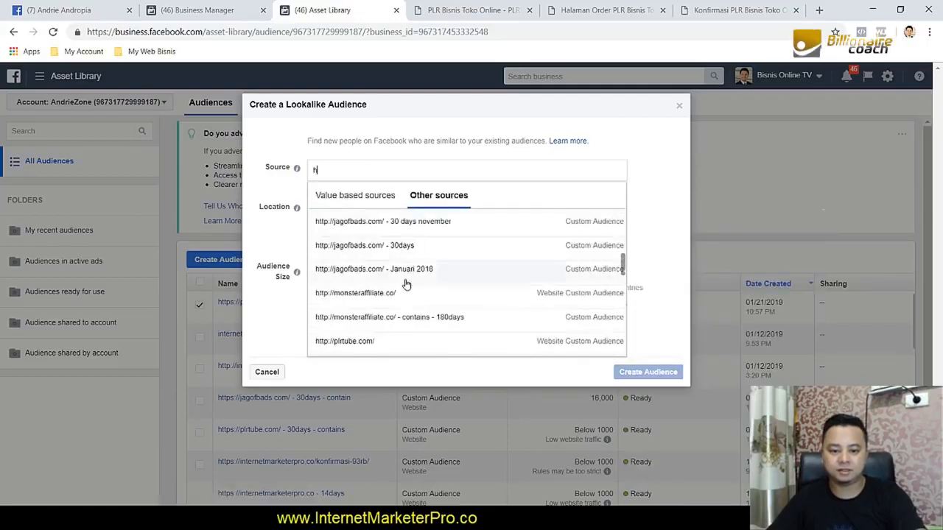
scroll(405, 288, "down", 5)
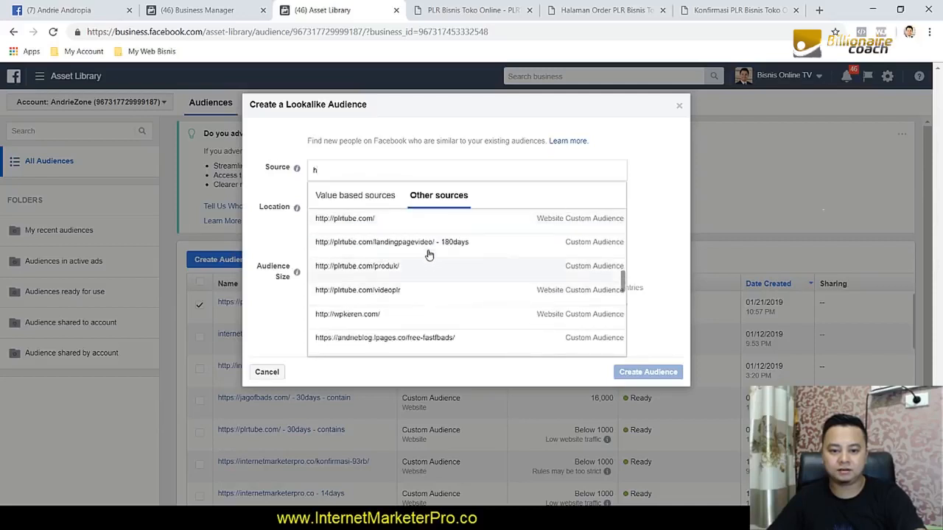
scroll(446, 290, "down", 3)
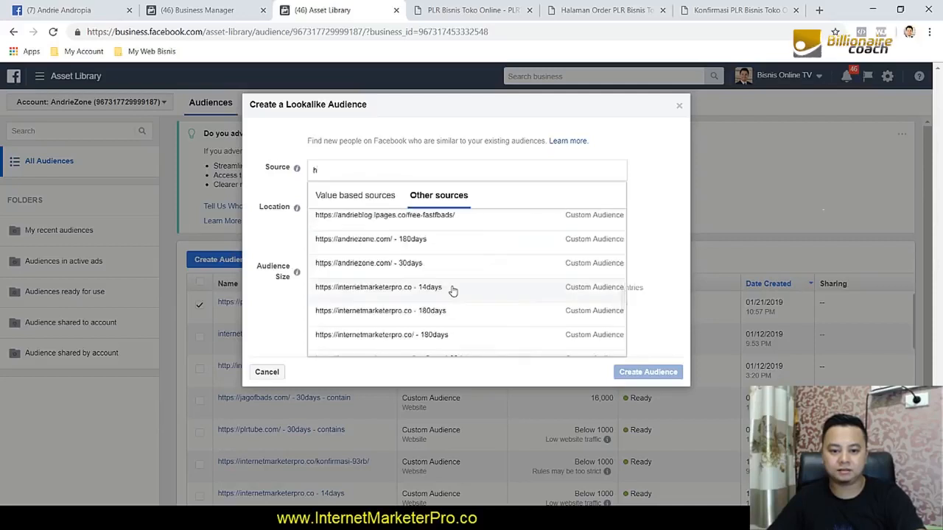
scroll(453, 291, "down", 2)
scroll(455, 293, "down", 3)
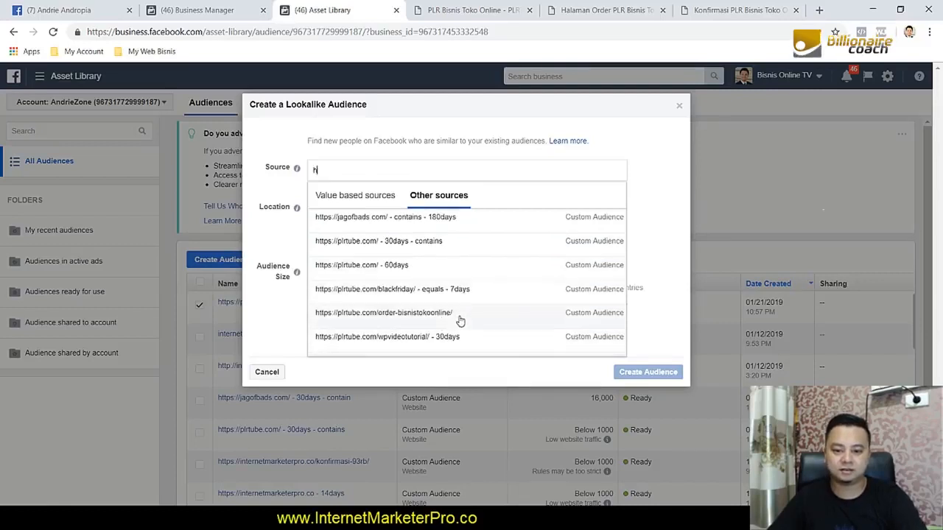
scroll(486, 313, "down", 2)
left_click(454, 258)
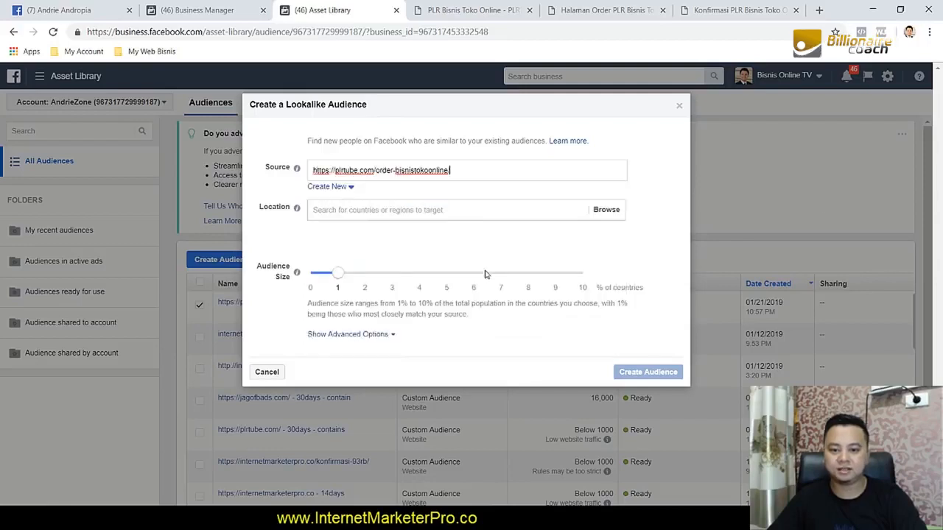
Step: Set the Lookalike location to Indonesia, keep the audience size at 1% and create the audience
left_click(372, 313)
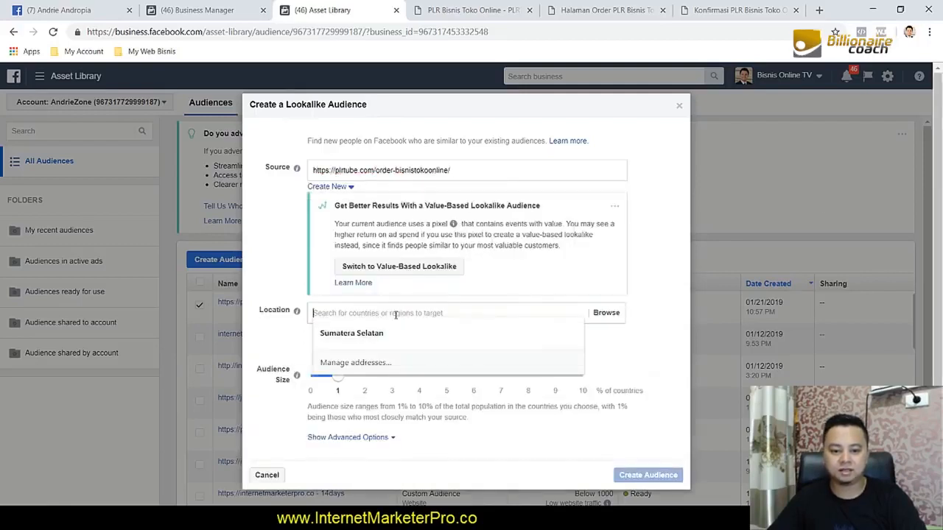
type("in")
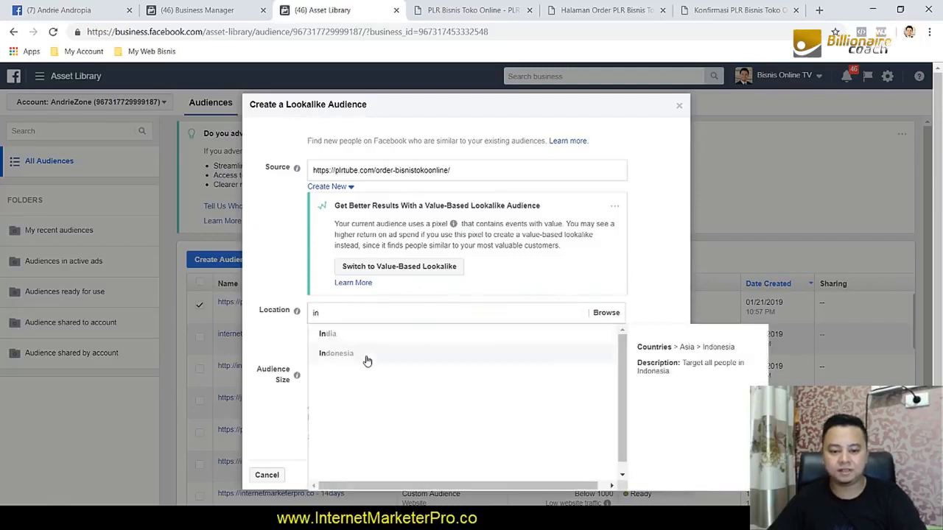
left_click(364, 360)
left_click(263, 368)
scroll(344, 360, "down", 2)
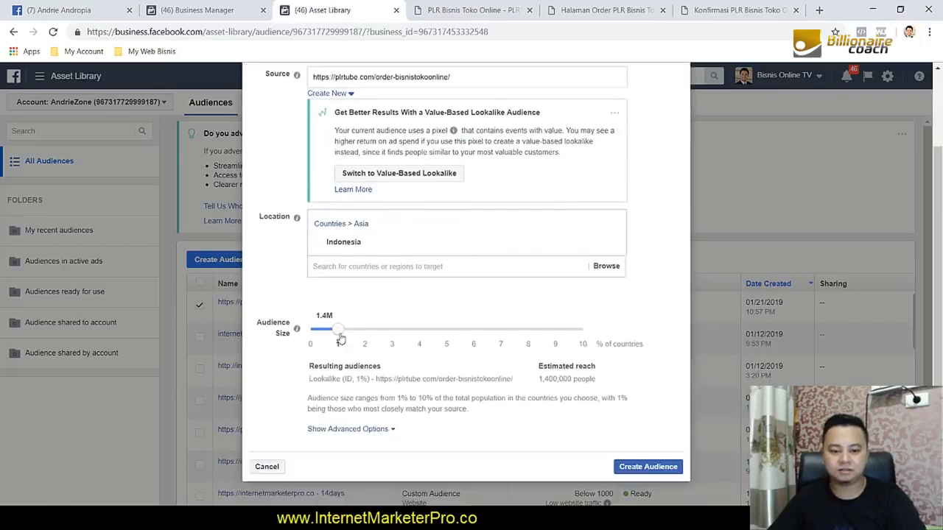
left_click(630, 469)
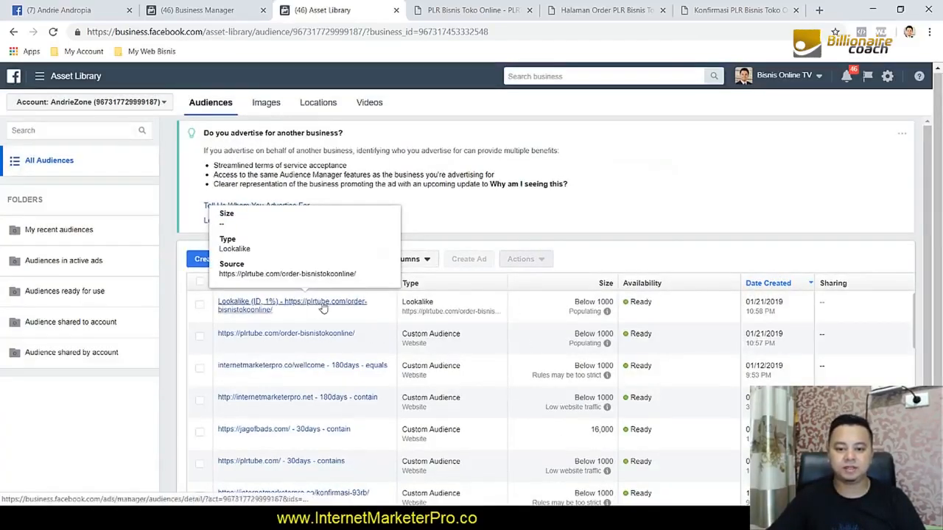
mouse_move(279, 312)
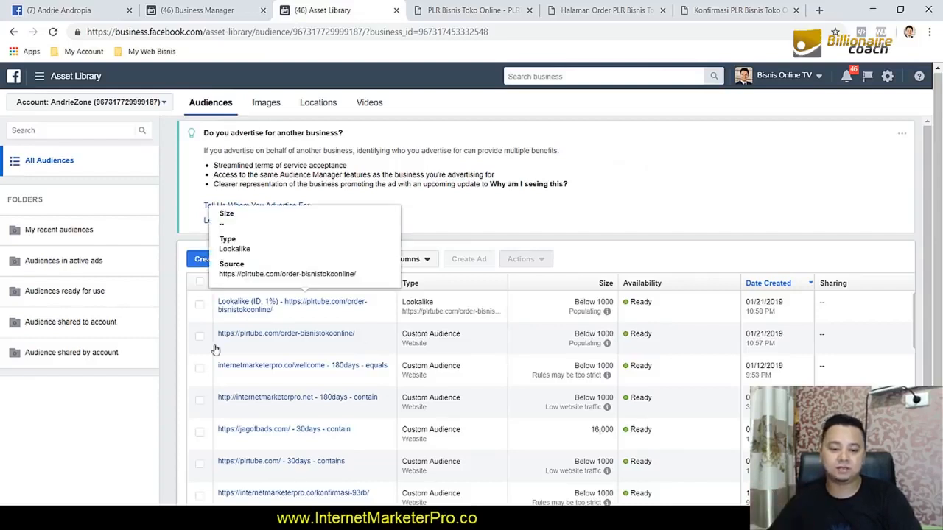
mouse_move(325, 337)
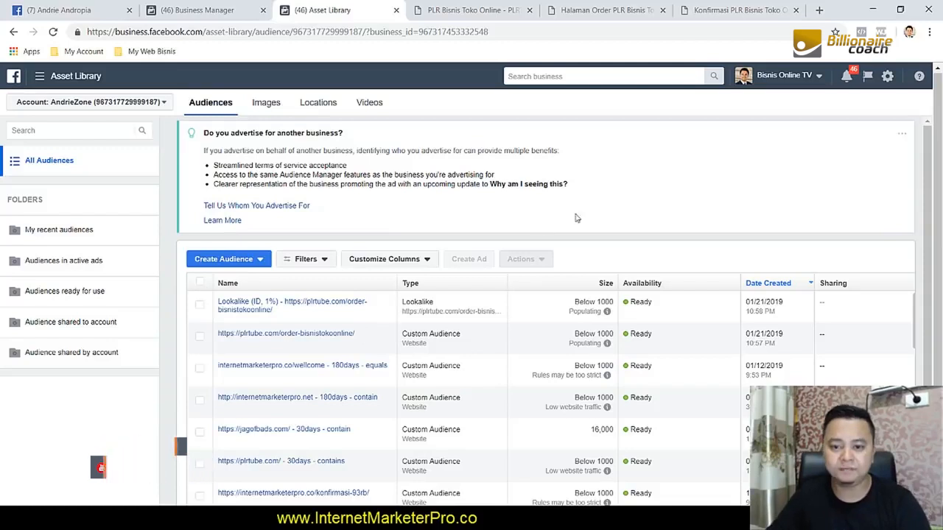
Step: Open the AndrieZone ad account in Ads Manager and start a fresh campaign with the Traffic objective, continuing to its ad set
left_click(198, 10)
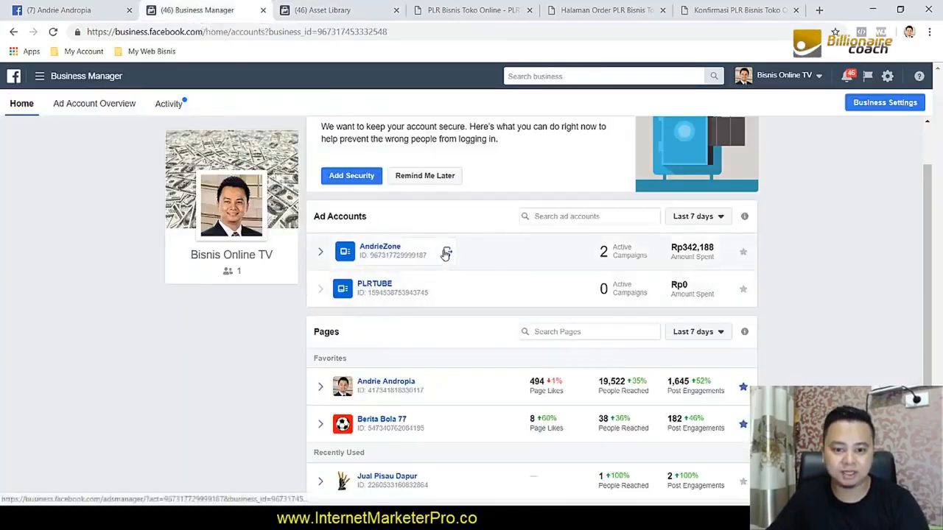
left_click(445, 251)
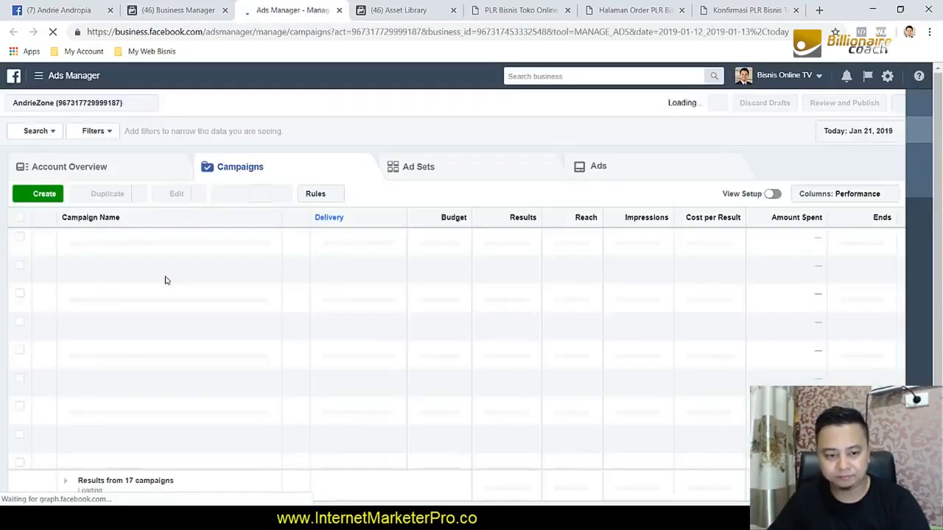
left_click(42, 194)
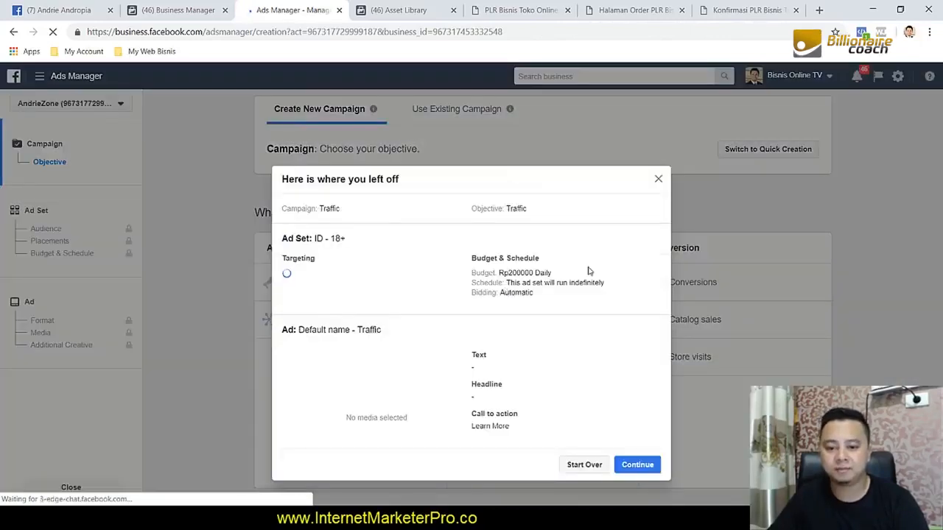
left_click(578, 465)
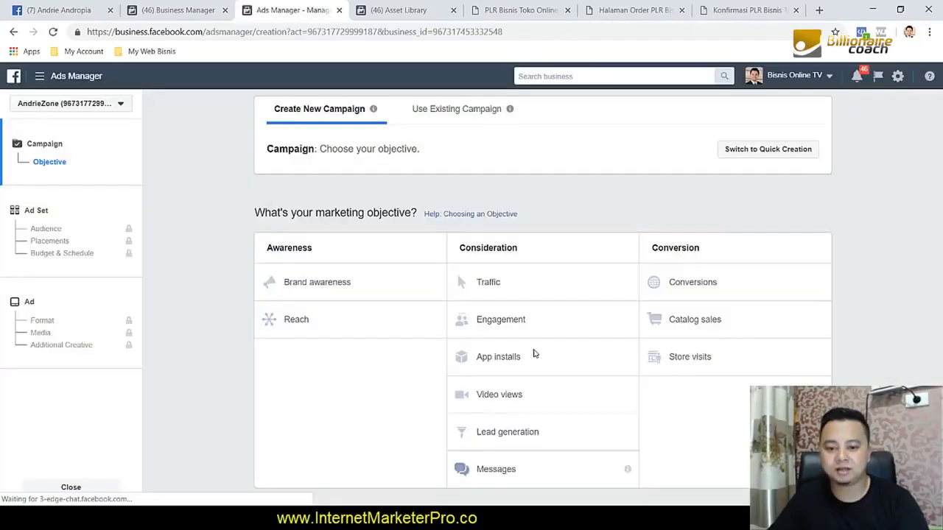
left_click(500, 288)
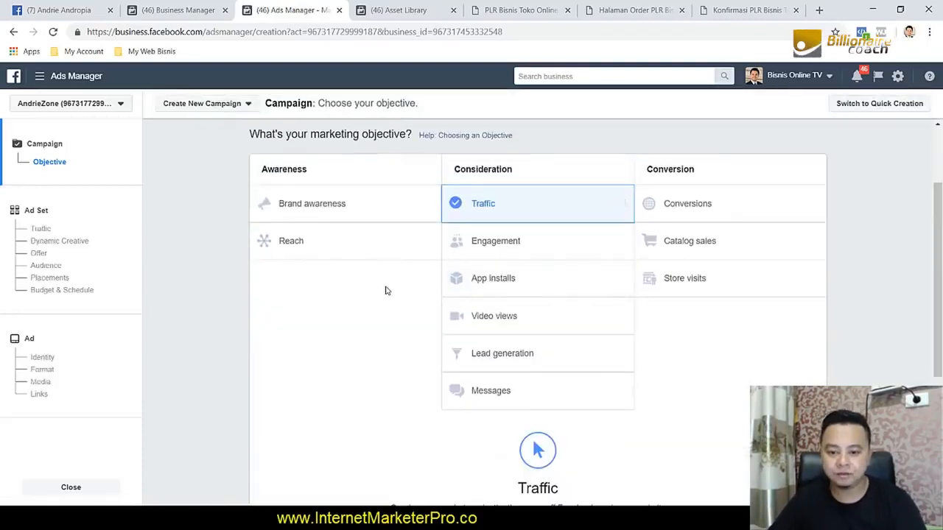
left_click(547, 404)
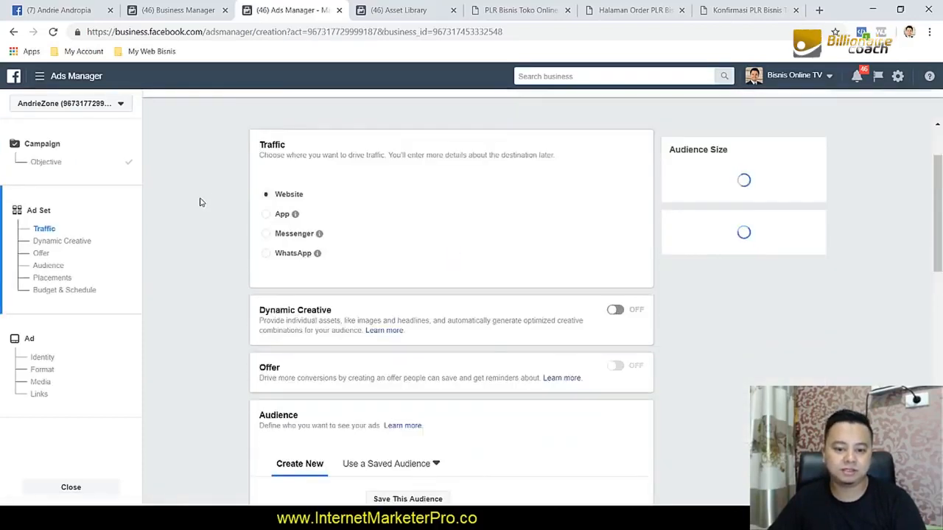
Step: Add a Facebook Pages connection to the ad set audience for people who like your Page, using the account owner's Page
scroll(199, 202, "down", 6)
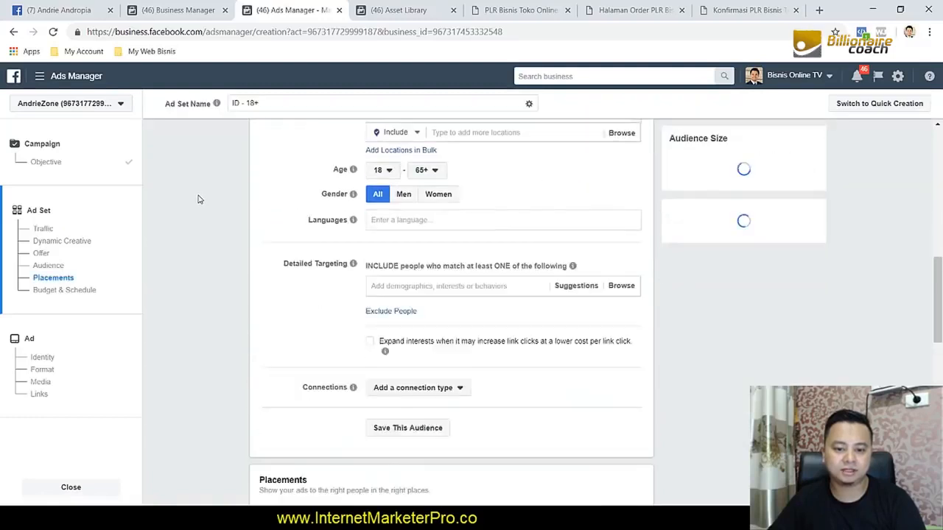
scroll(197, 199, "down", 3)
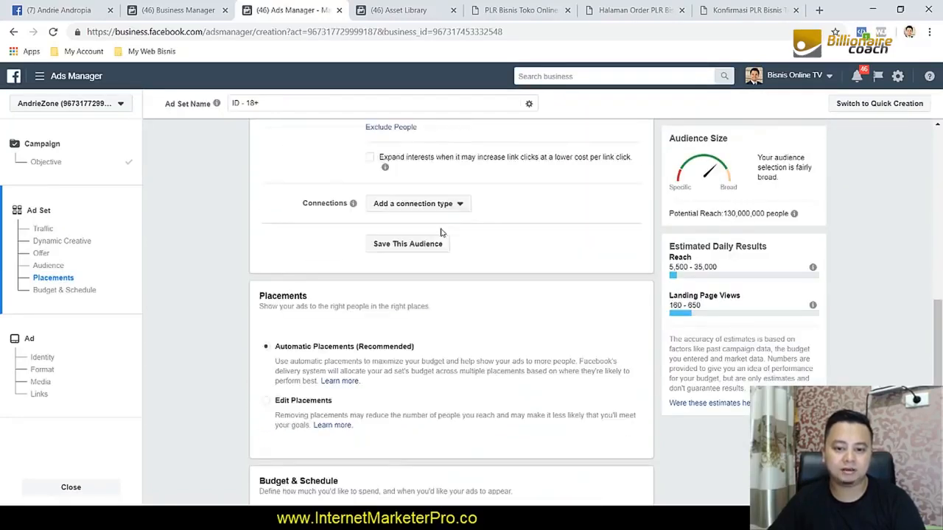
left_click(453, 209)
left_click(440, 243)
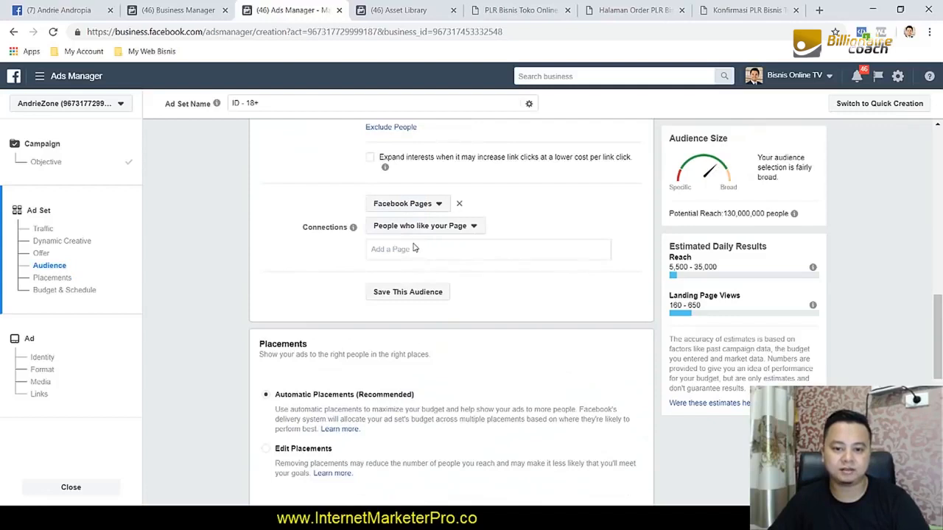
left_click(429, 247)
type("an")
left_click(395, 269)
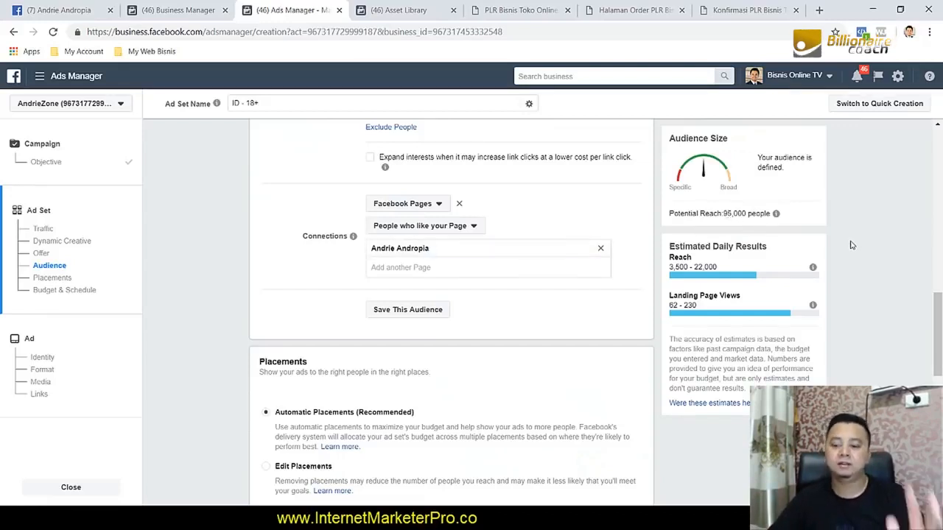
Step: Set the ad set's daily budget to Rp50,000 and check the estimated daily landing page views
scroll(840, 258, "down", 6)
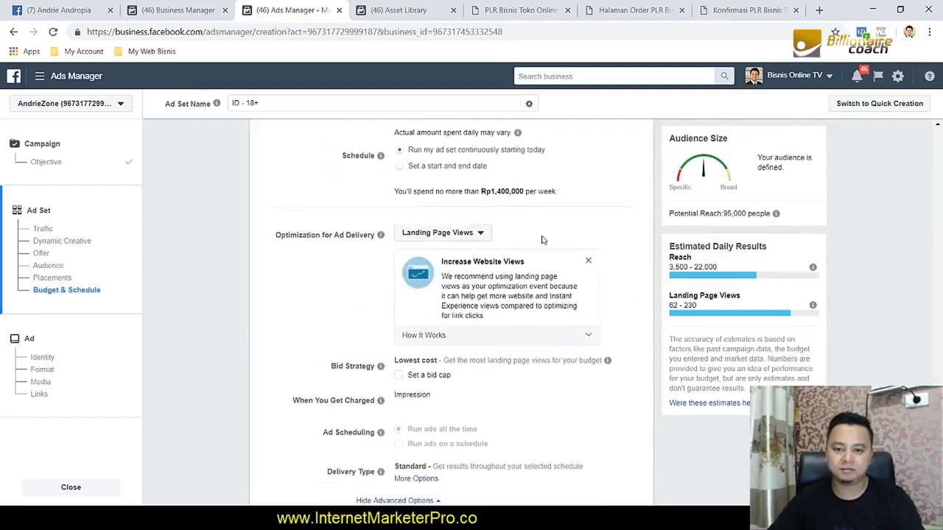
scroll(530, 232, "up", 2)
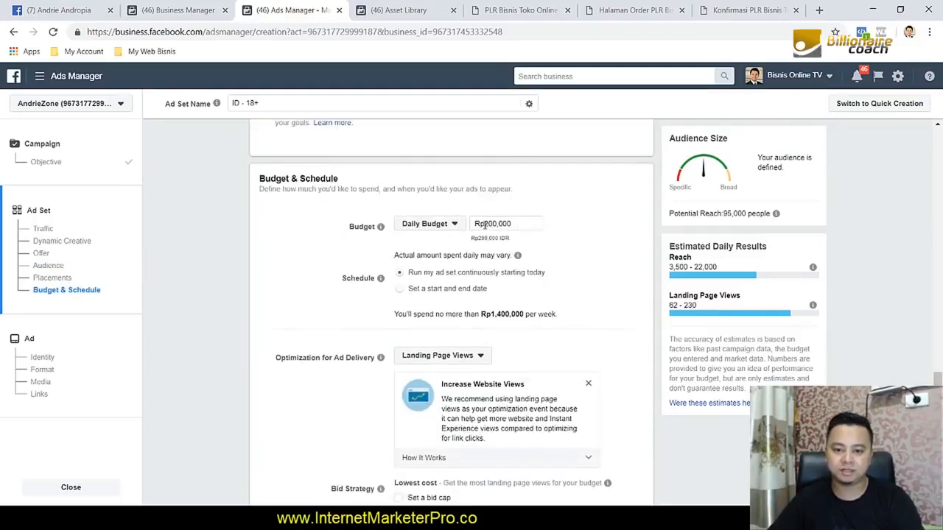
left_click(487, 223)
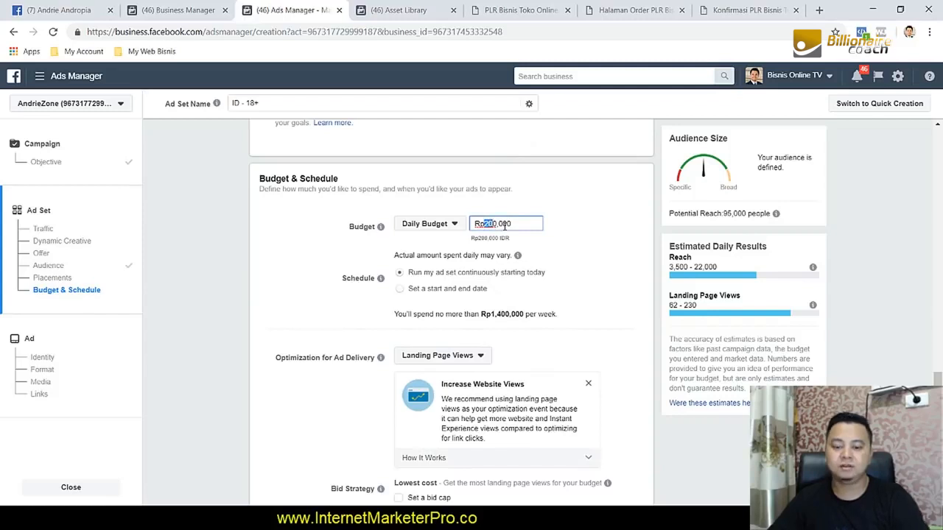
type("50")
left_click(587, 235)
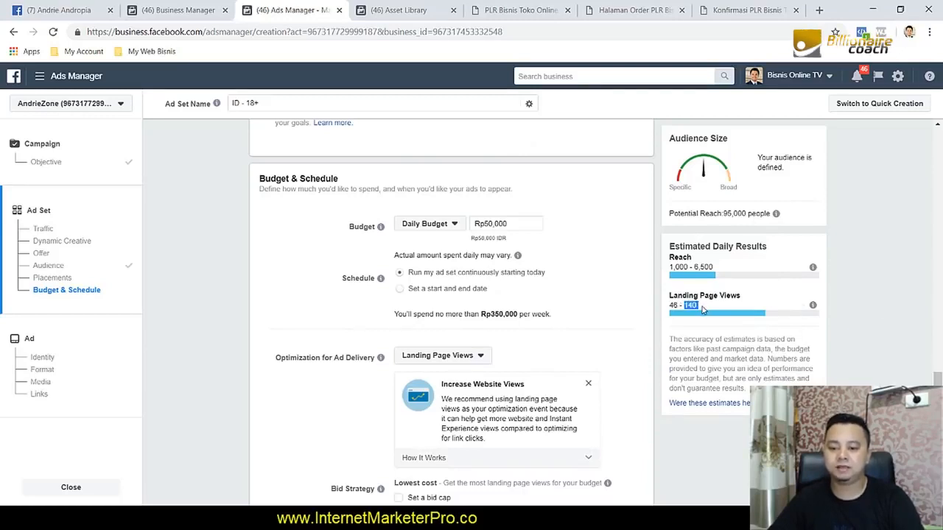
left_click(850, 294)
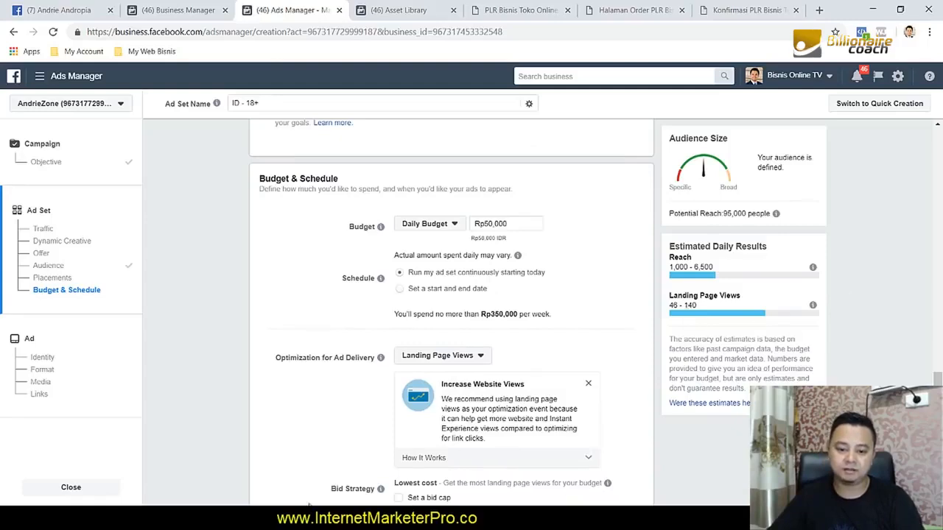
Step: Switch to Notepad and add the line "250rb x 4 sales = 1juta/perhari" below the last Purchase script
key("alt+Tab")
scroll(423, 292, "down", 9)
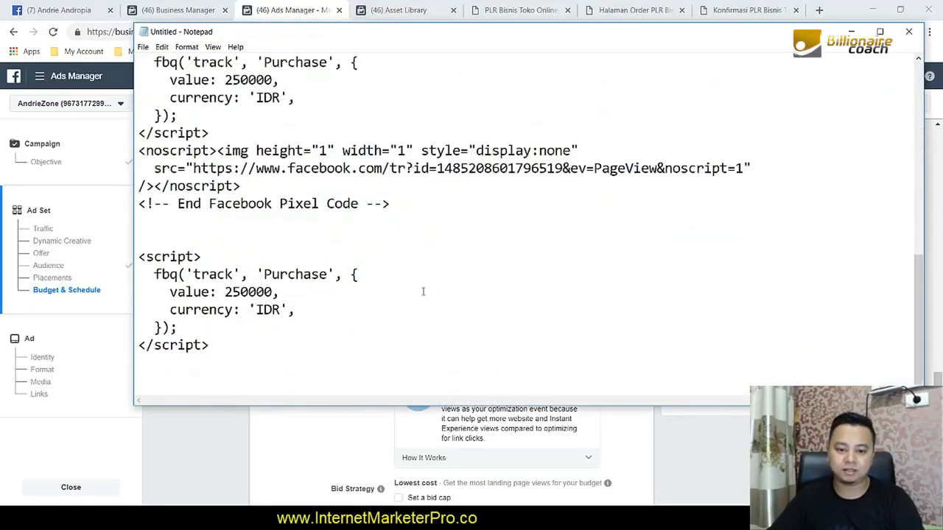
key("Return")
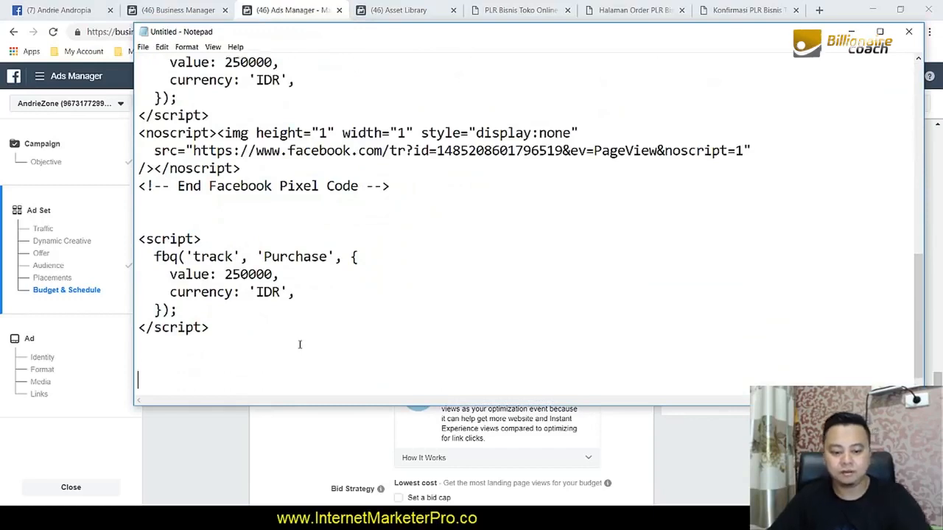
type("25")
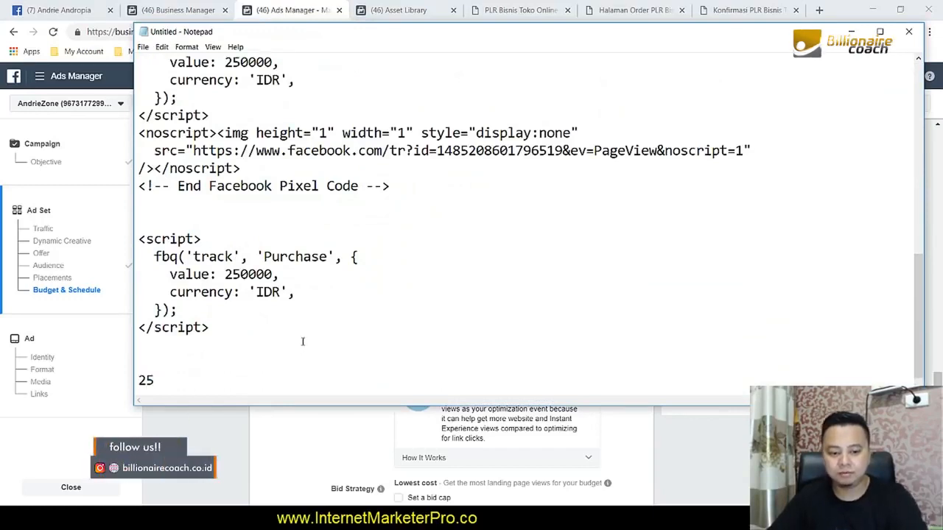
type("0rb")
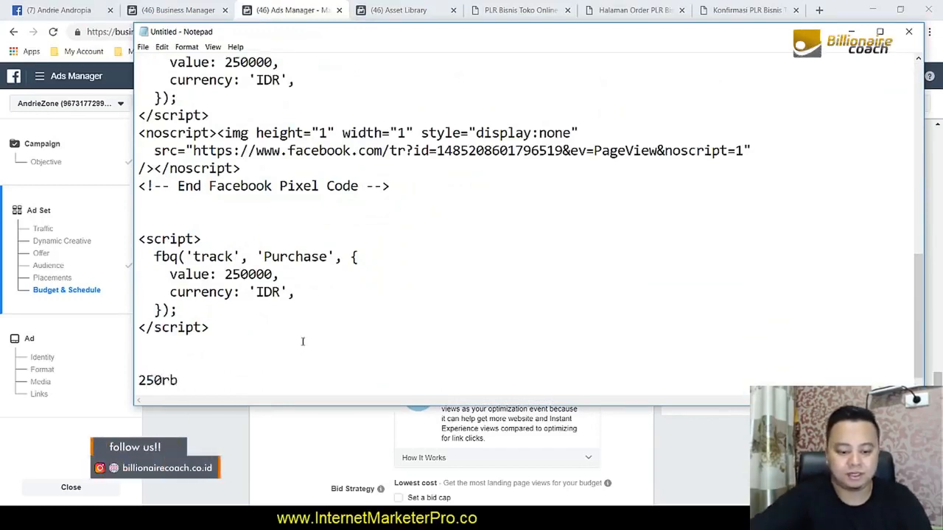
type(" x 4")
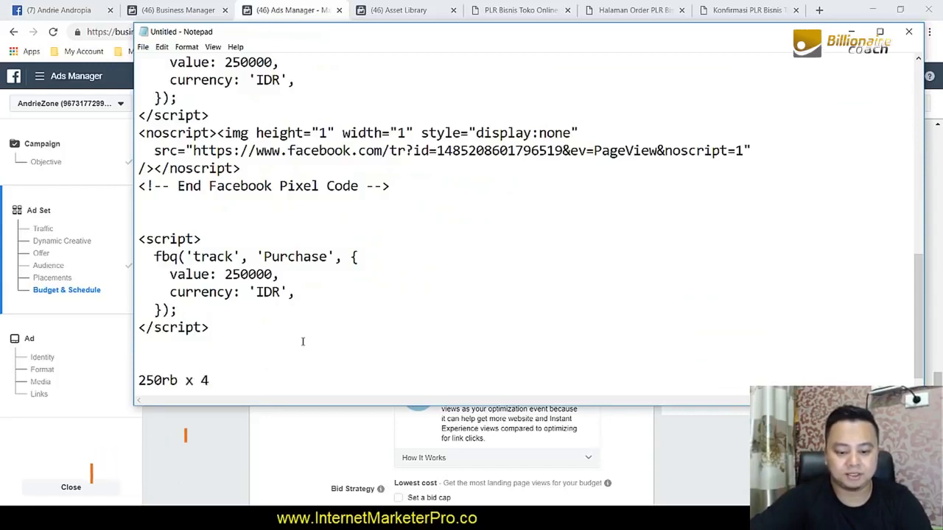
type(" sales =")
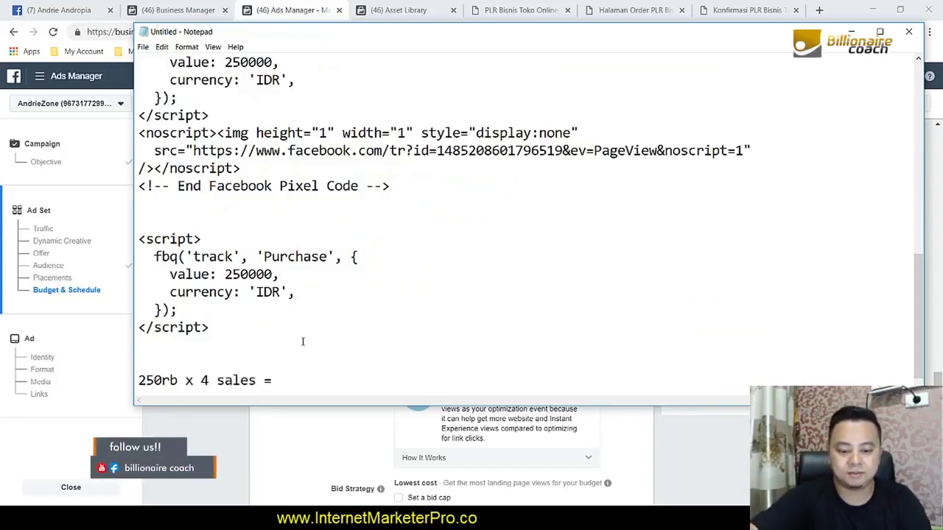
type(" 1juta")
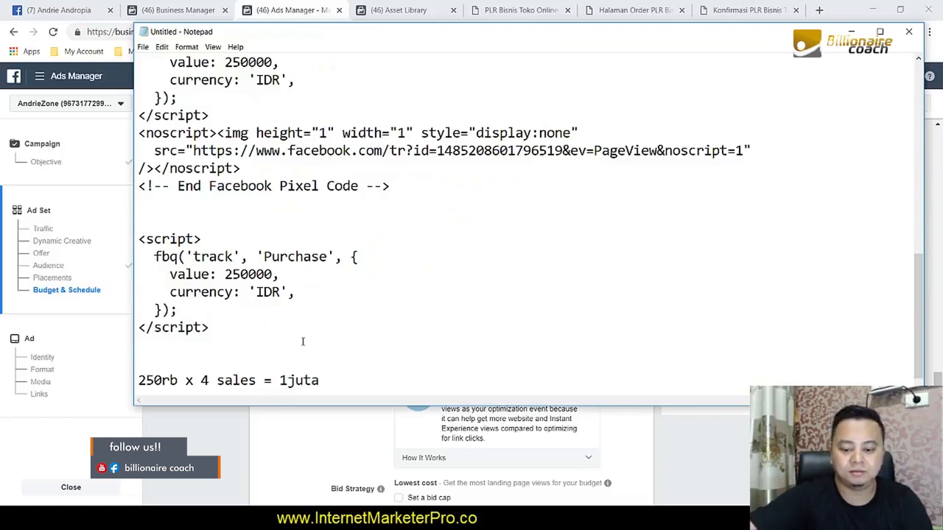
type("/perhari")
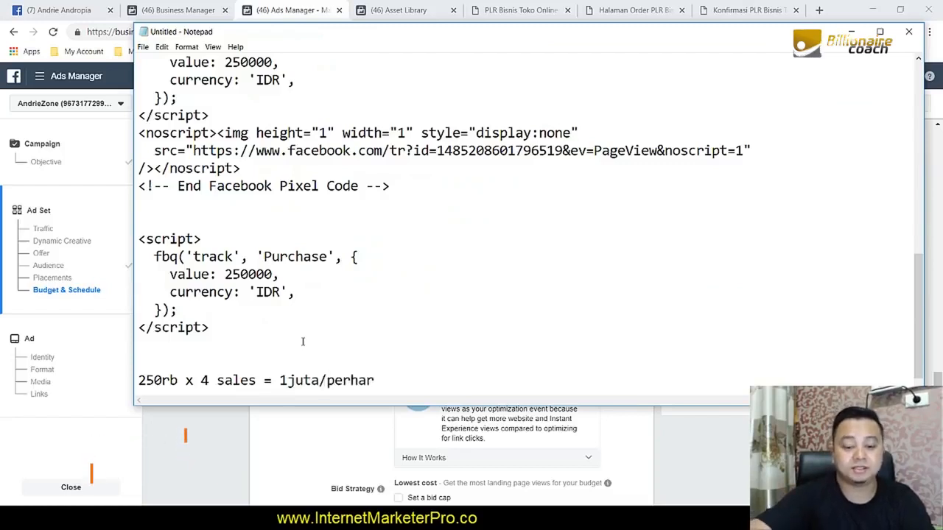
key("Return")
key("Return")
key("Return")
key("Return")
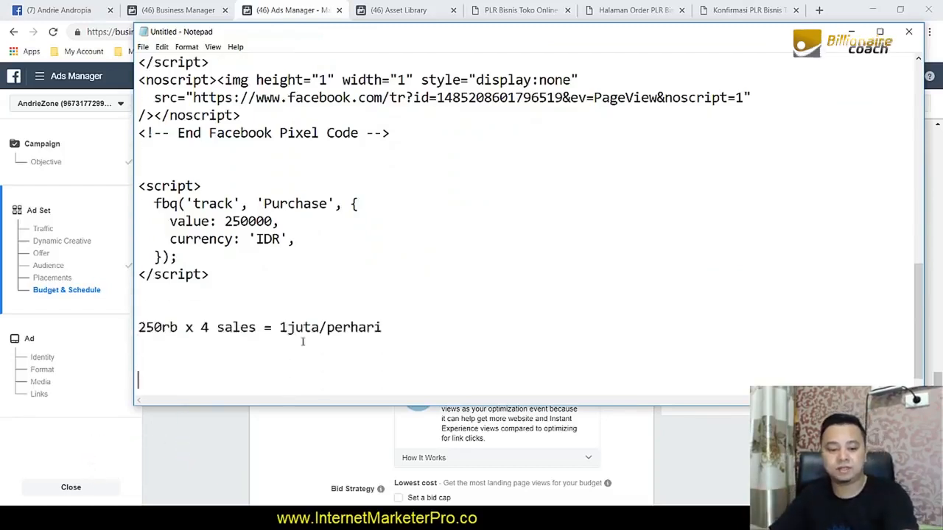
left_click_drag(145, 310, 295, 356)
Step: Return to Ads Manager and continue from the ad set's Budget & Schedule to the ad creation page
left_click(175, 439)
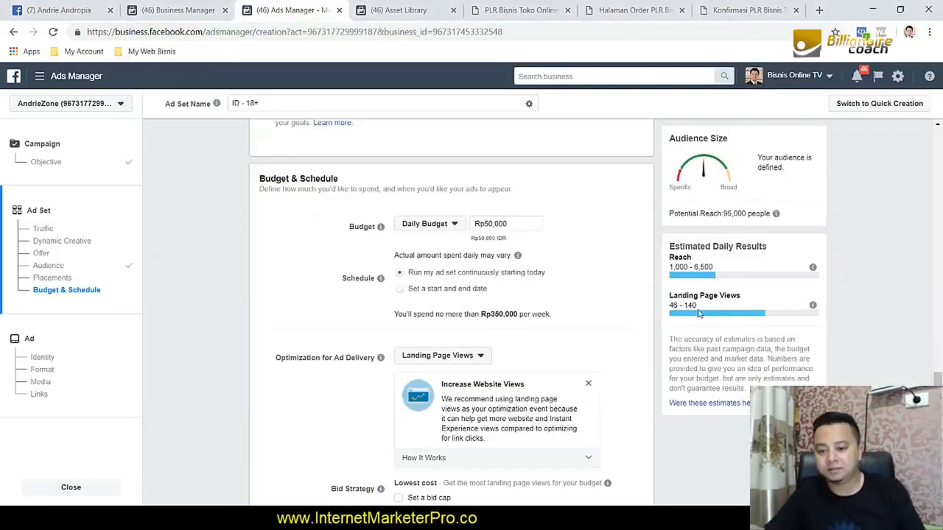
scroll(591, 304, "down", 3)
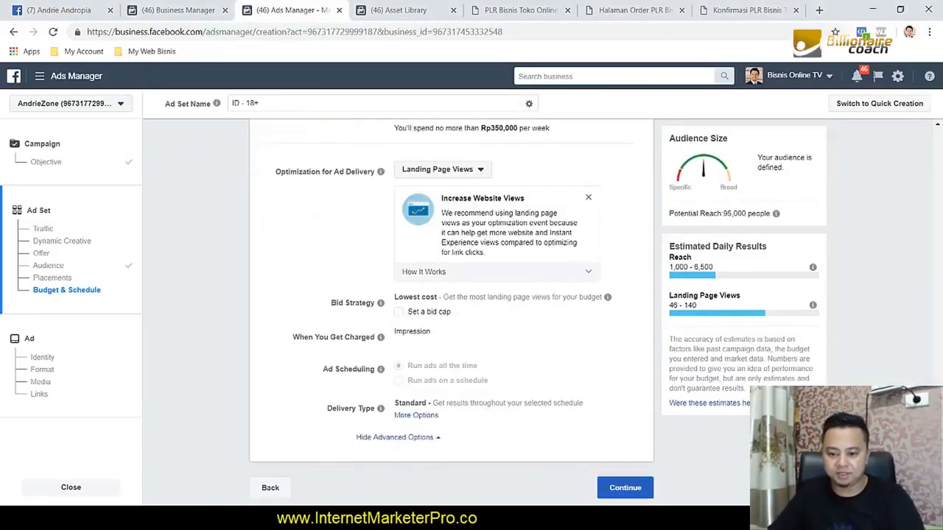
left_click(625, 486)
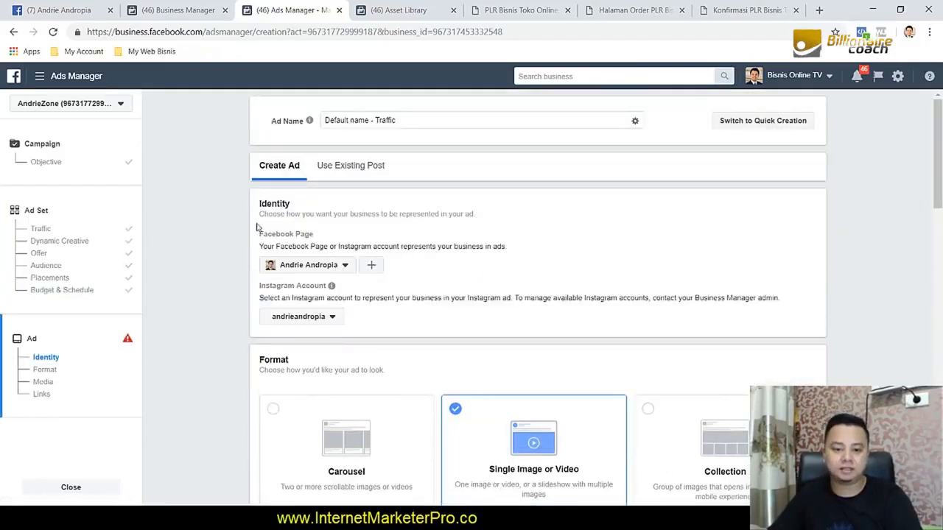
scroll(227, 219, "down", 2)
scroll(221, 221, "up", 2)
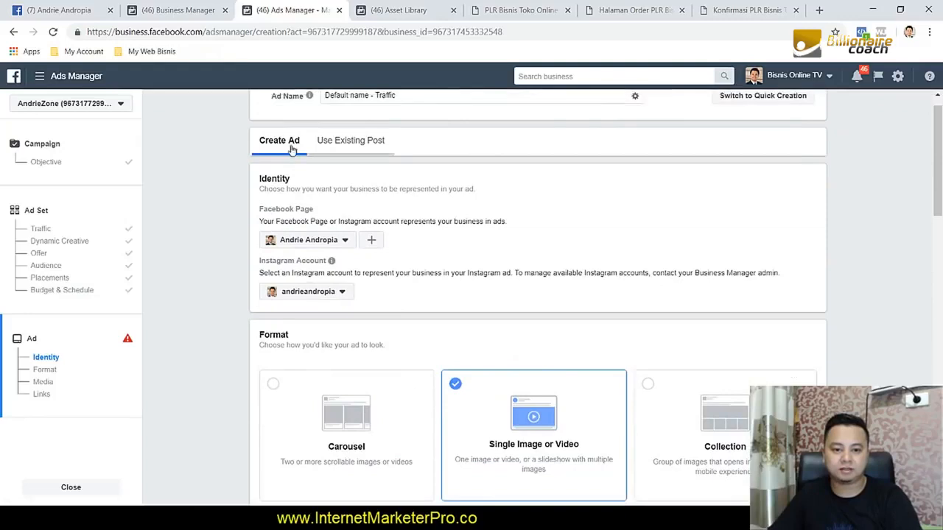
scroll(315, 217, "down", 5)
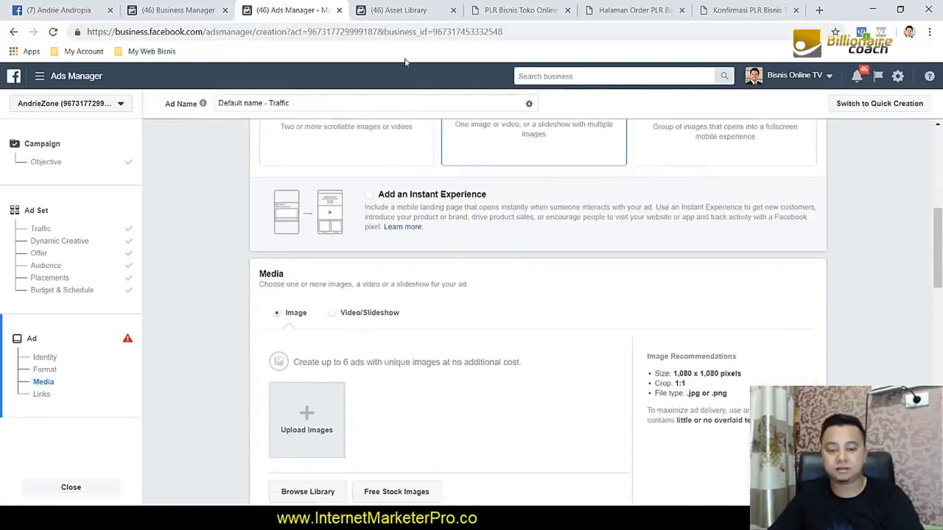
left_click(534, 11)
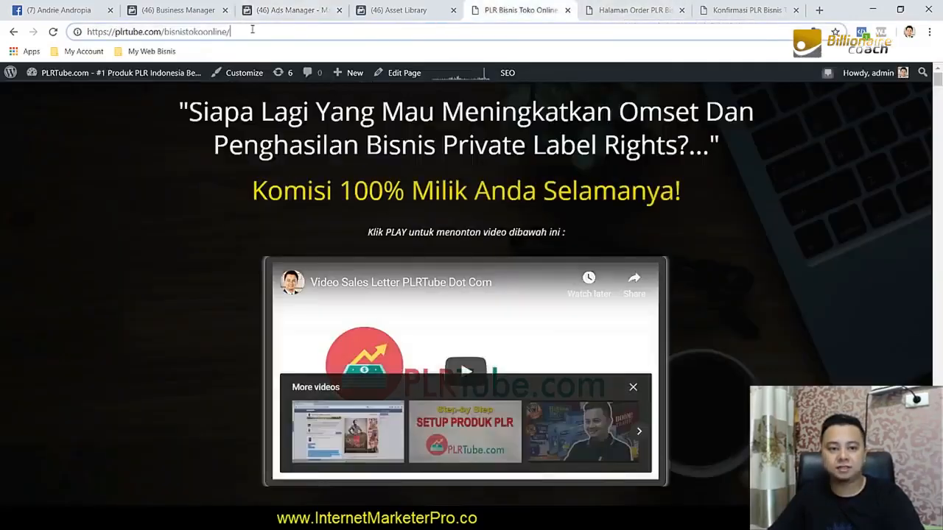
left_click(250, 28)
key("ctrl+c")
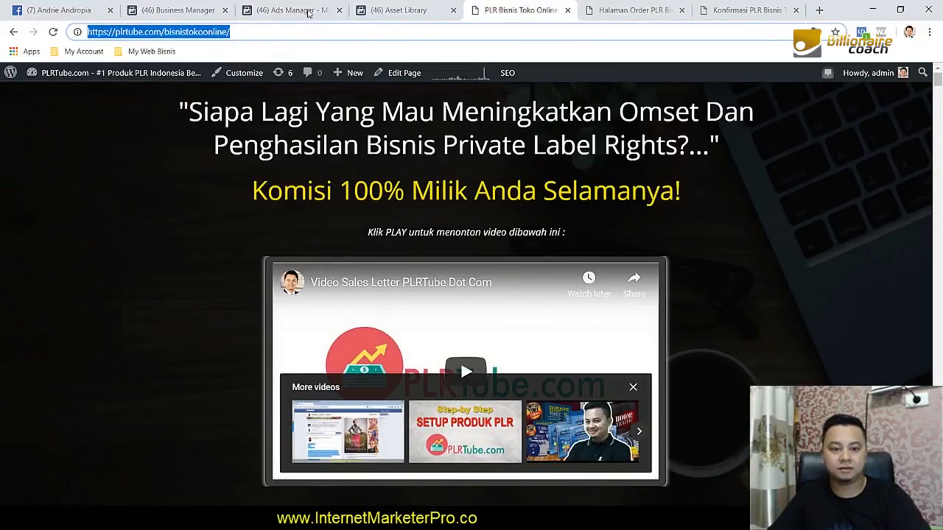
left_click(308, 13)
scroll(236, 259, "down", 5)
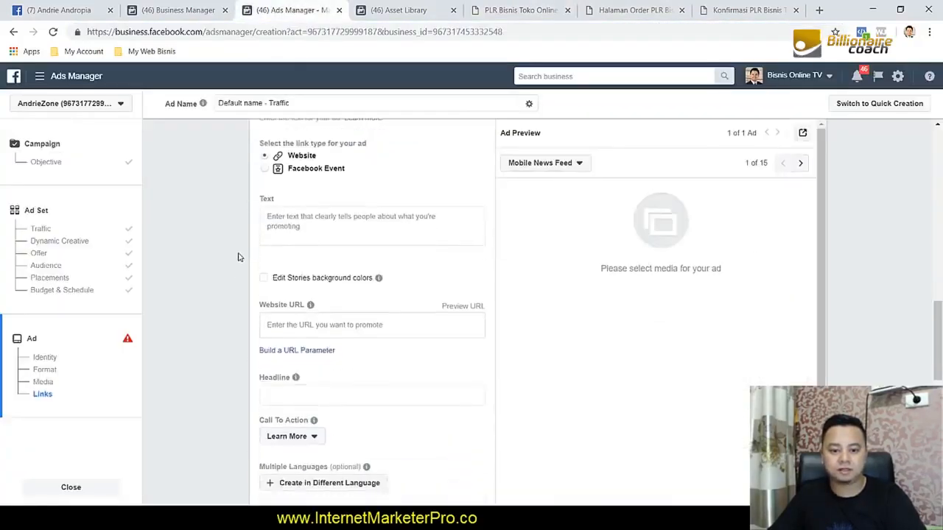
scroll(238, 257, "down", 1)
left_click(310, 225)
key("ctrl+v")
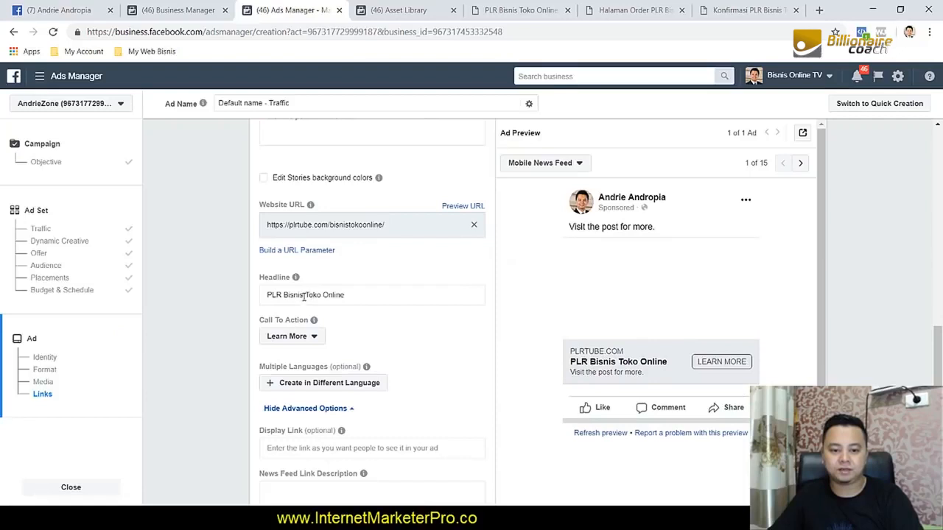
Step: Replace the ad's primary text with "Belajar membangun bisnis toko online. Akses disini!"
scroll(227, 298, "up", 2)
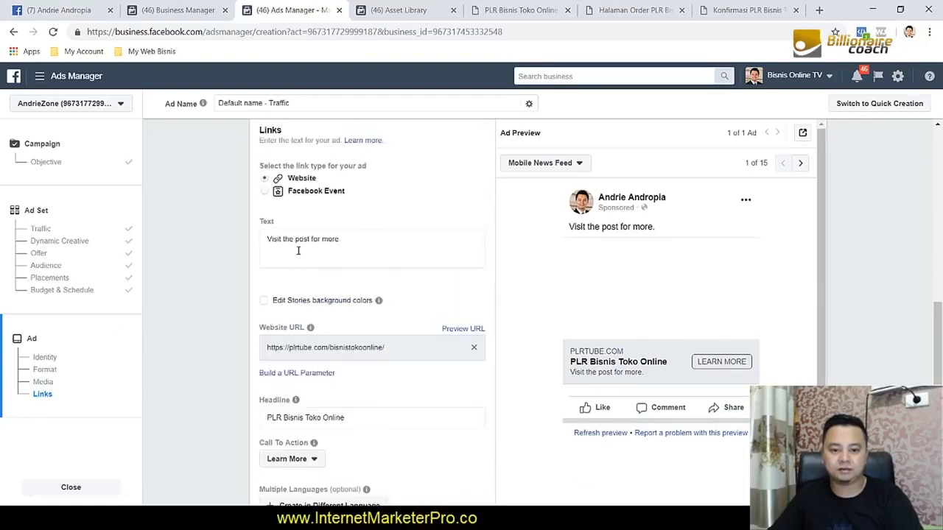
triple_click(298, 241)
type("Belajar membangun bisni")
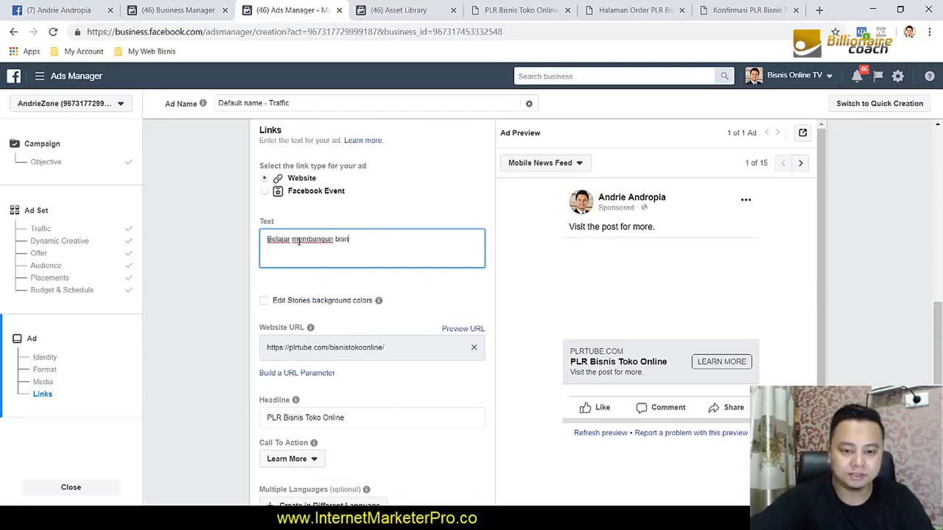
type("s toko online")
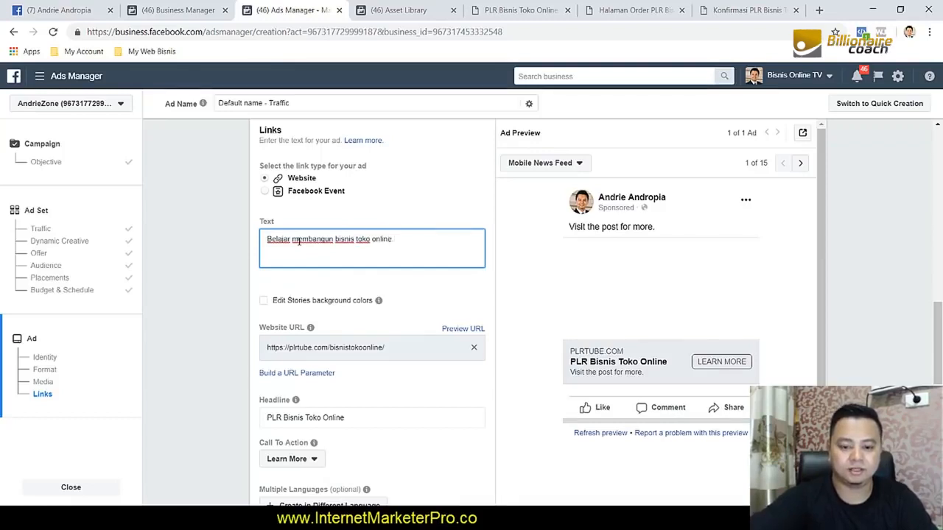
type(". Akses disini")
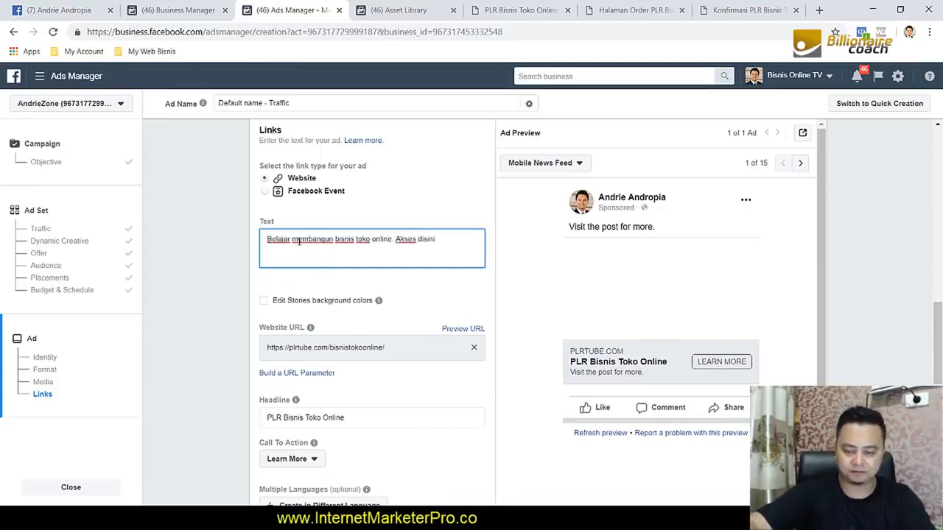
type("!")
left_click(881, 221)
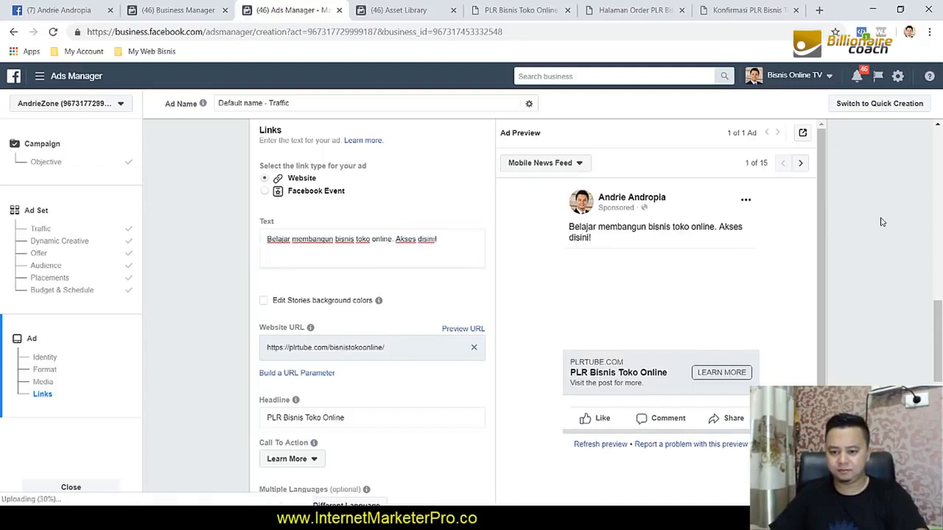
Step: Add the account library image Ads2.jpg to the ad and check the Mobile News Feed preview
scroll(337, 234, "up", 1)
scroll(336, 234, "up", 3)
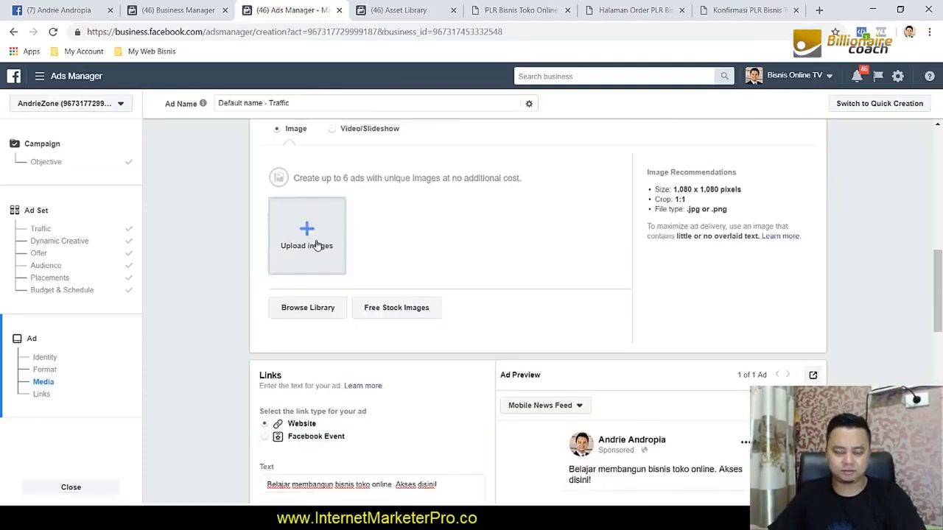
left_click(315, 314)
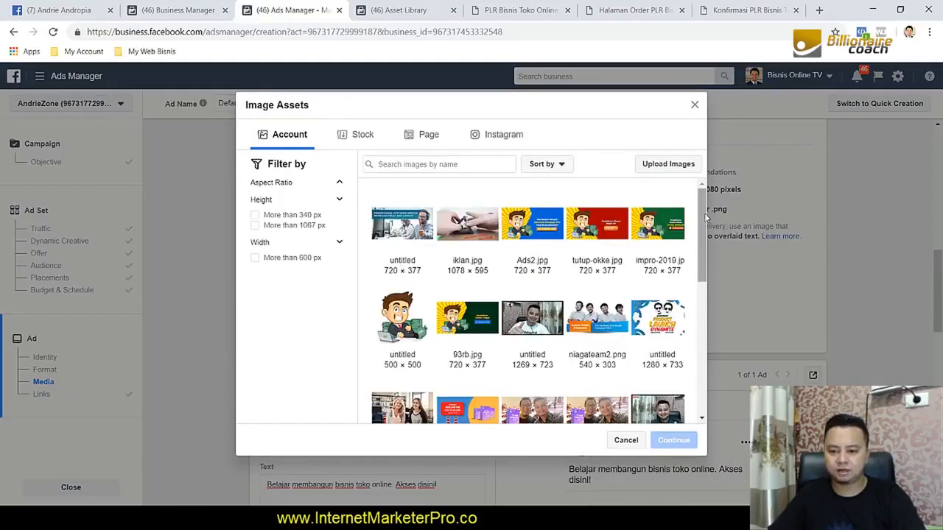
left_click_drag(703, 254, 698, 373)
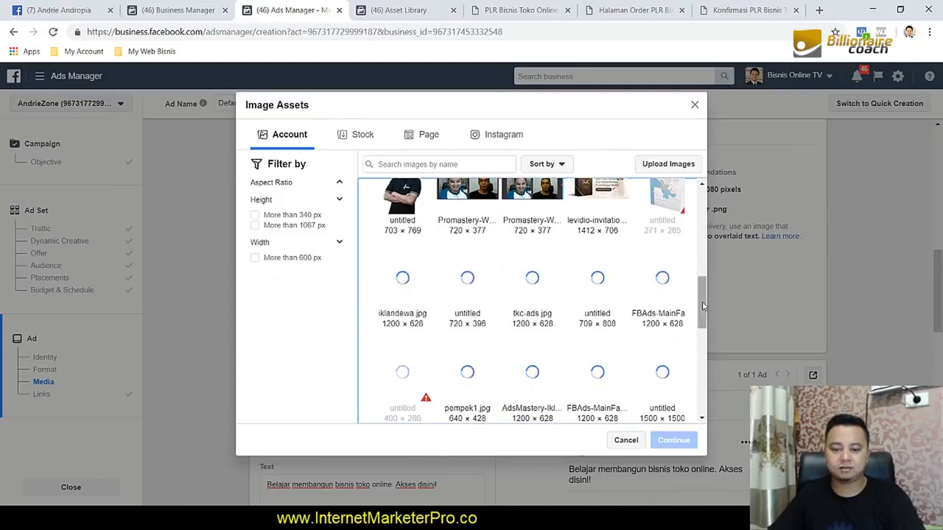
left_click_drag(703, 305, 703, 209)
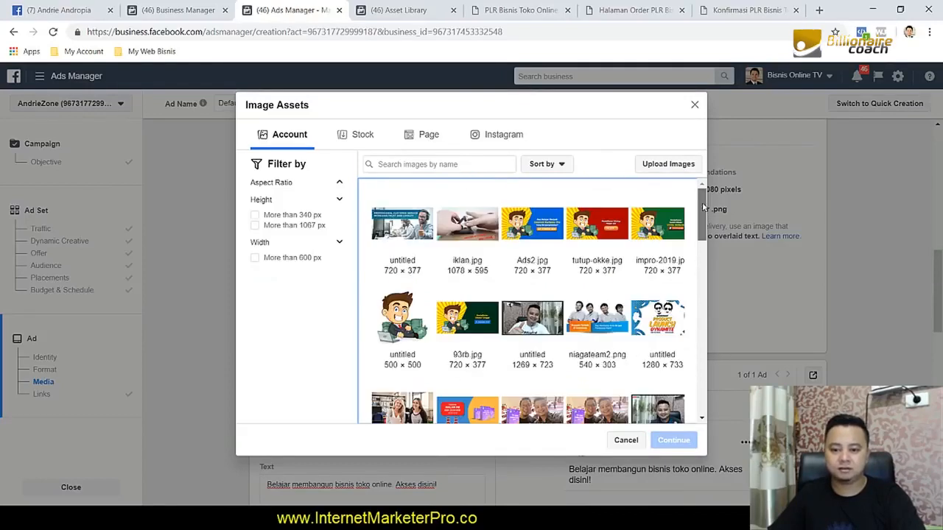
left_click(545, 232)
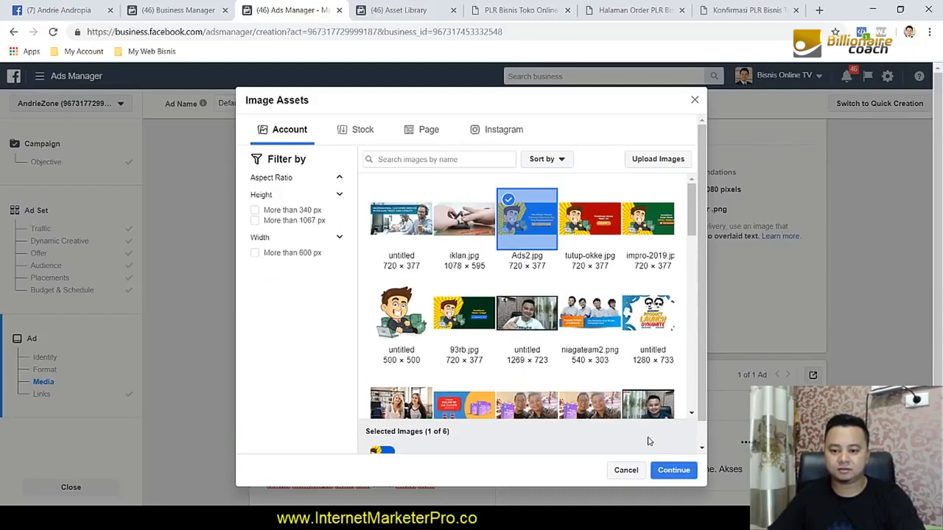
left_click(670, 470)
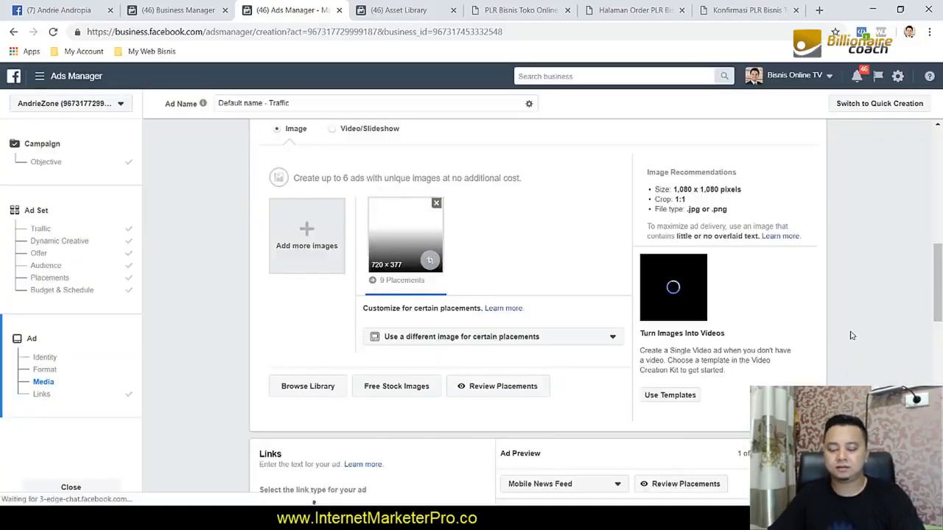
scroll(856, 329, "down", 5)
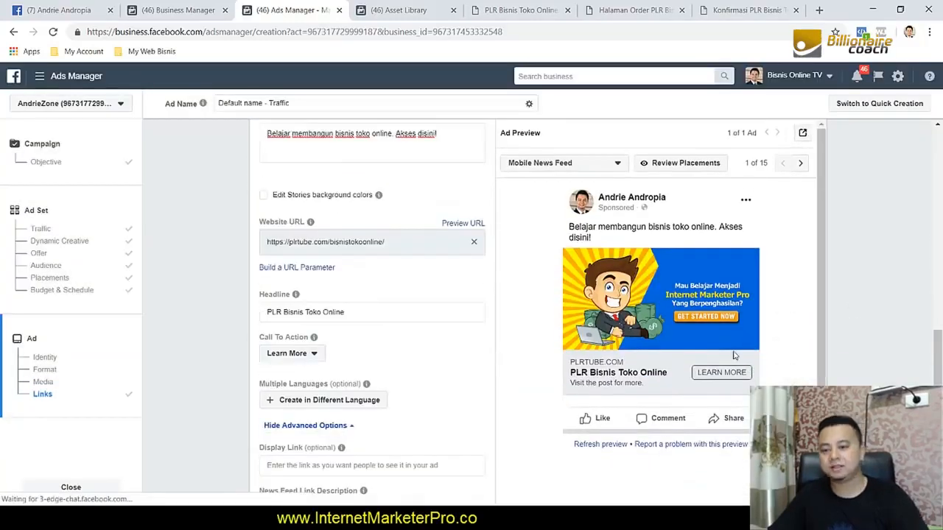
scroll(417, 371, "up", 1)
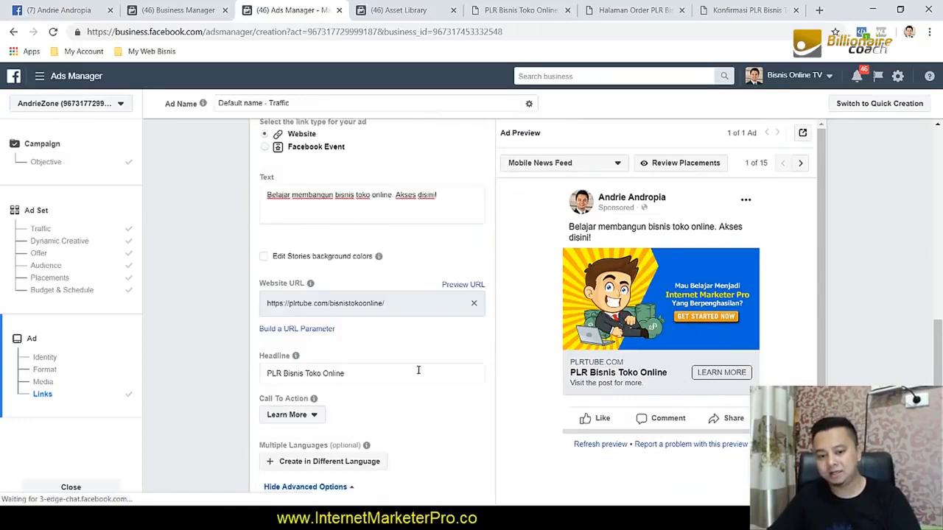
Step: Enable Facebook Pixel conversion tracking for the ad with AndrieZone's Pixel
scroll(394, 326, "down", 1)
scroll(337, 246, "down", 6)
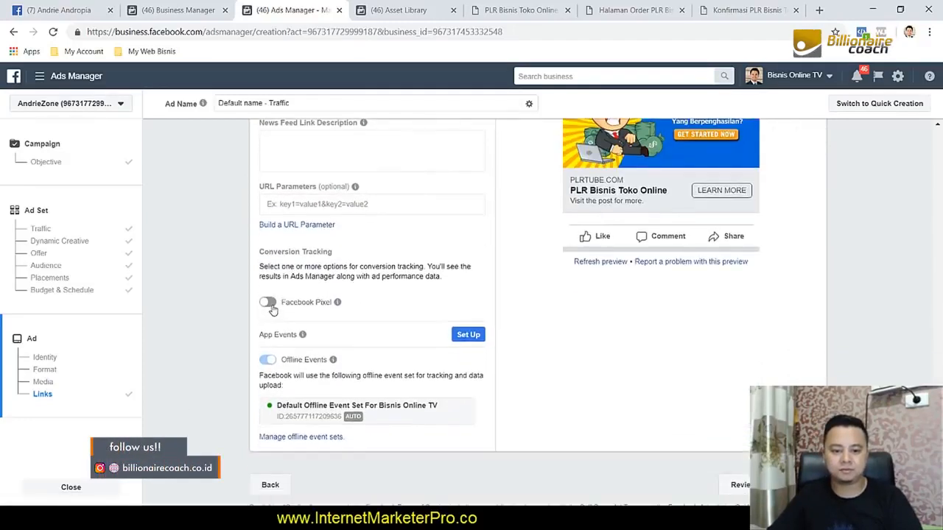
left_click(254, 301)
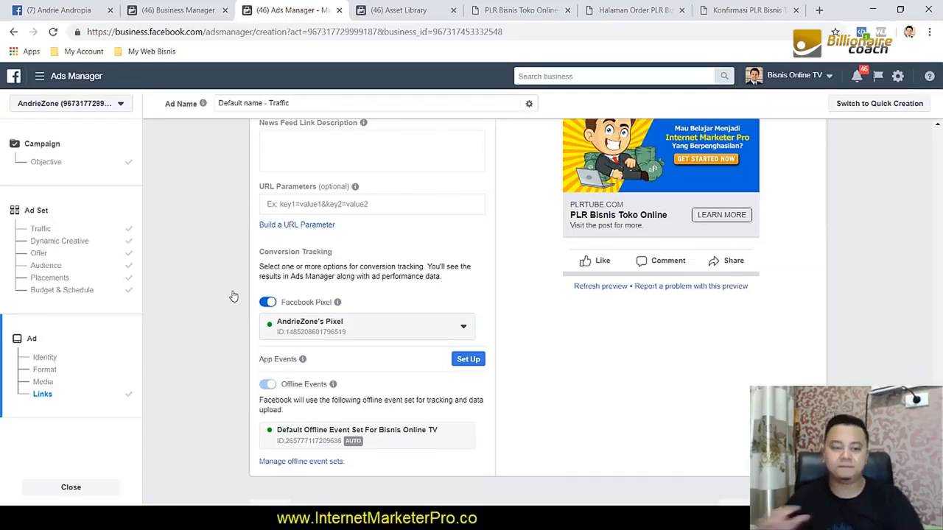
left_click(195, 11)
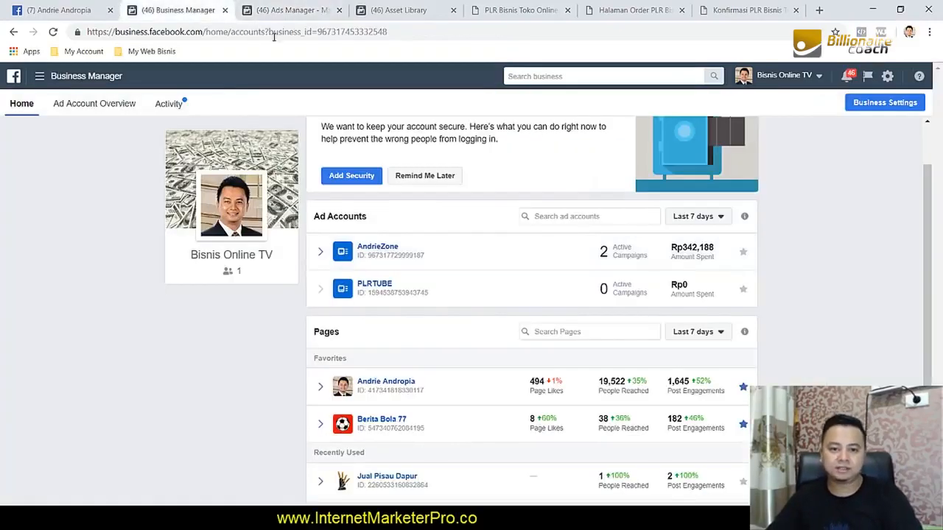
left_click(302, 11)
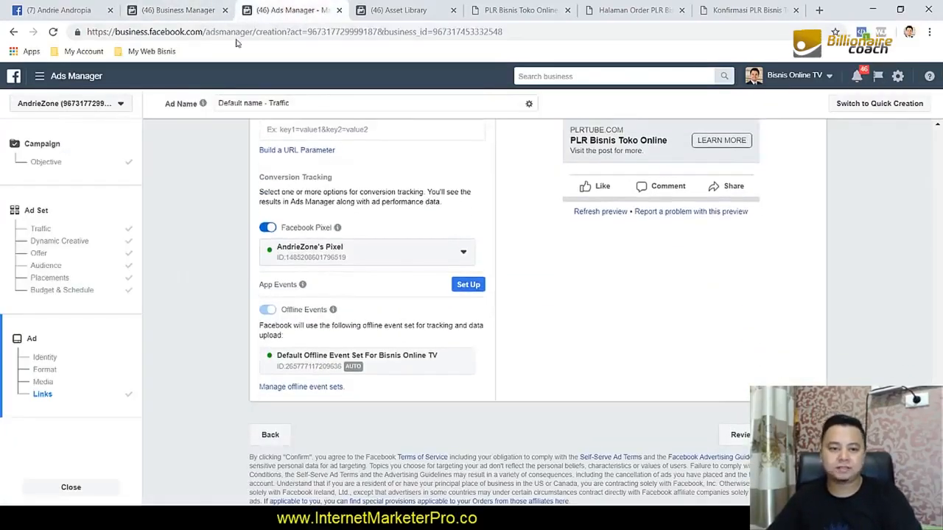
Step: Open the AndrieZone ad account's campaigns from Business Manager and show the ad sets of the Traffic-Join-Impro-93rb campaign
left_click(176, 10)
left_click(448, 252)
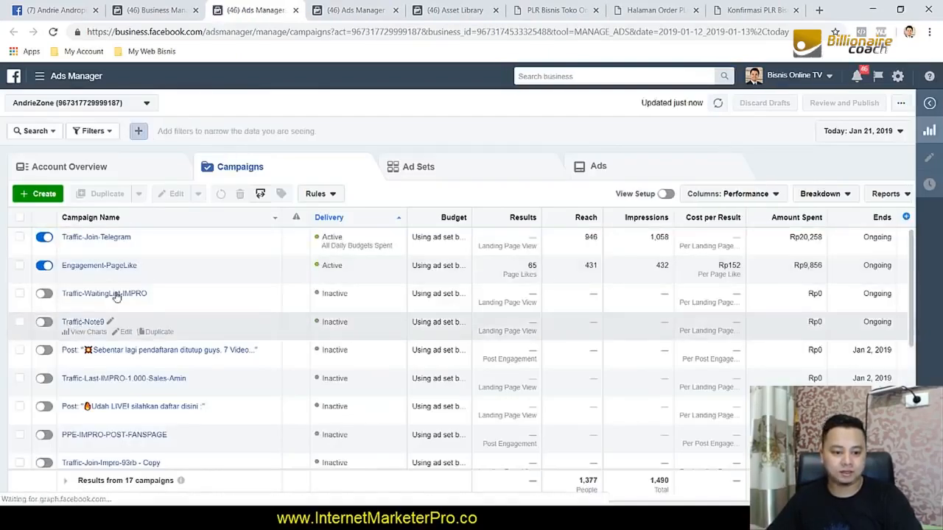
scroll(147, 295, "down", 5)
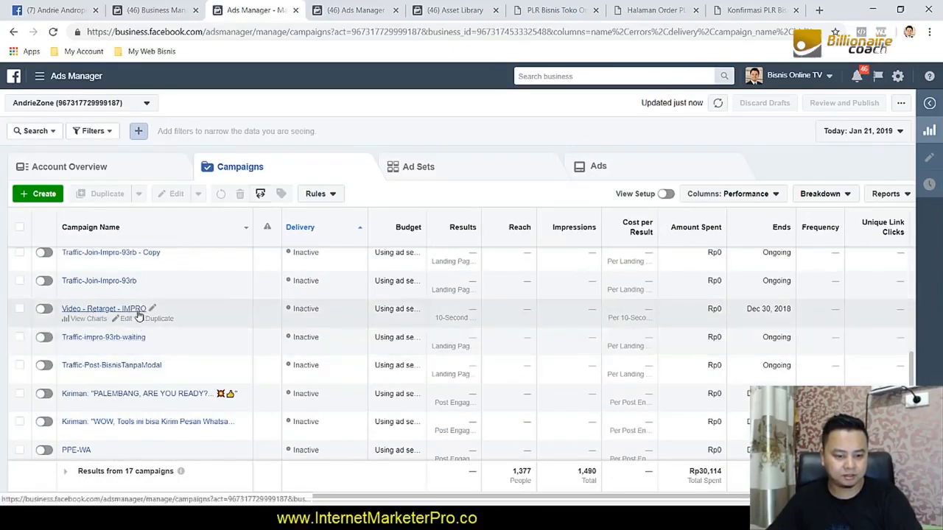
left_click(118, 284)
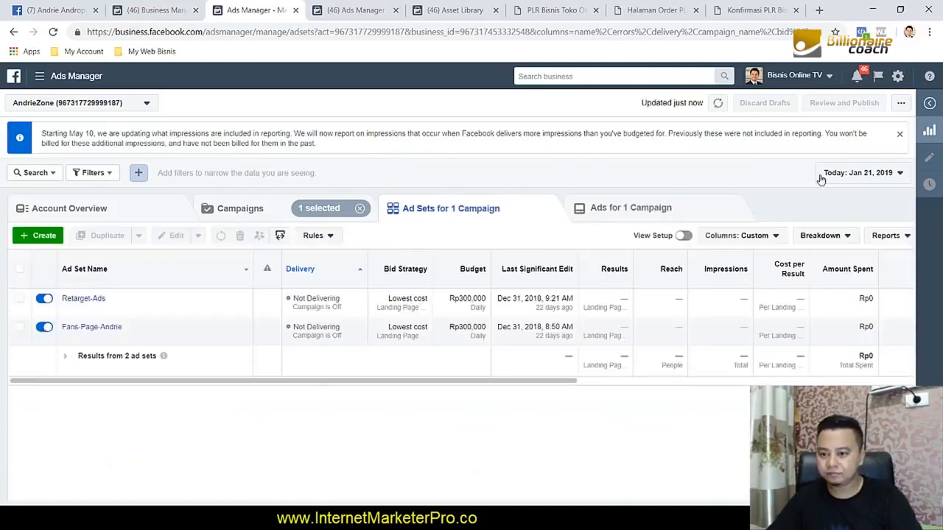
Step: Set the ad set report's date range to Lifetime and apply the Purchase column preset
left_click(878, 172)
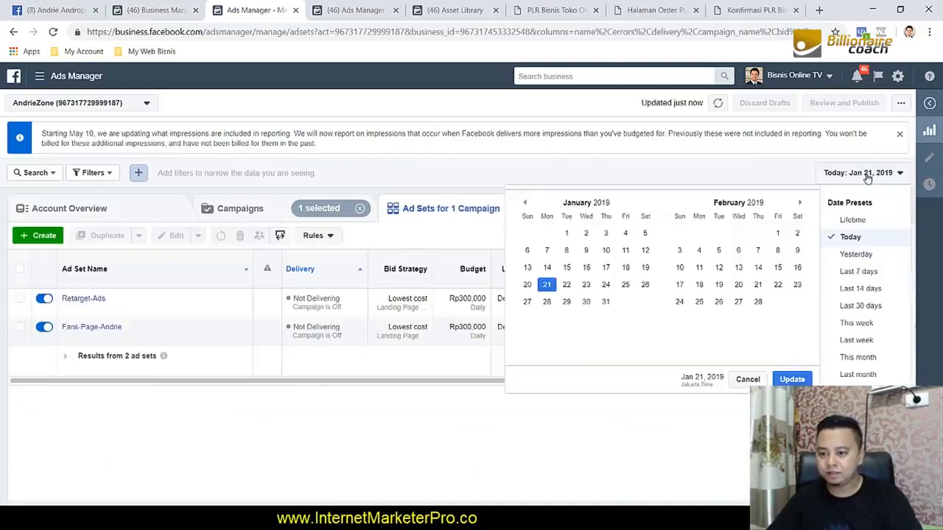
left_click(852, 220)
scroll(762, 296, "right", 5)
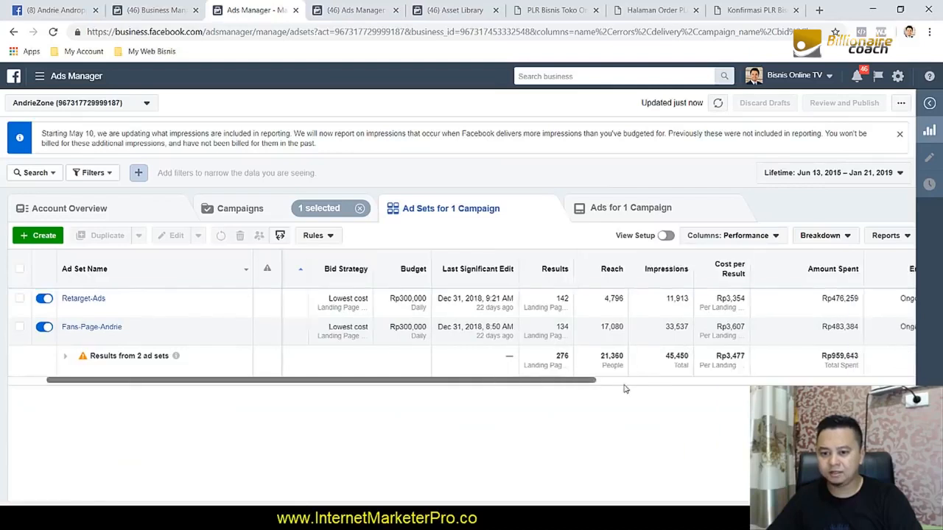
left_click(757, 238)
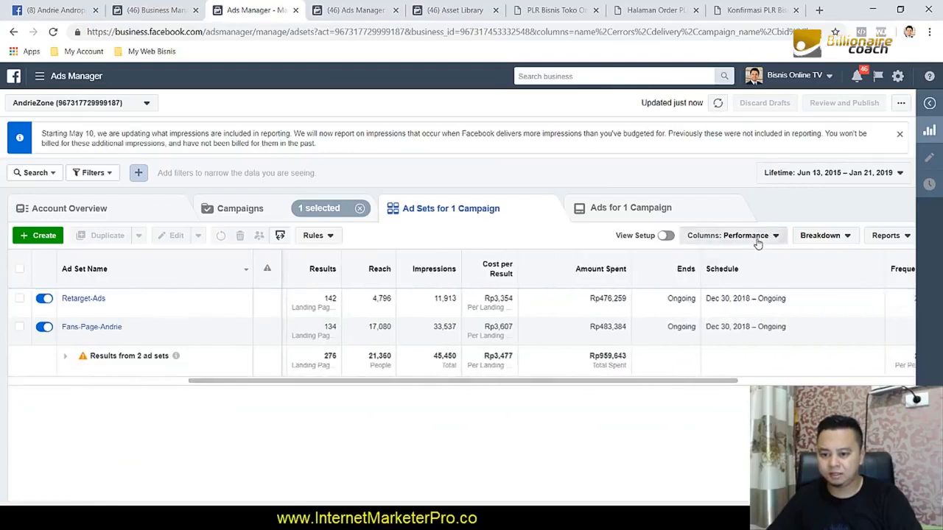
scroll(734, 413, "down", 1)
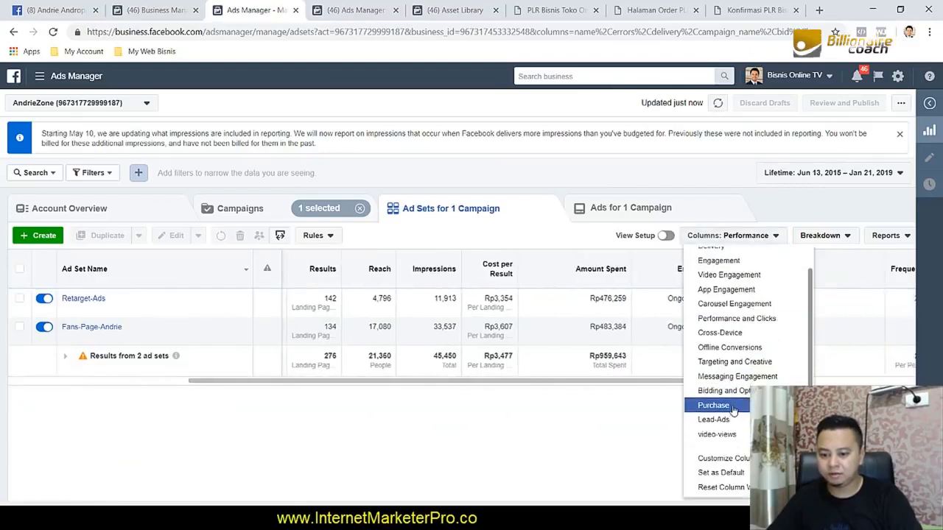
left_click(734, 407)
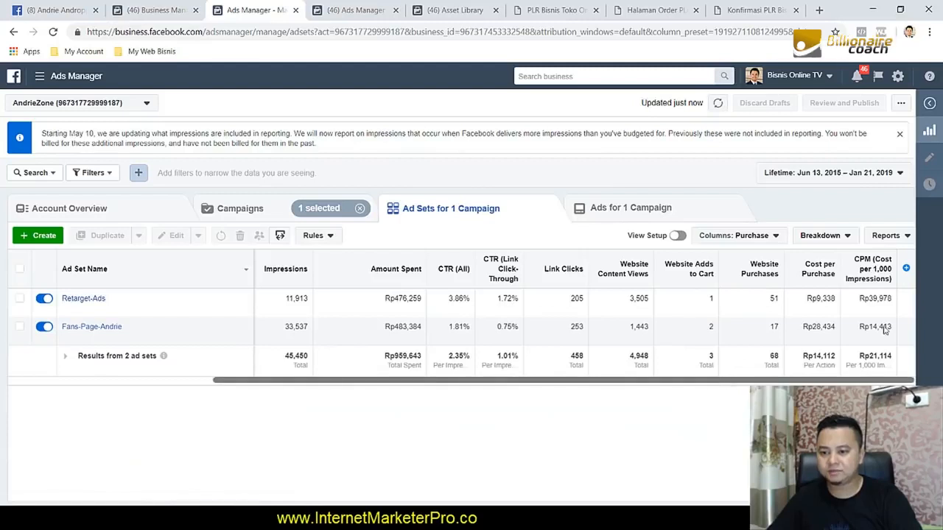
Step: Compare the Website Purchases and Website Adds to Cart results of the Retarget-Ads and Fans-Page-Andrie ad sets
double_click(774, 298)
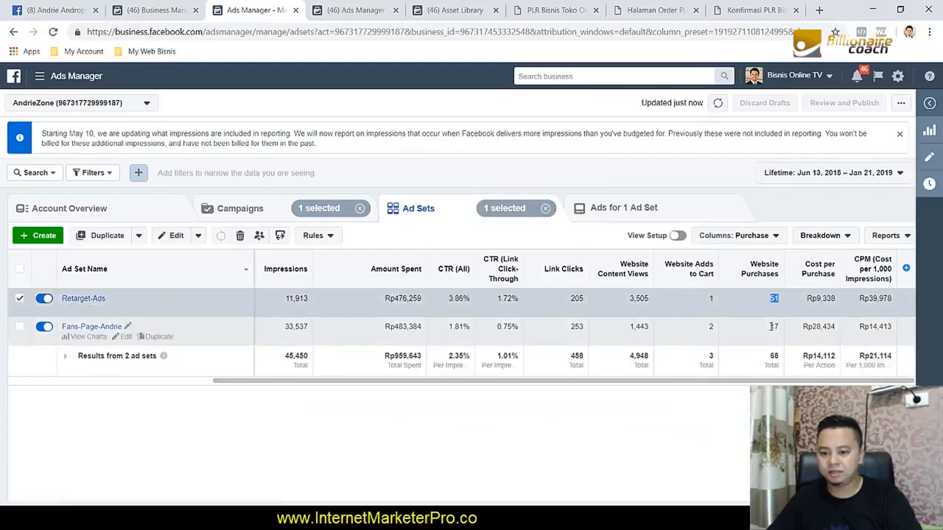
left_click(773, 328)
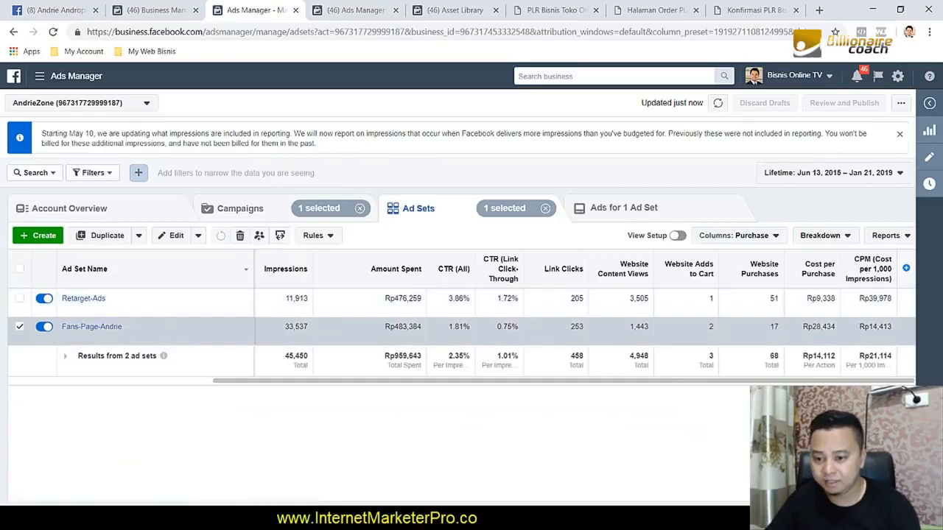
mouse_move(766, 273)
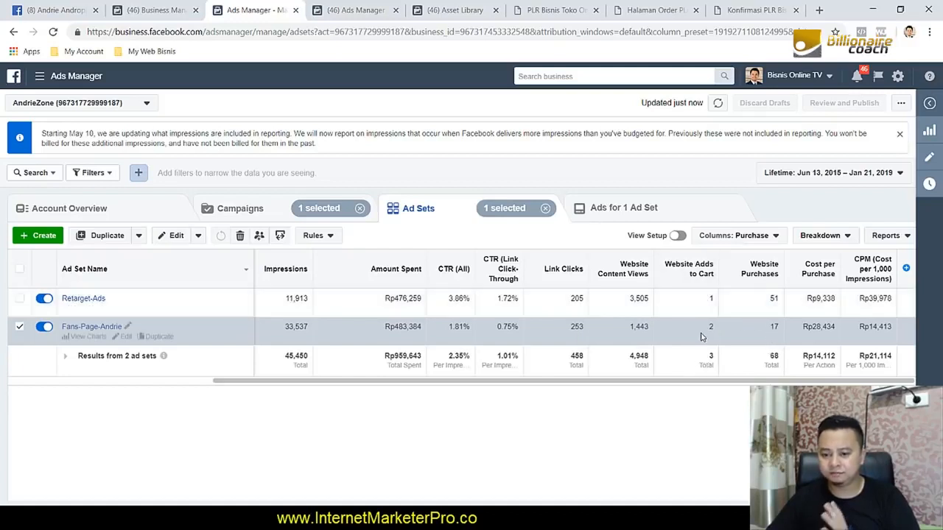
mouse_move(687, 275)
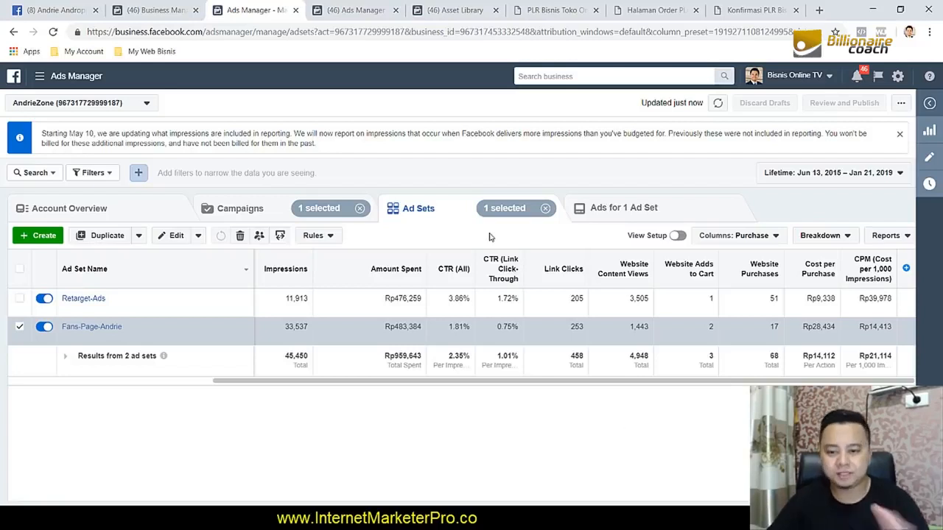
Step: Switch to the Facebook profile page and open the Belajar Internet Marketing group from the home feed's shortcuts
left_click(77, 9)
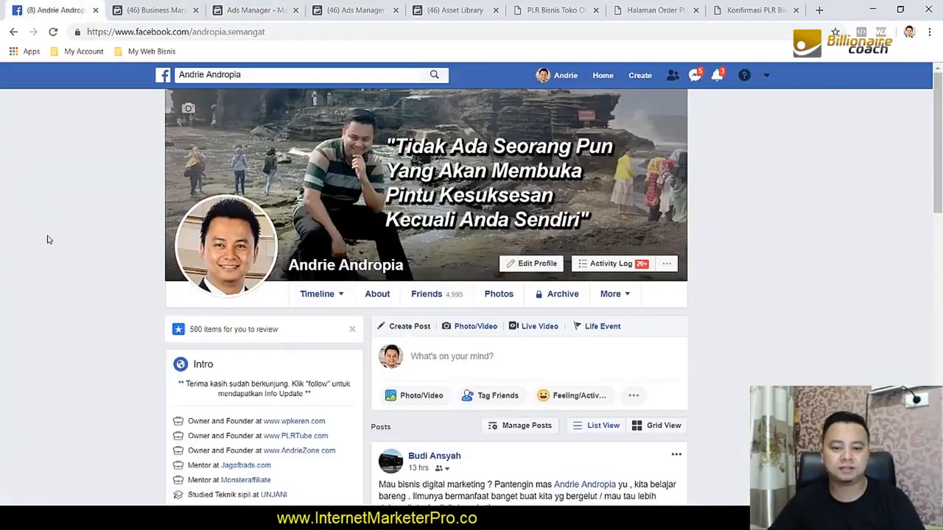
left_click(608, 78)
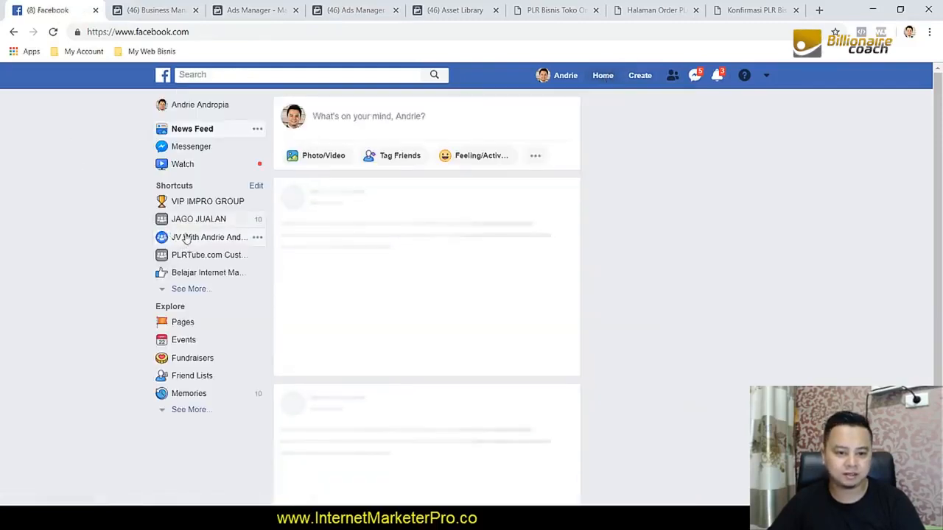
left_click(188, 272)
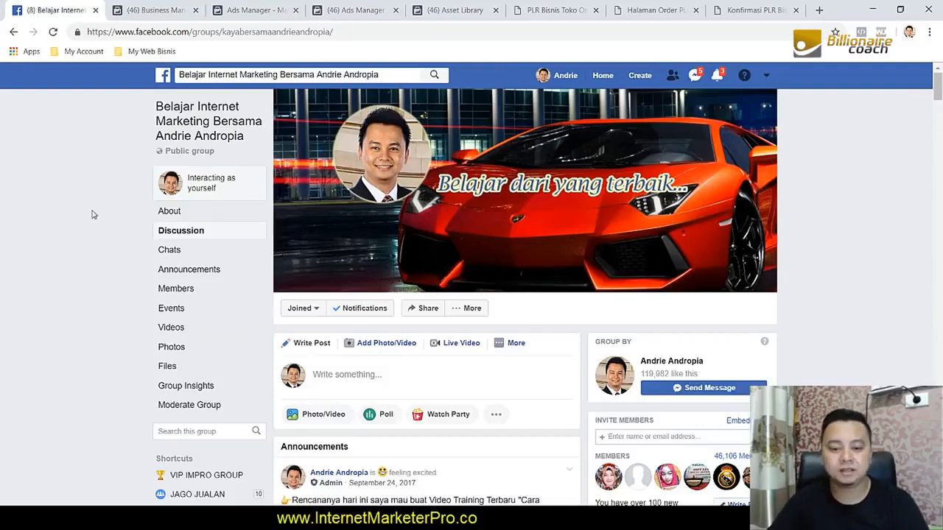
Step: Show the comments, including previous ones, on the group post asking for "facebook ads" video topics
scroll(91, 213, "down", 12)
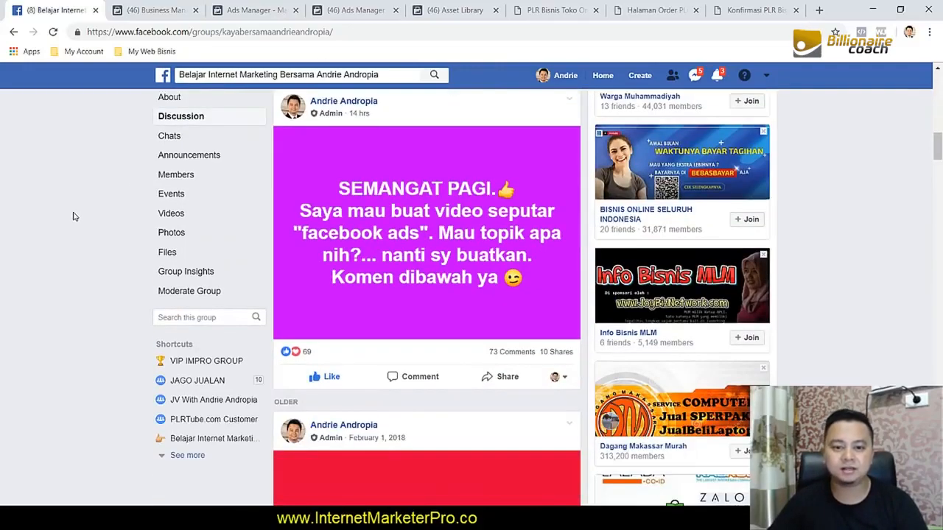
scroll(70, 218, "down", 1)
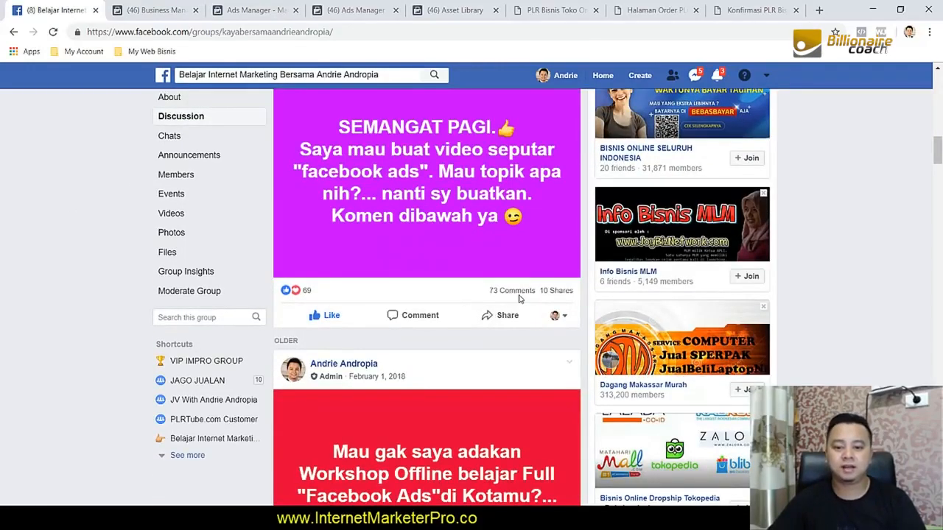
left_click(511, 290)
scroll(411, 225, "down", 2)
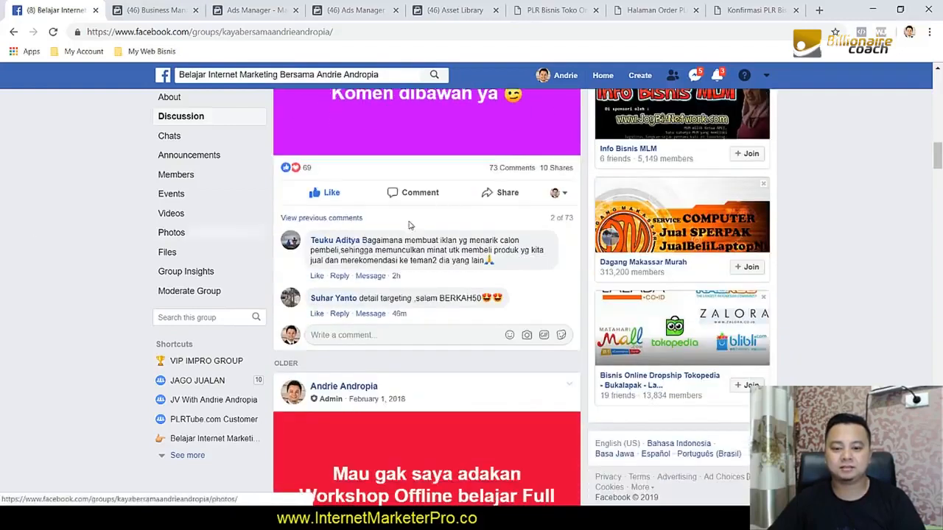
left_click(360, 218)
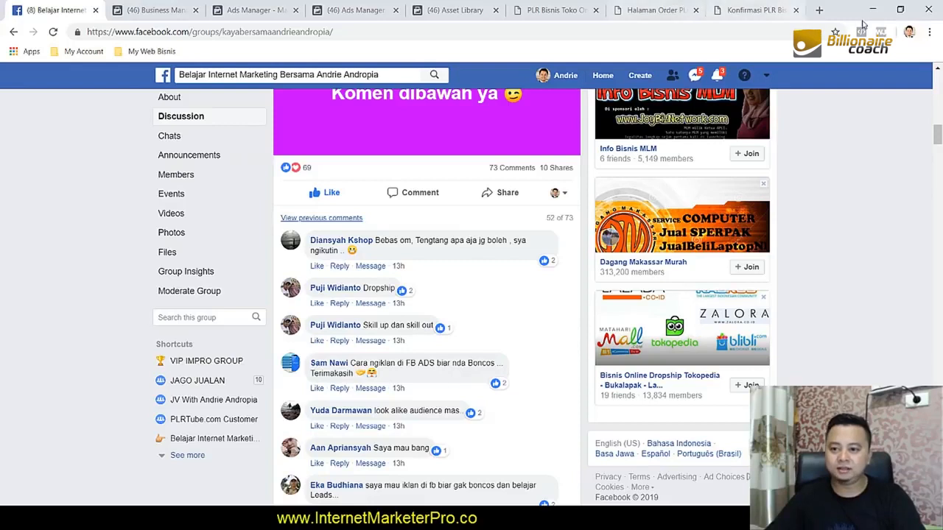
Step: Open YouTube from the Google apps in a new browser tab and search for the channel owner's full name
left_click(819, 10)
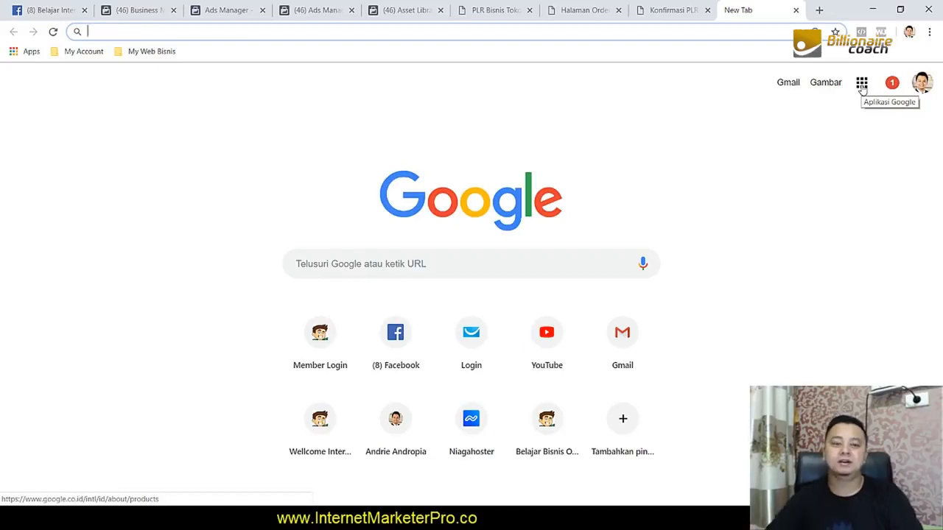
left_click(861, 83)
left_click(761, 214)
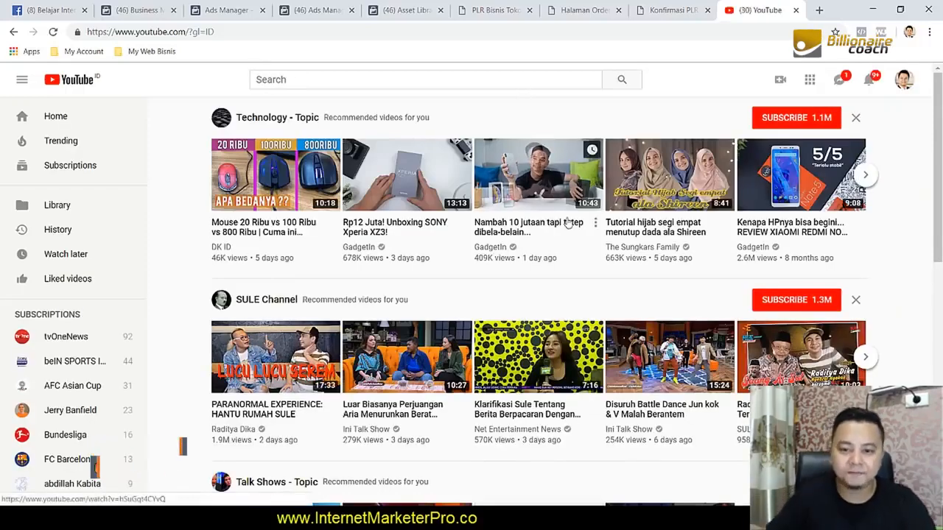
left_click(560, 78)
type("andrie")
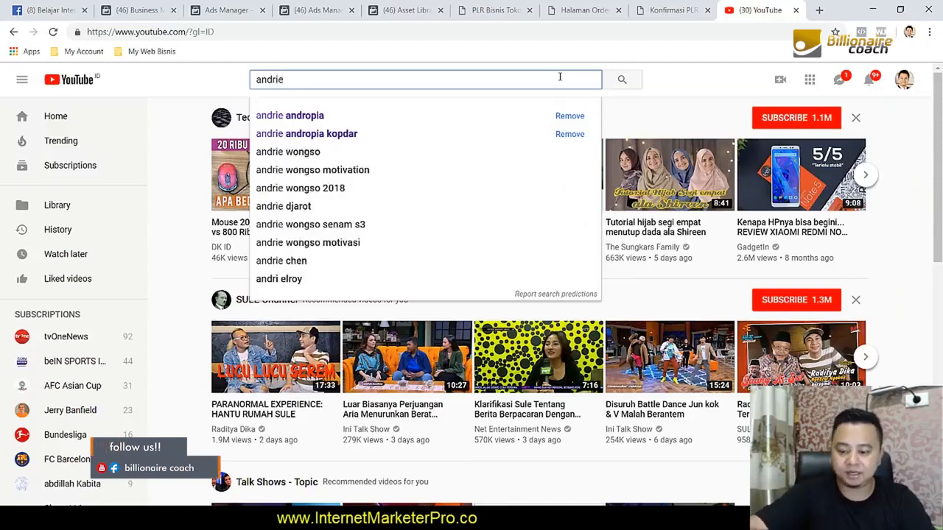
key("Down")
key("Return")
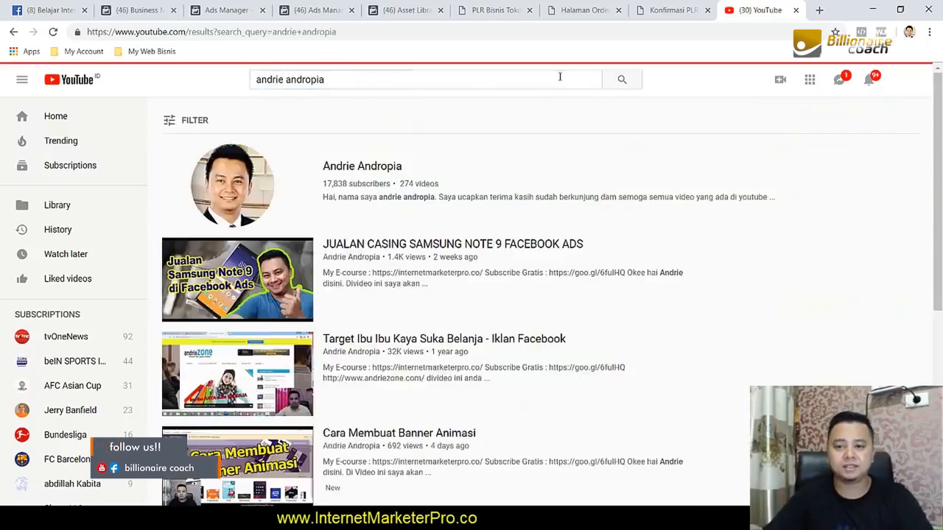